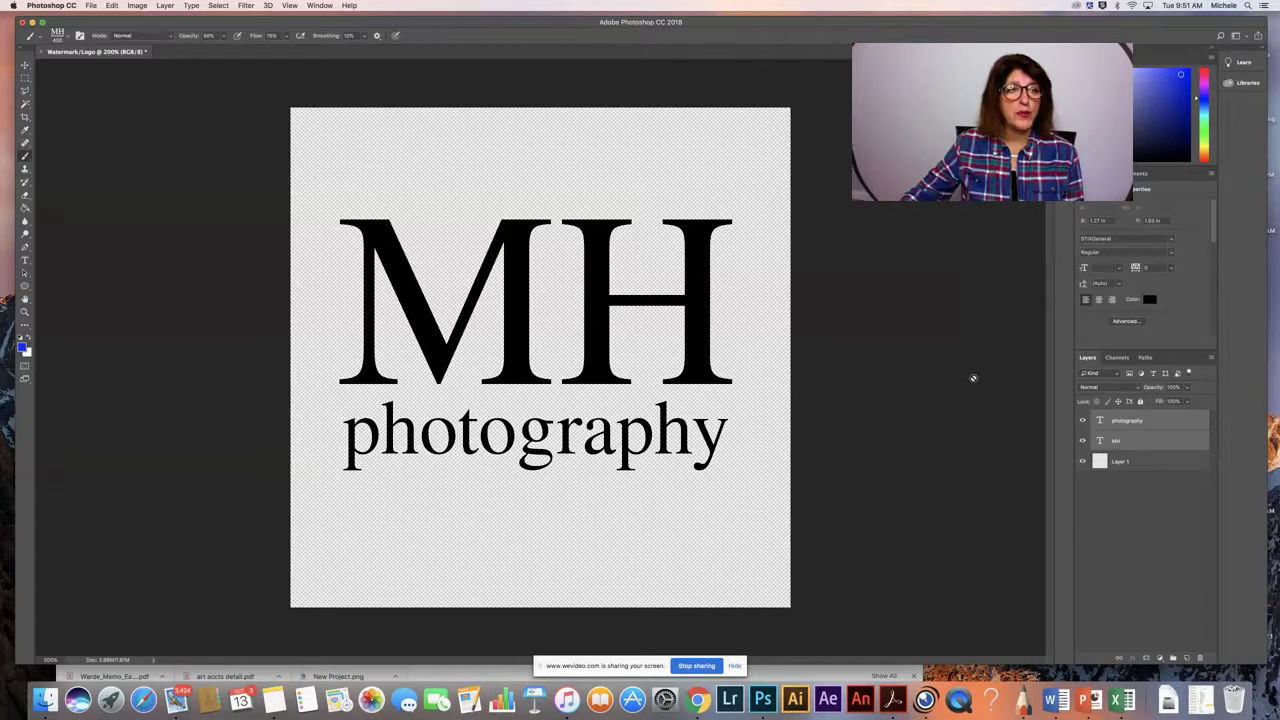
{"action": "left_click", "coordinate": [966, 380]}
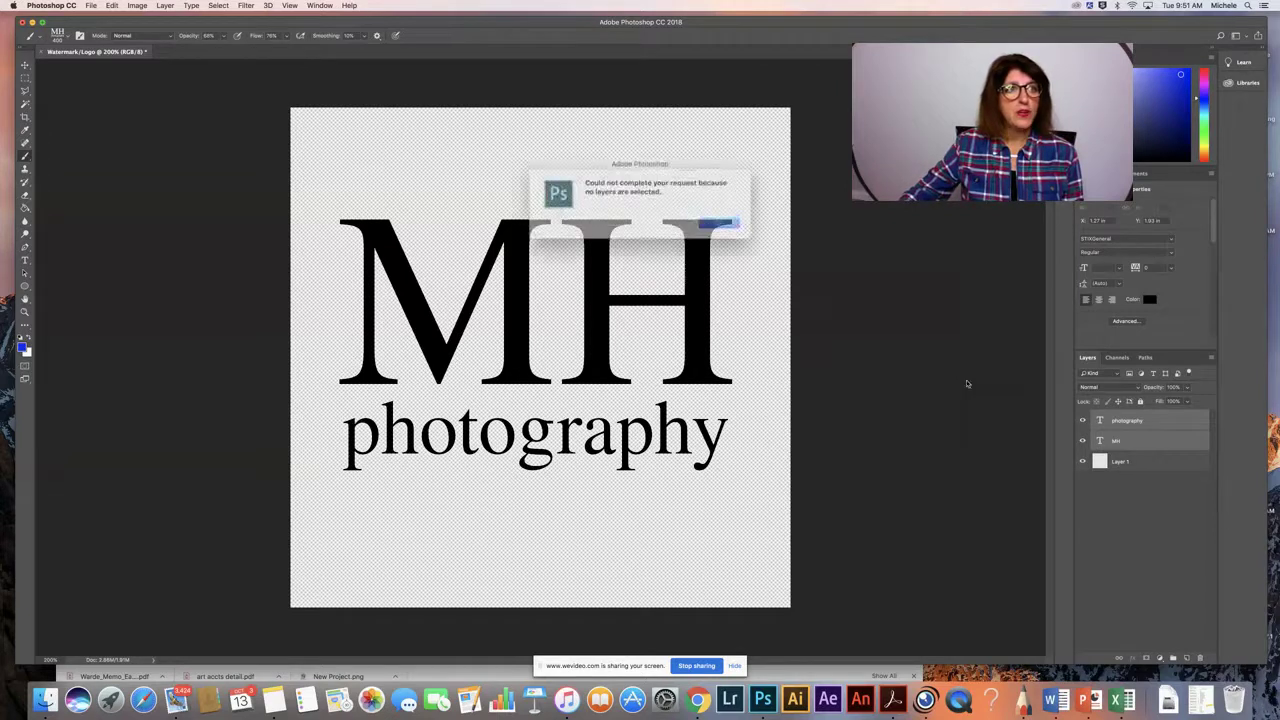
{"action": "left_click", "coordinate": [716, 222]}
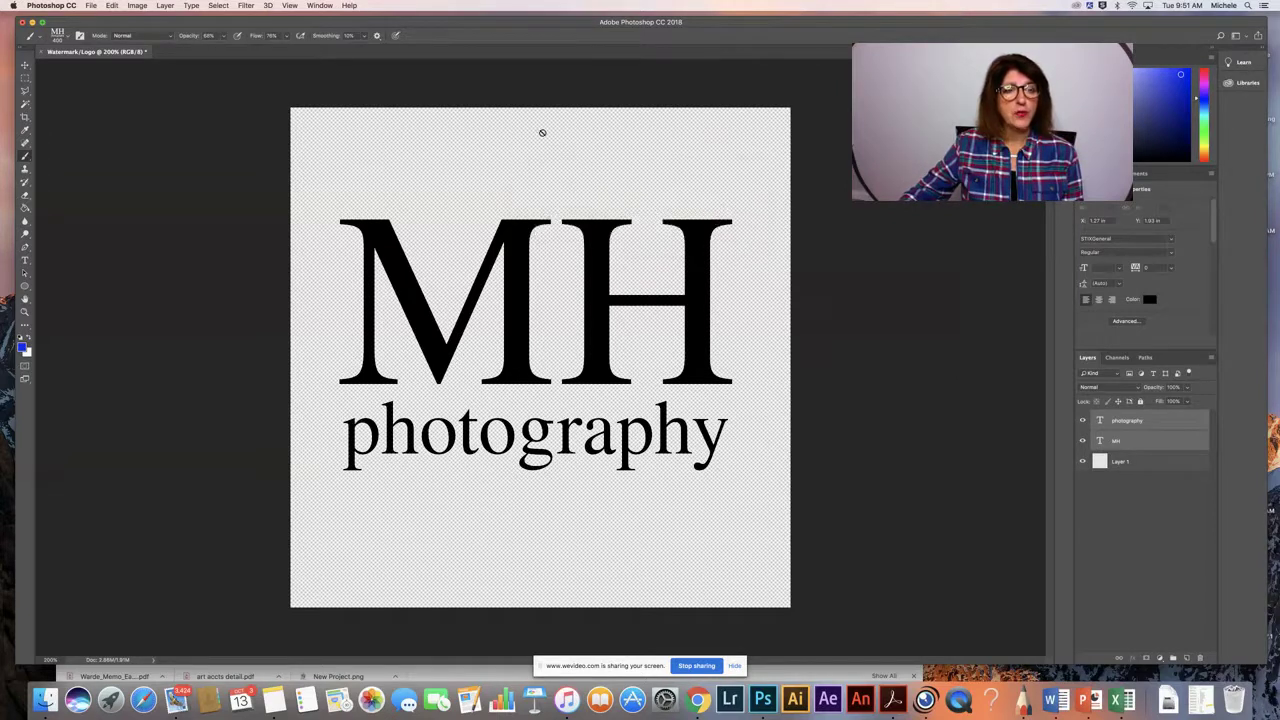
Step: Start a new document and set its width and height to 1000 pixels each
{"action": "left_click", "coordinate": [89, 6]}
{"action": "left_click", "coordinate": [96, 17]}
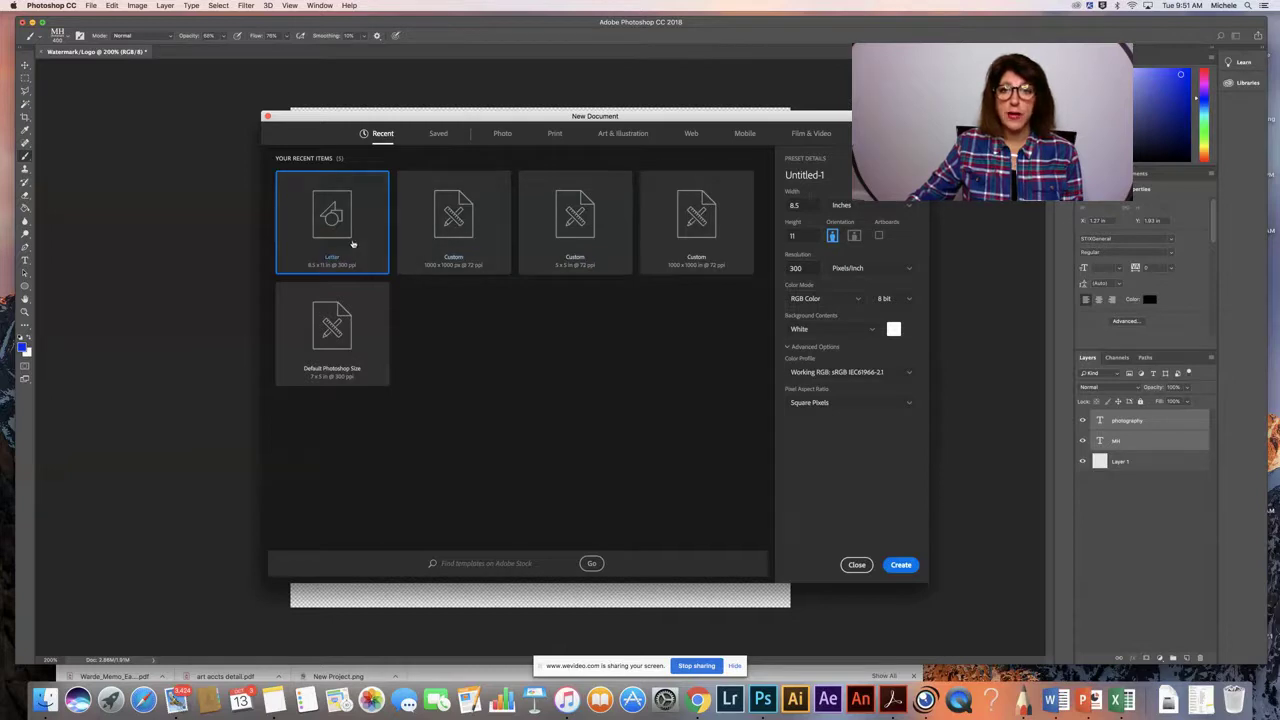
{"action": "left_click", "coordinate": [796, 205]}
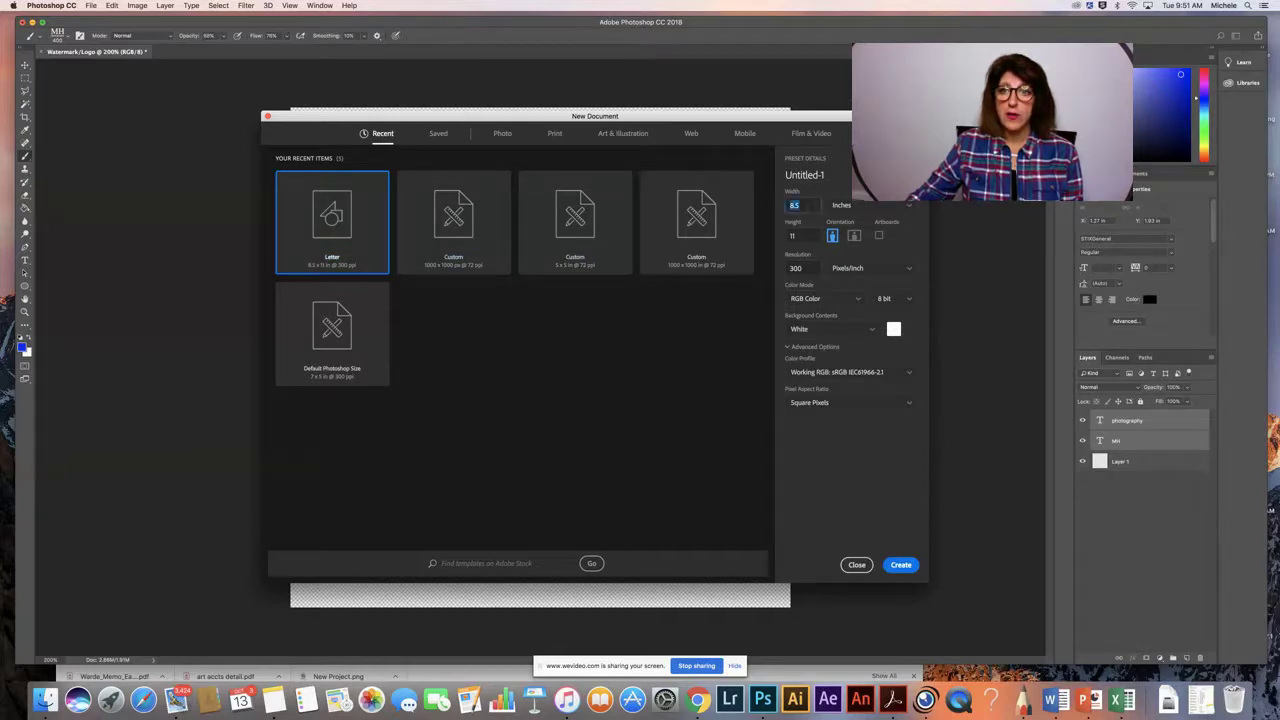
{"action": "left_click", "coordinate": [909, 207]}
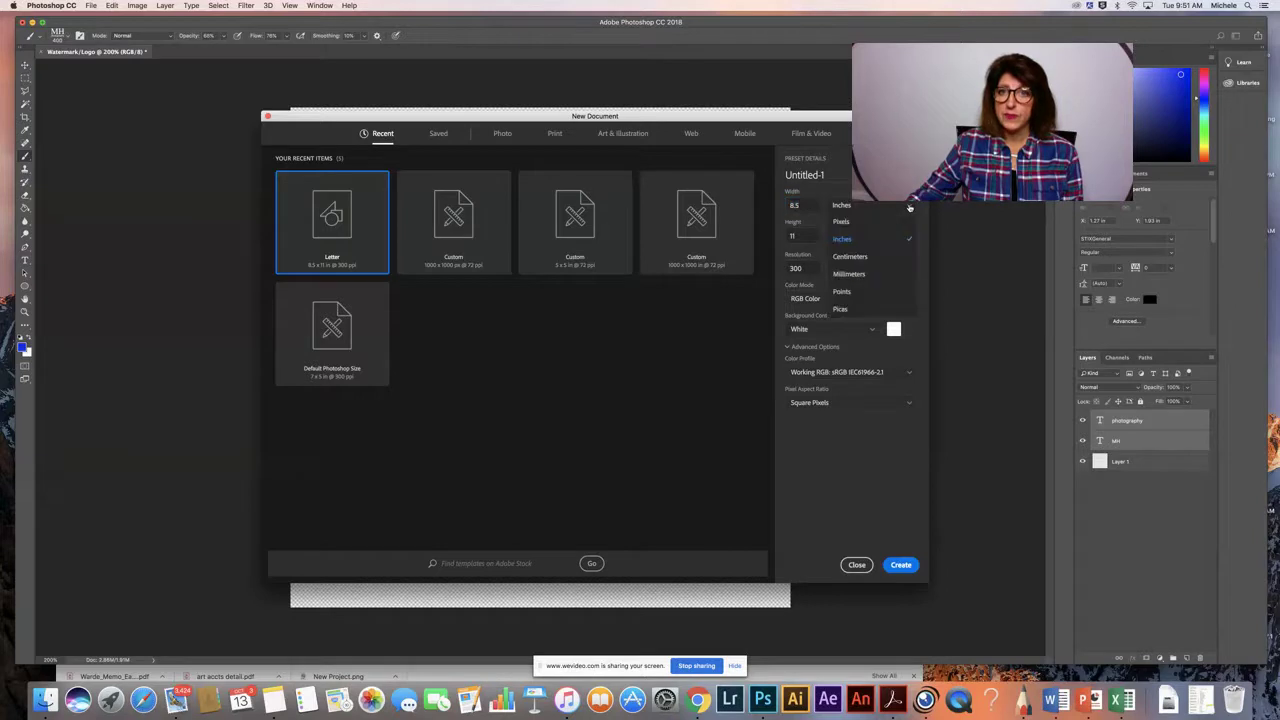
{"action": "left_click", "coordinate": [823, 212]}
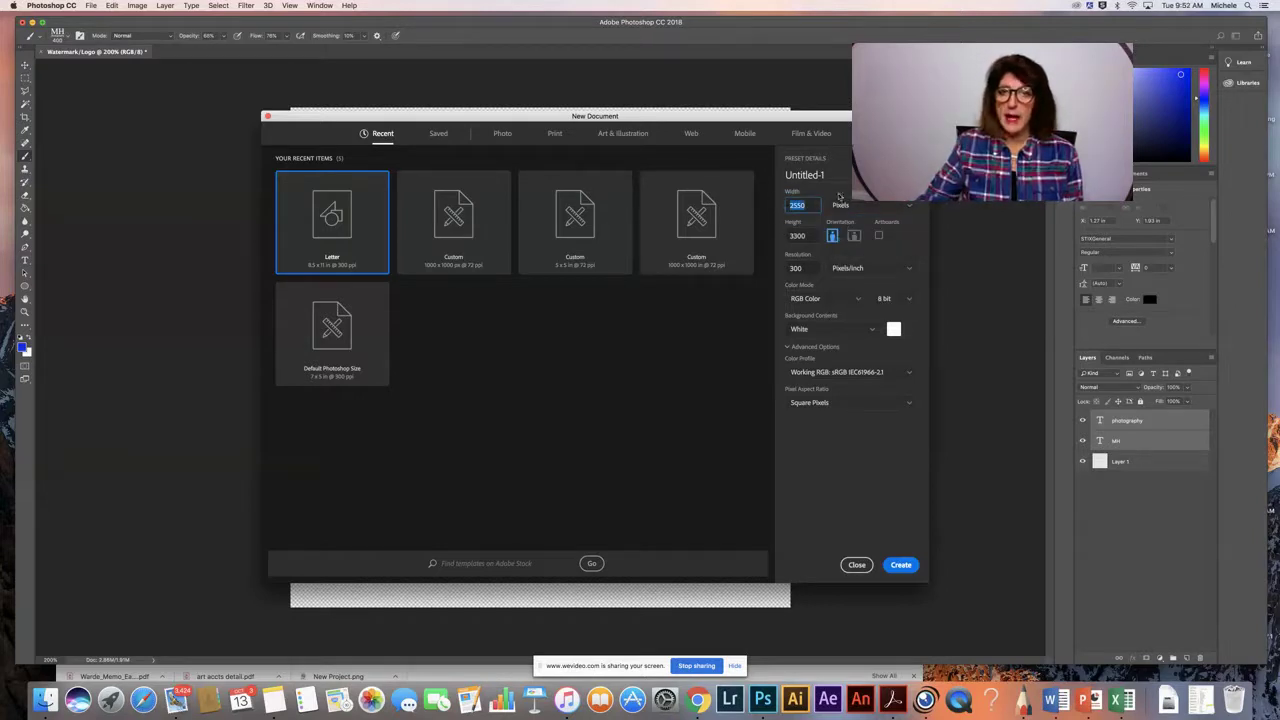
{"action": "type", "text": "1000"}
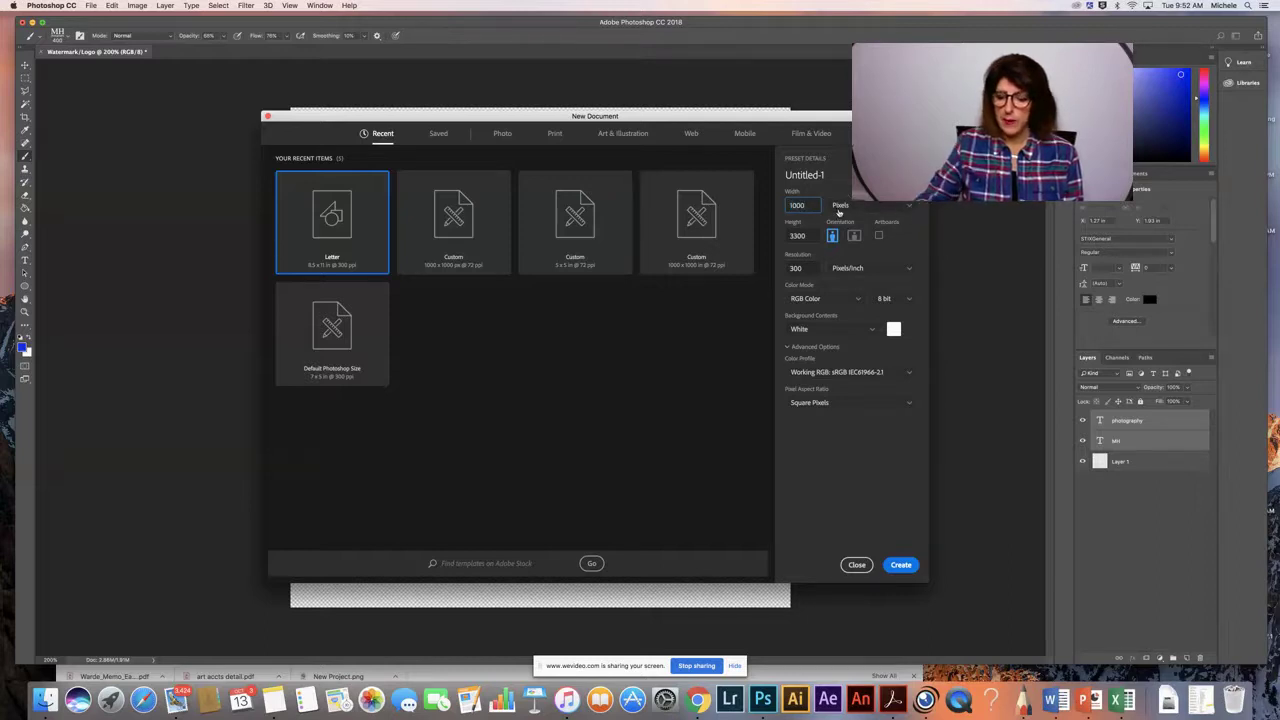
{"action": "key", "text": "Tab"}
{"action": "type", "text": "1000"}
Step: Set the resolution to 72 pixels/inch with transparent background contents and create the document
{"action": "key", "text": "Tab"}
{"action": "type", "text": "7"}
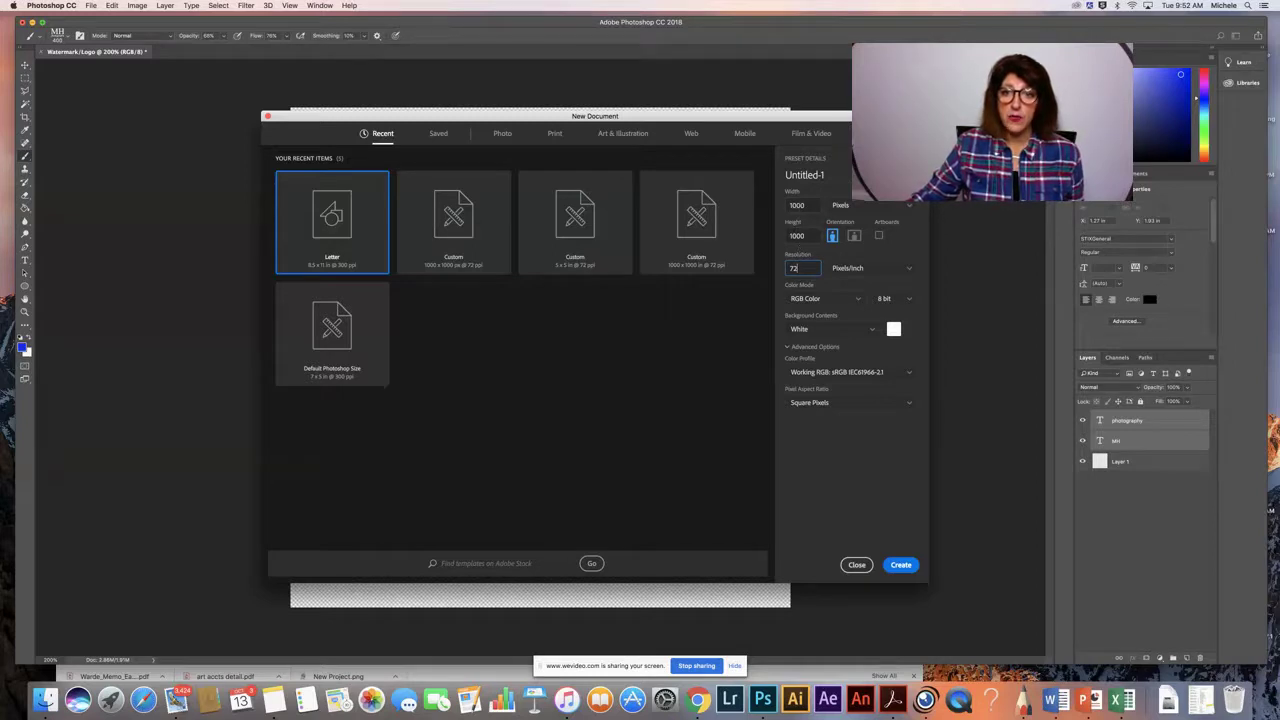
{"action": "left_click", "coordinate": [871, 331]}
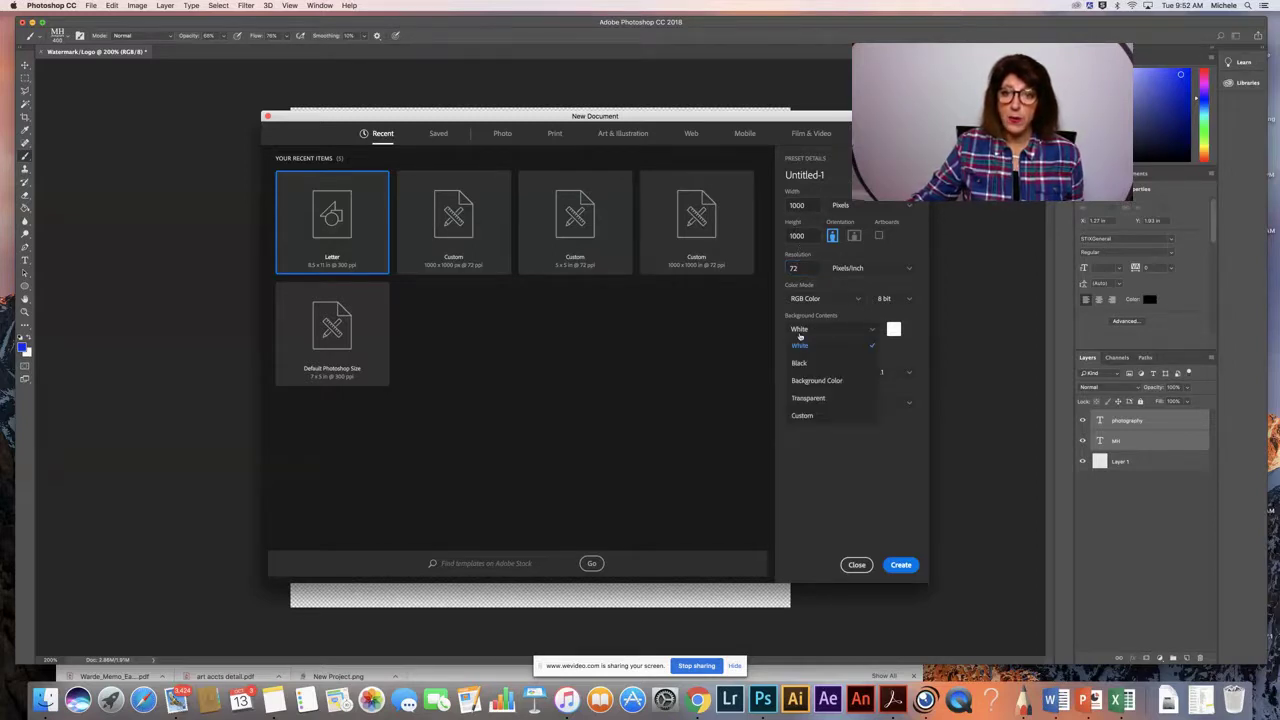
{"action": "left_click", "coordinate": [806, 398]}
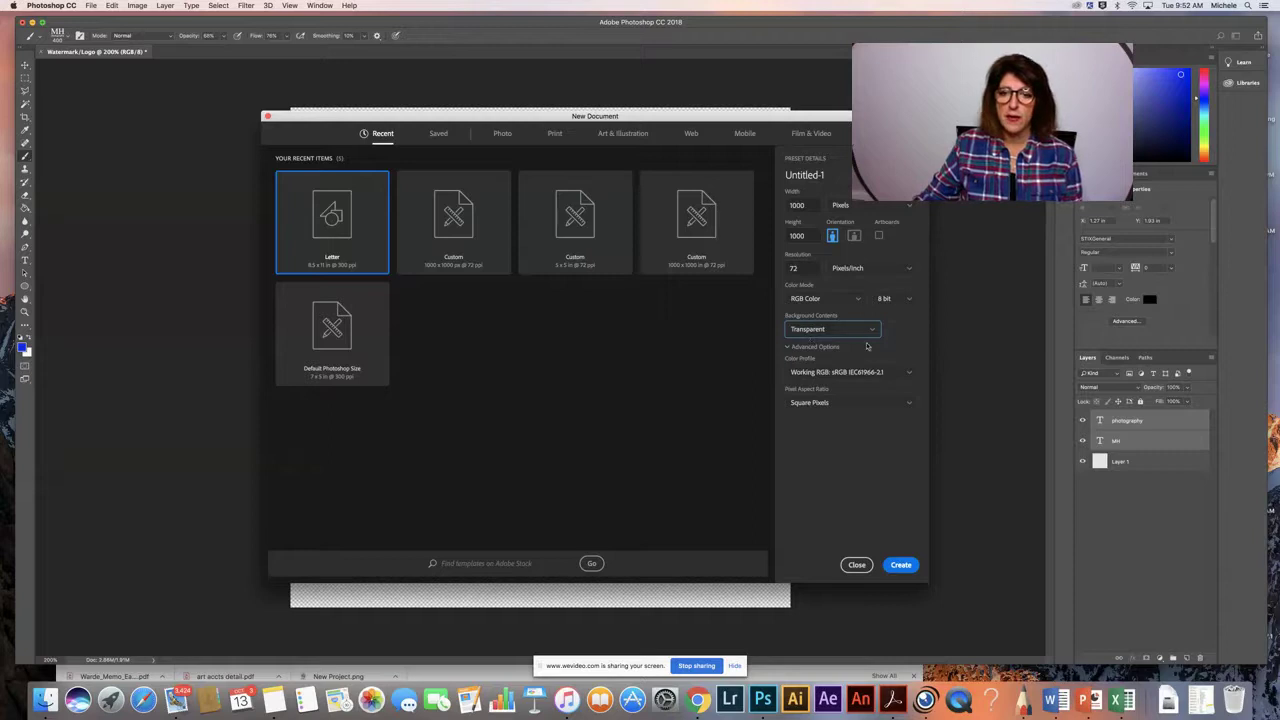
{"action": "left_click", "coordinate": [901, 565]}
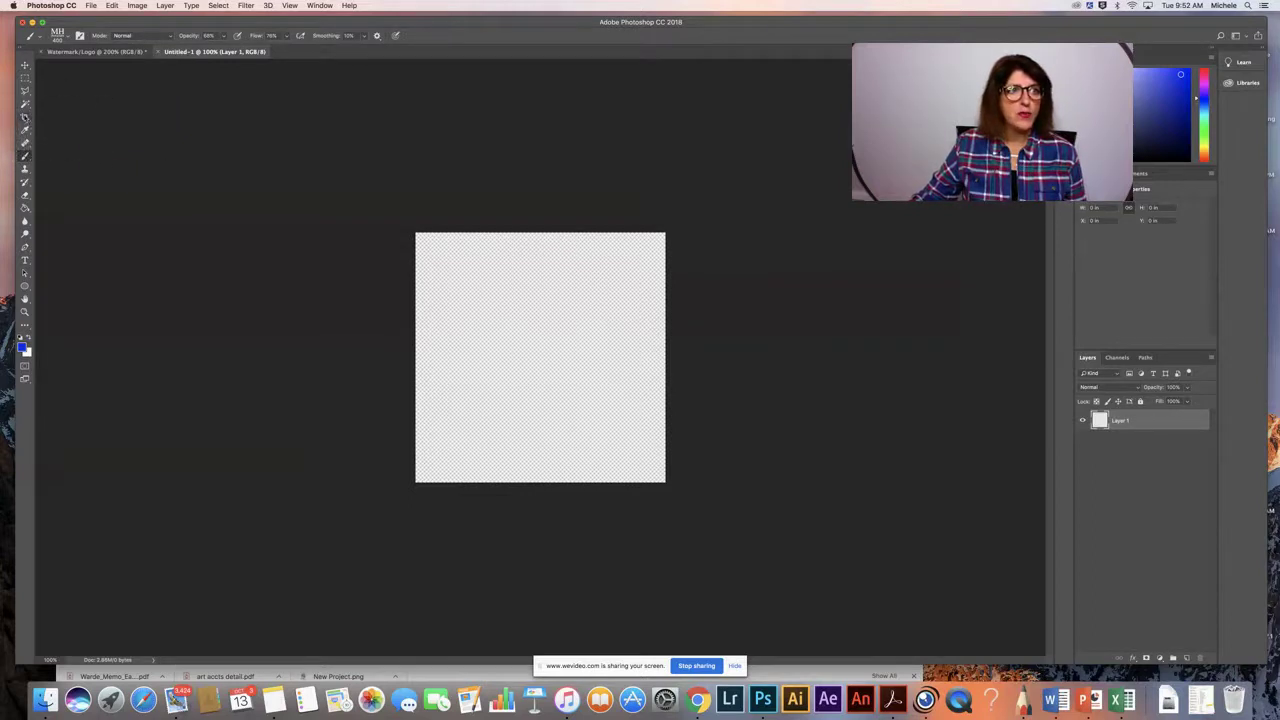
{"action": "left_click", "coordinate": [70, 40]}
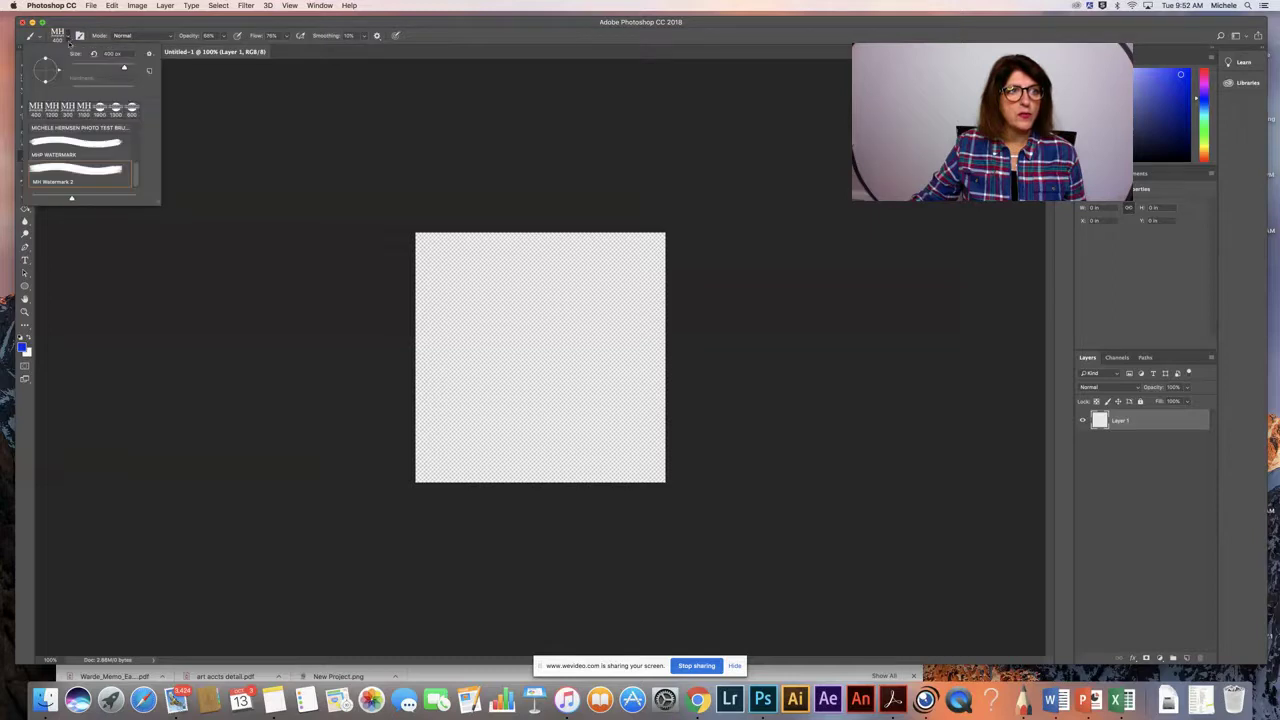
{"action": "scroll", "coordinate": [137, 181], "scroll_direction": "up", "scroll_amount": 5}
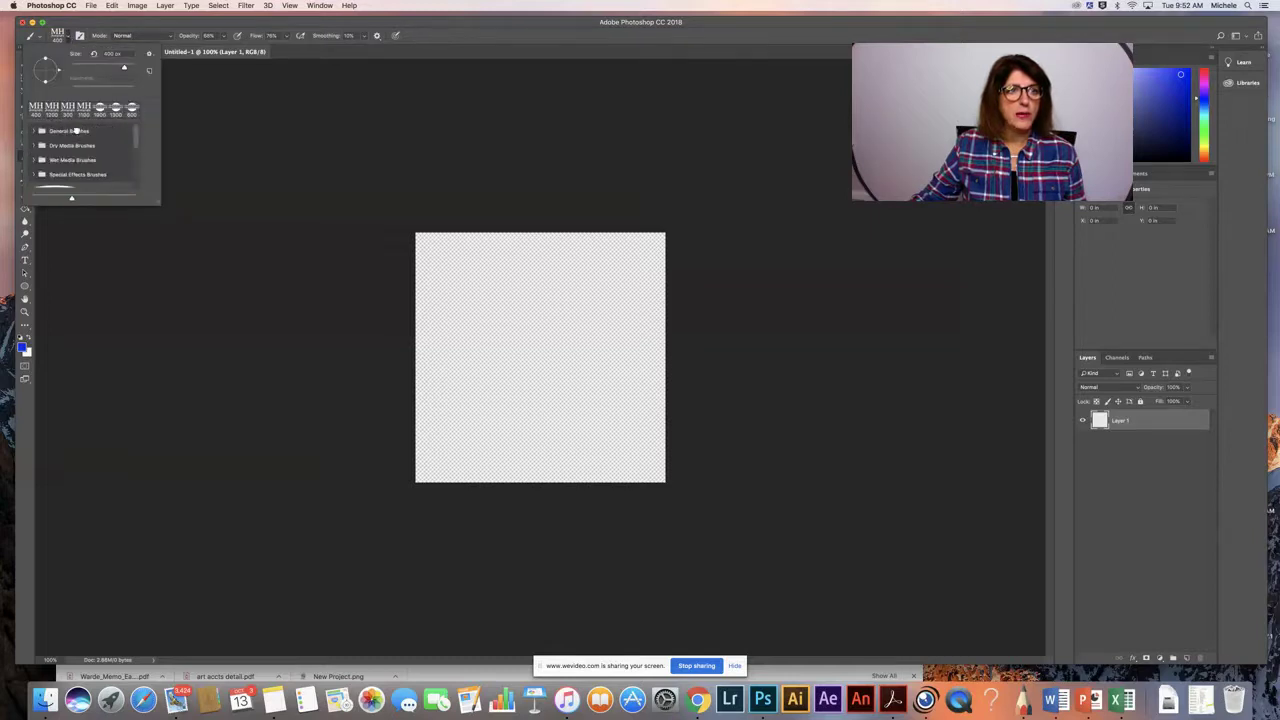
{"action": "scroll", "coordinate": [139, 181], "scroll_direction": "down", "scroll_amount": 5}
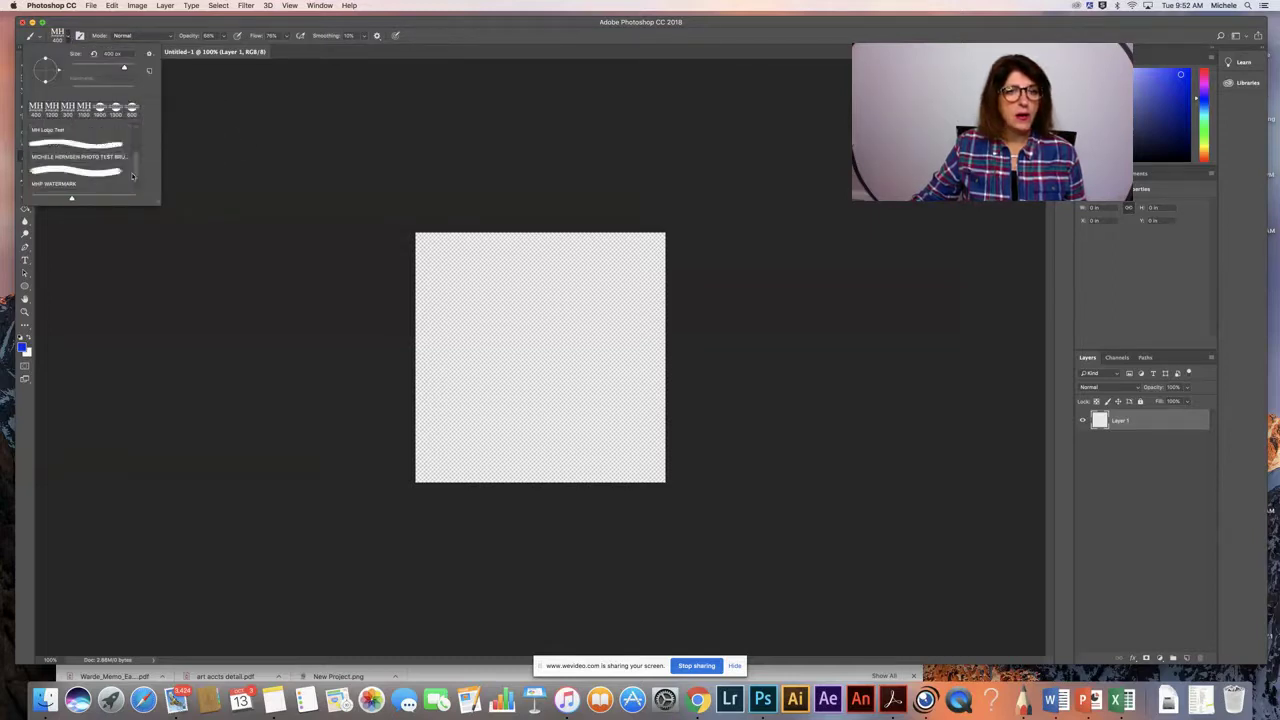
{"action": "left_click", "coordinate": [217, 130]}
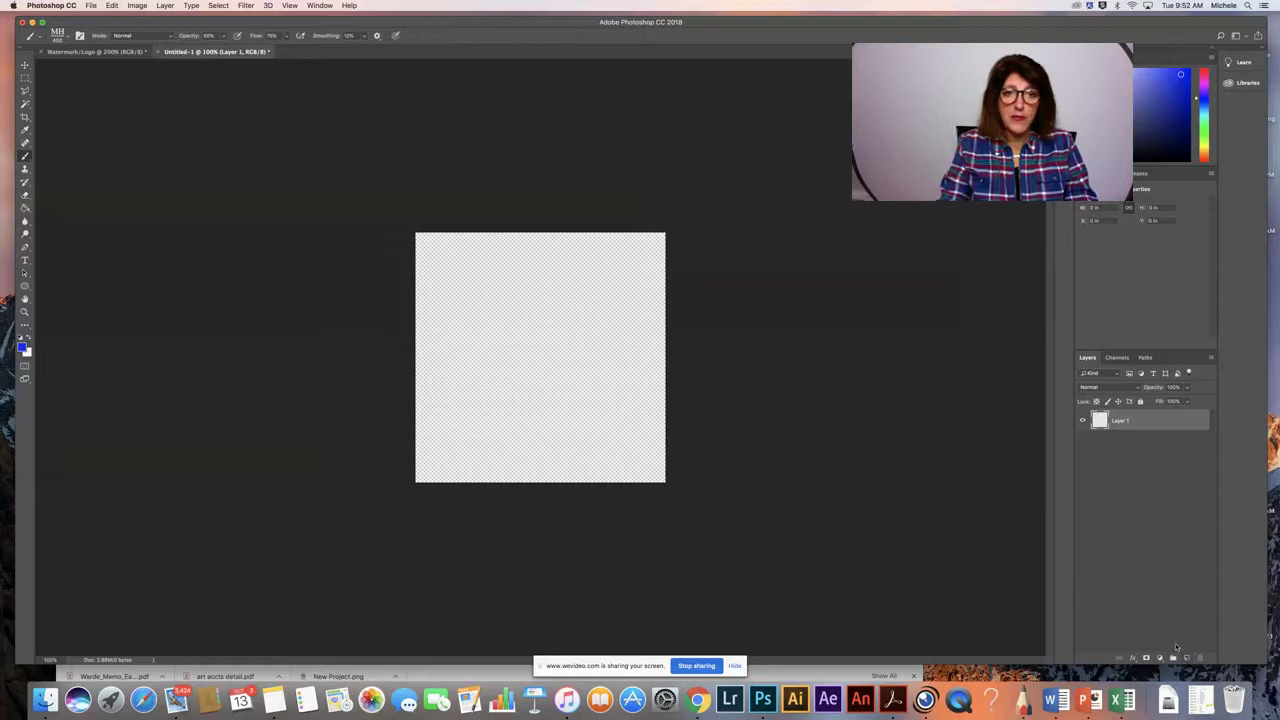
Step: Add a new empty layer above Layer 1 in the new document
{"action": "key", "text": "super+plus"}
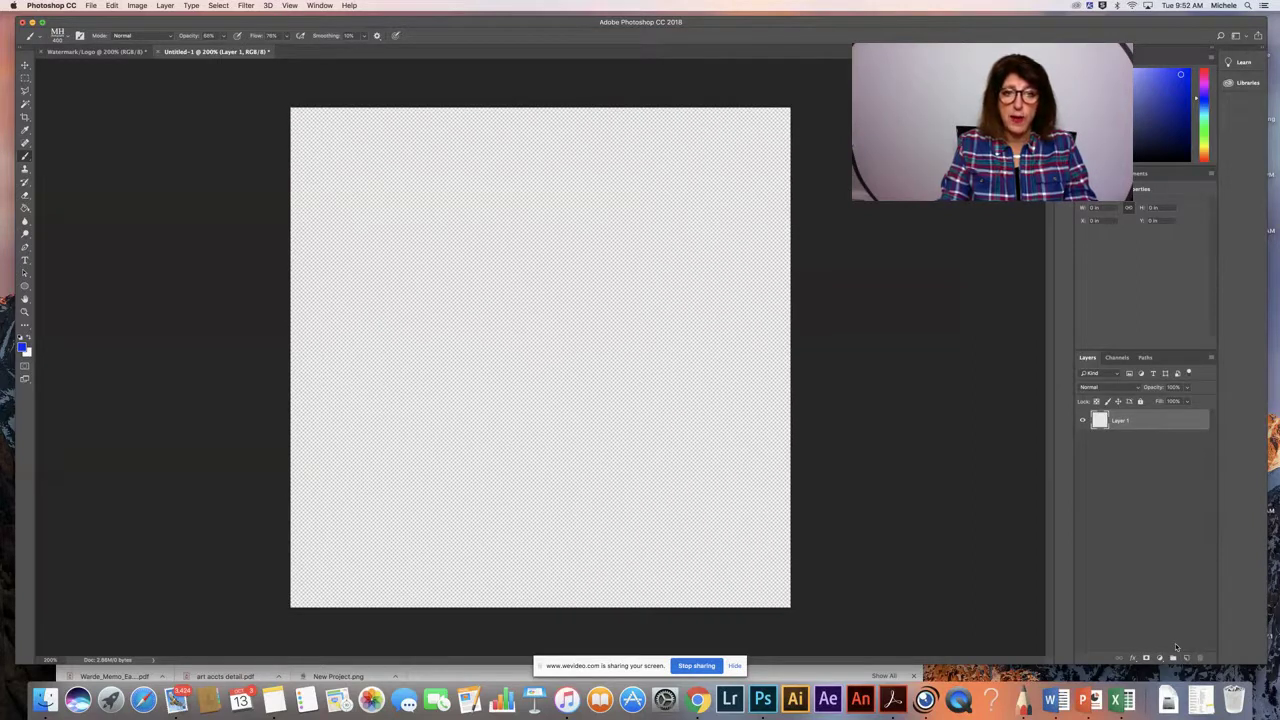
{"action": "key", "text": "super+minus"}
{"action": "key", "text": "super+plus"}
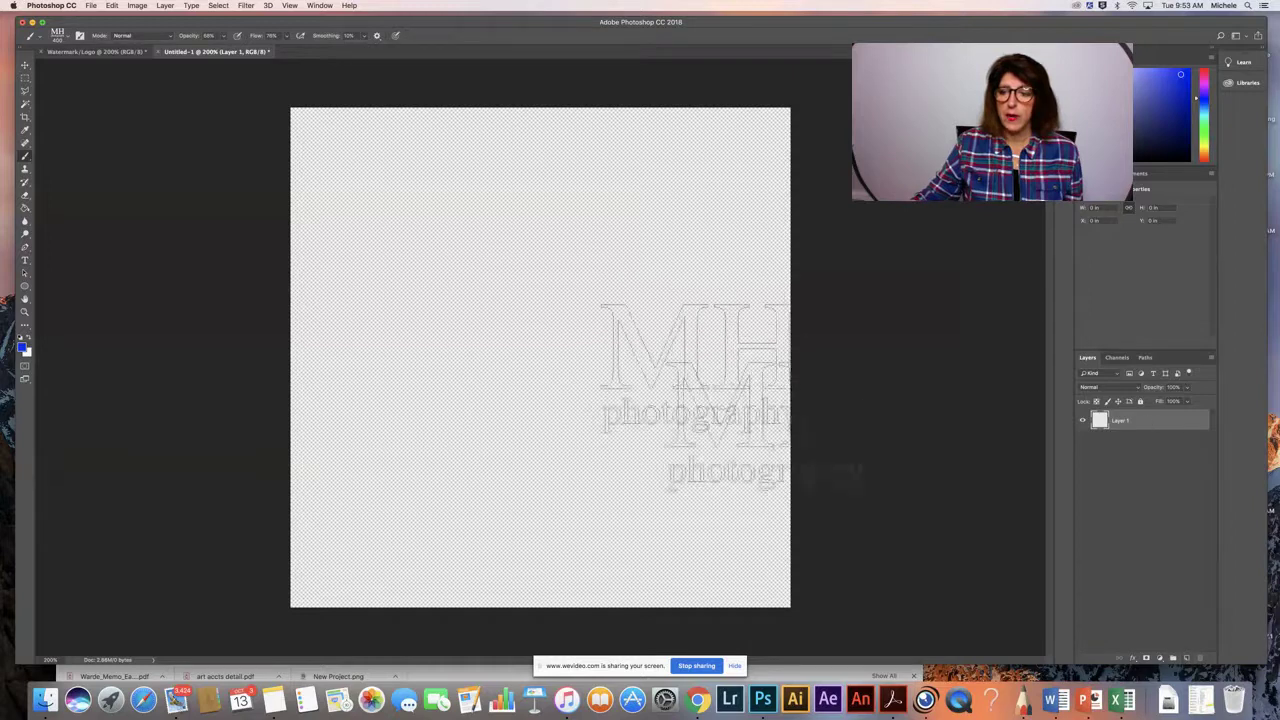
{"action": "left_click", "coordinate": [1188, 659]}
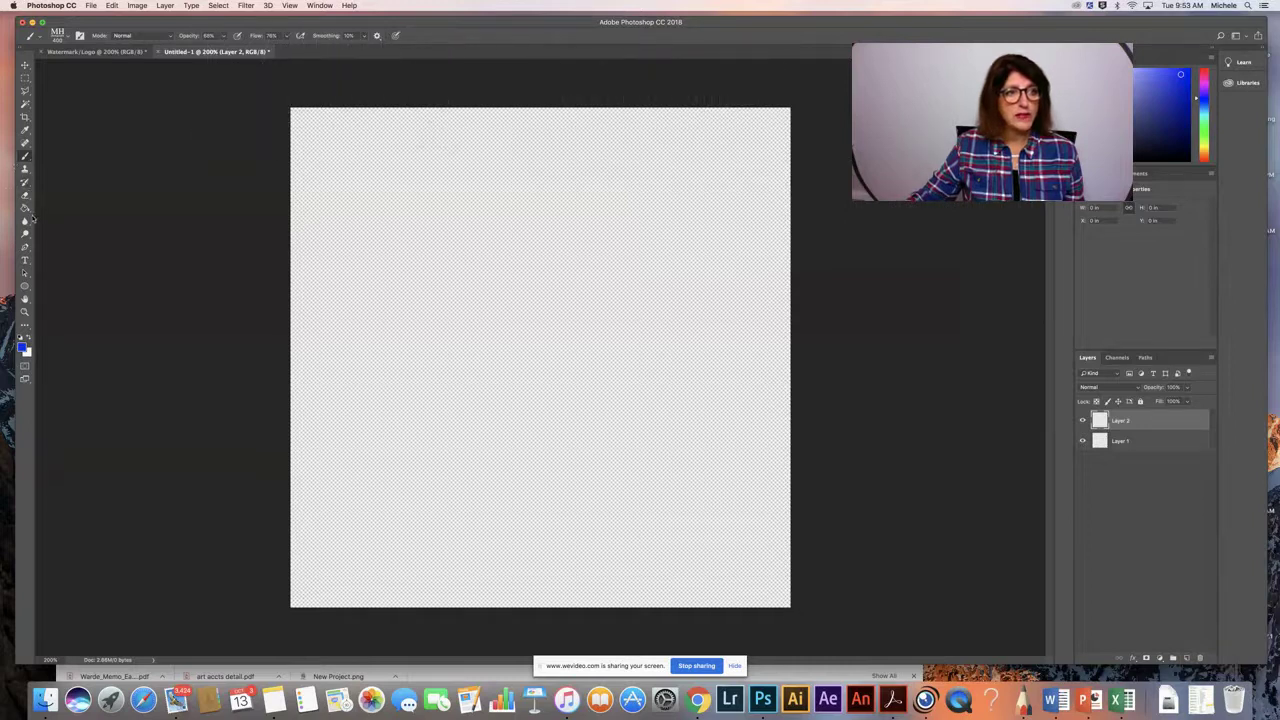
Step: Choose the Horizontal Type tool and float the toolbox beside the canvas
{"action": "left_click", "coordinate": [26, 261]}
{"action": "left_click", "coordinate": [60, 259]}
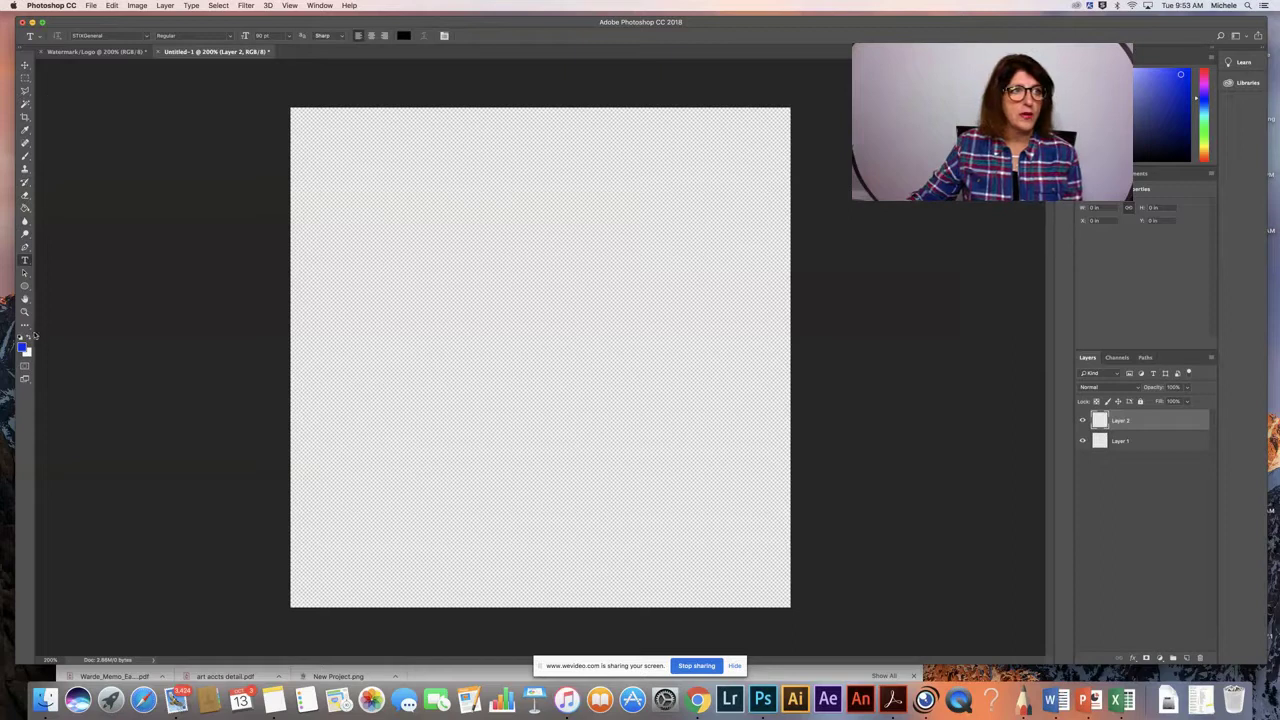
{"action": "left_click_drag", "start_coordinate": [27, 47], "coordinate": [209, 77]}
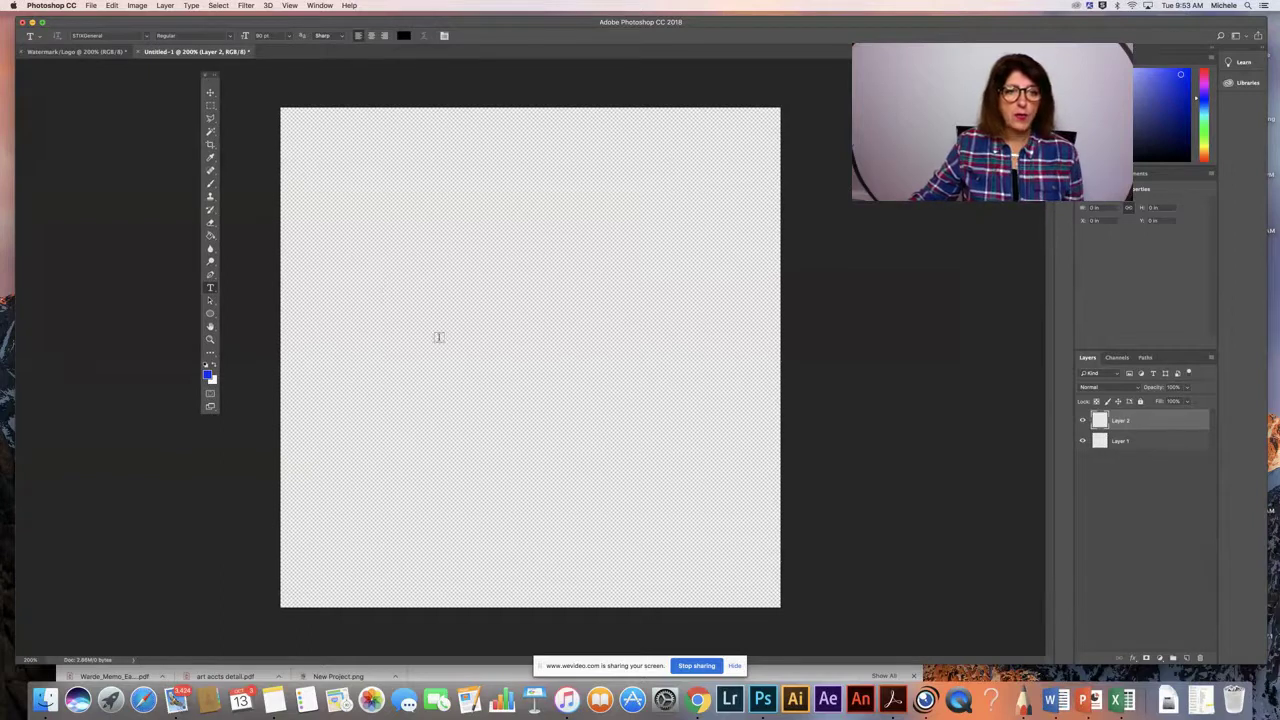
Step: Start a text line in the upper part of the canvas and set its font size to 72 pt
{"action": "left_click", "coordinate": [441, 291]}
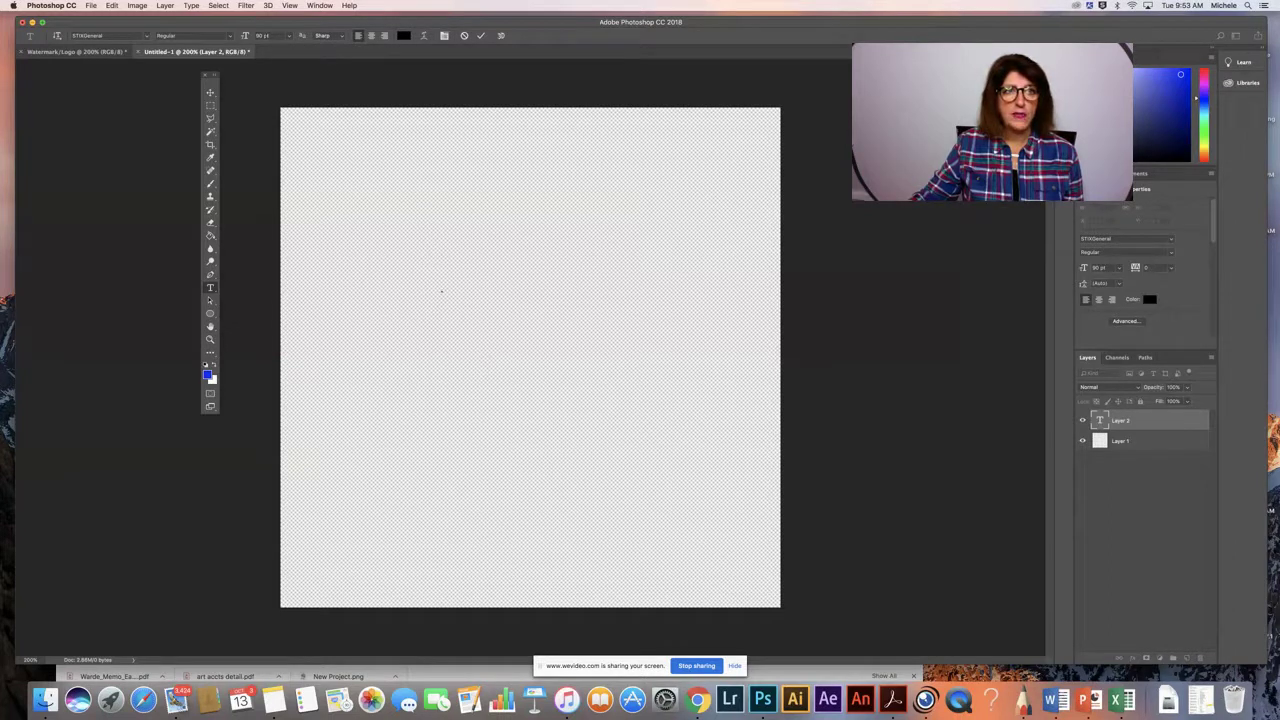
{"action": "left_click", "coordinate": [290, 37]}
{"action": "left_click", "coordinate": [272, 163]}
{"action": "left_click", "coordinate": [290, 38]}
{"action": "left_click", "coordinate": [268, 163]}
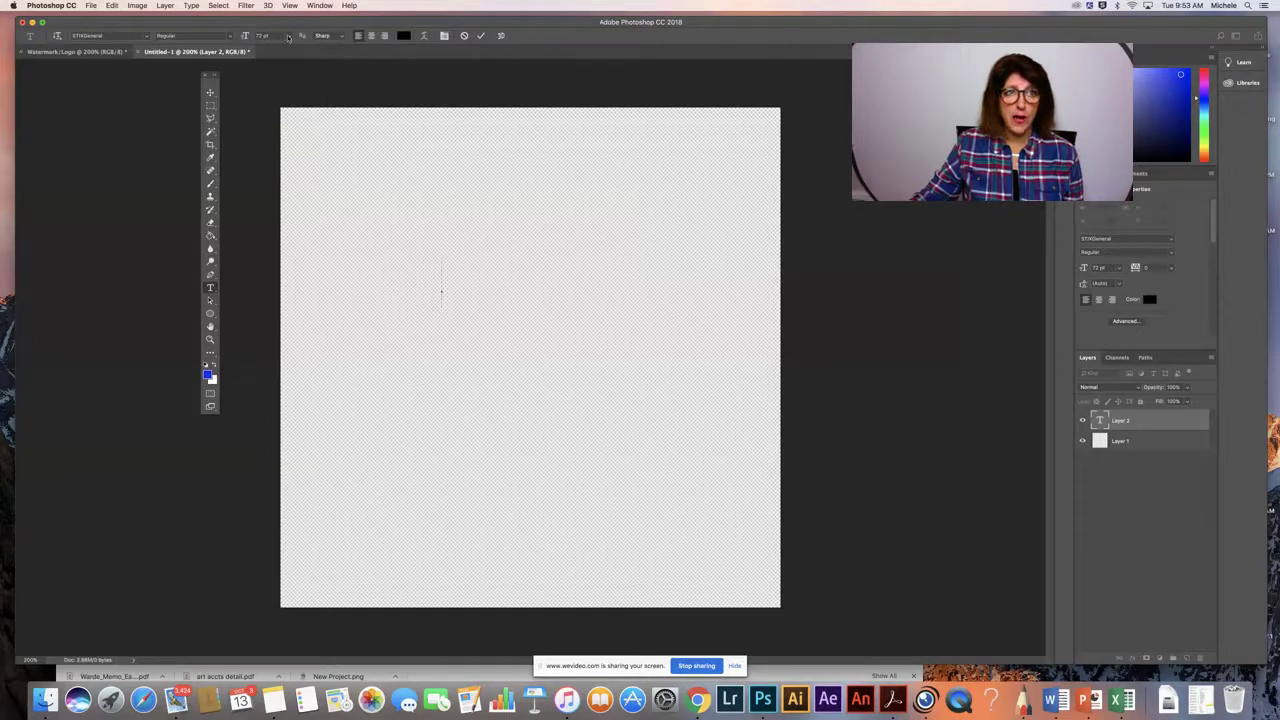
{"action": "left_click", "coordinate": [288, 37]}
{"action": "left_click", "coordinate": [271, 35]}
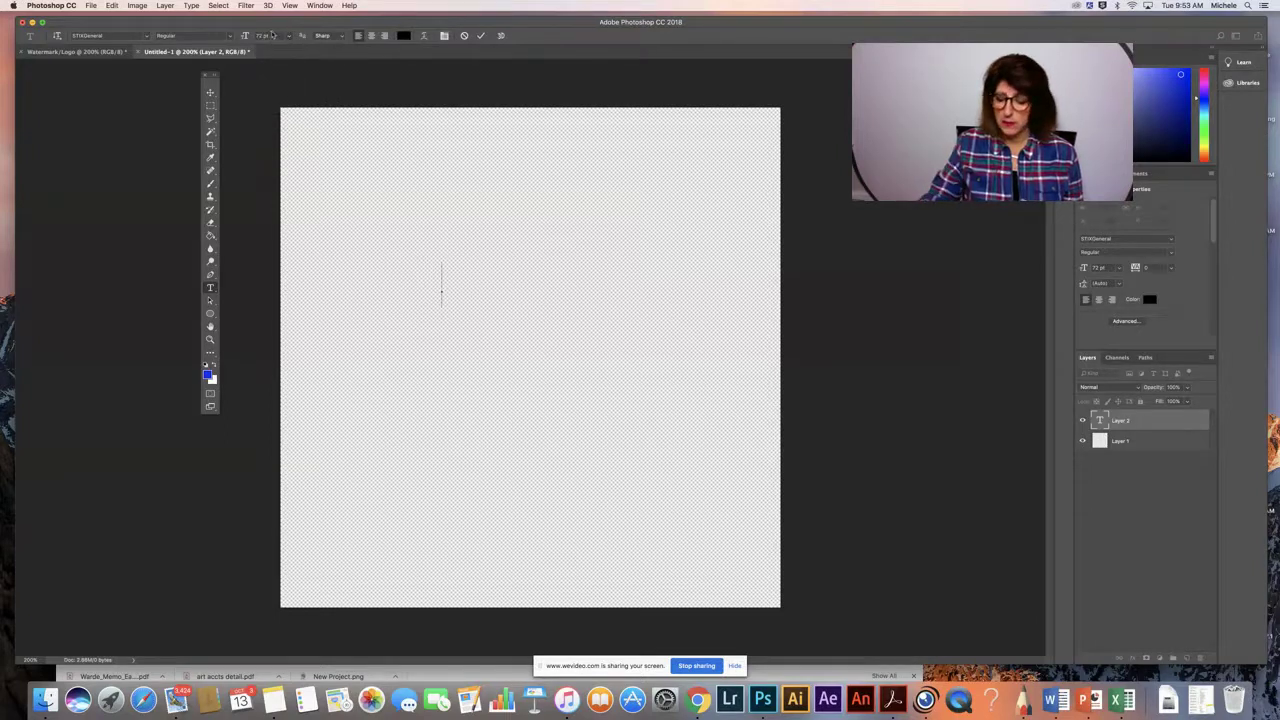
Step: Try to set the font size of the still empty text to 300 pt and 200 pt
{"action": "left_click", "coordinate": [263, 35]}
{"action": "type", "text": "300"}
{"action": "key", "text": "Return"}
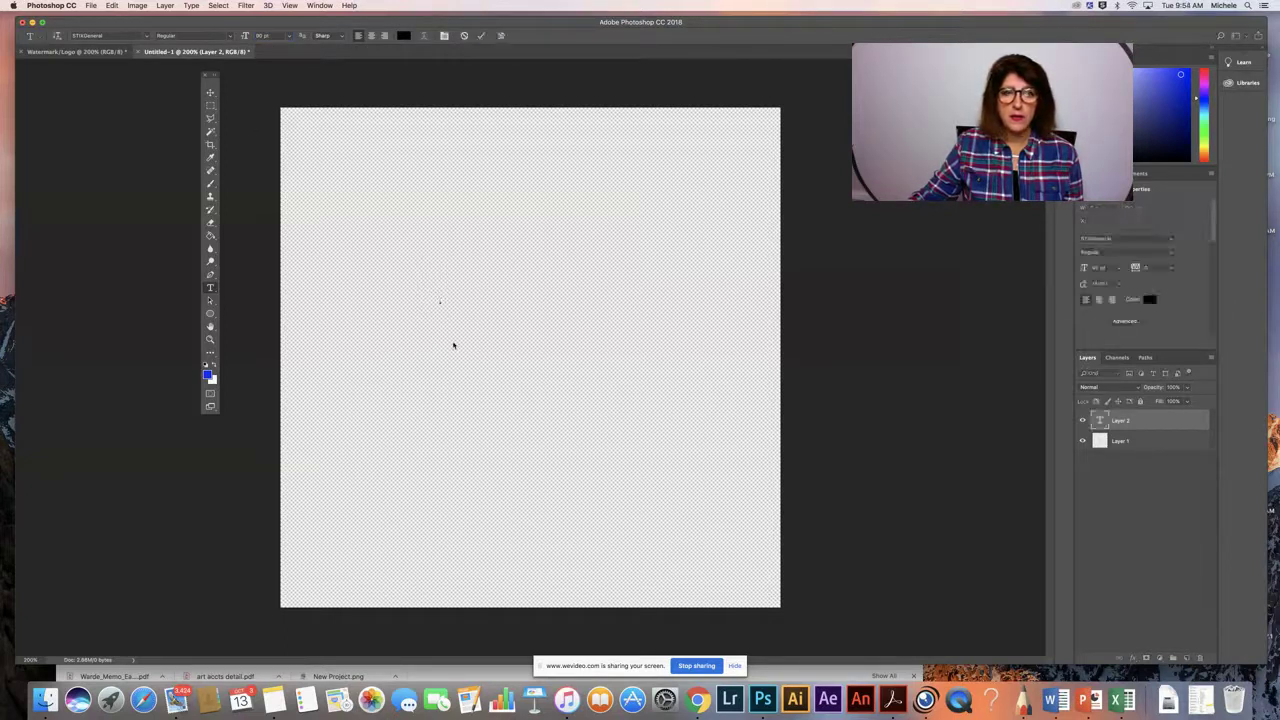
{"action": "left_click", "coordinate": [262, 35]}
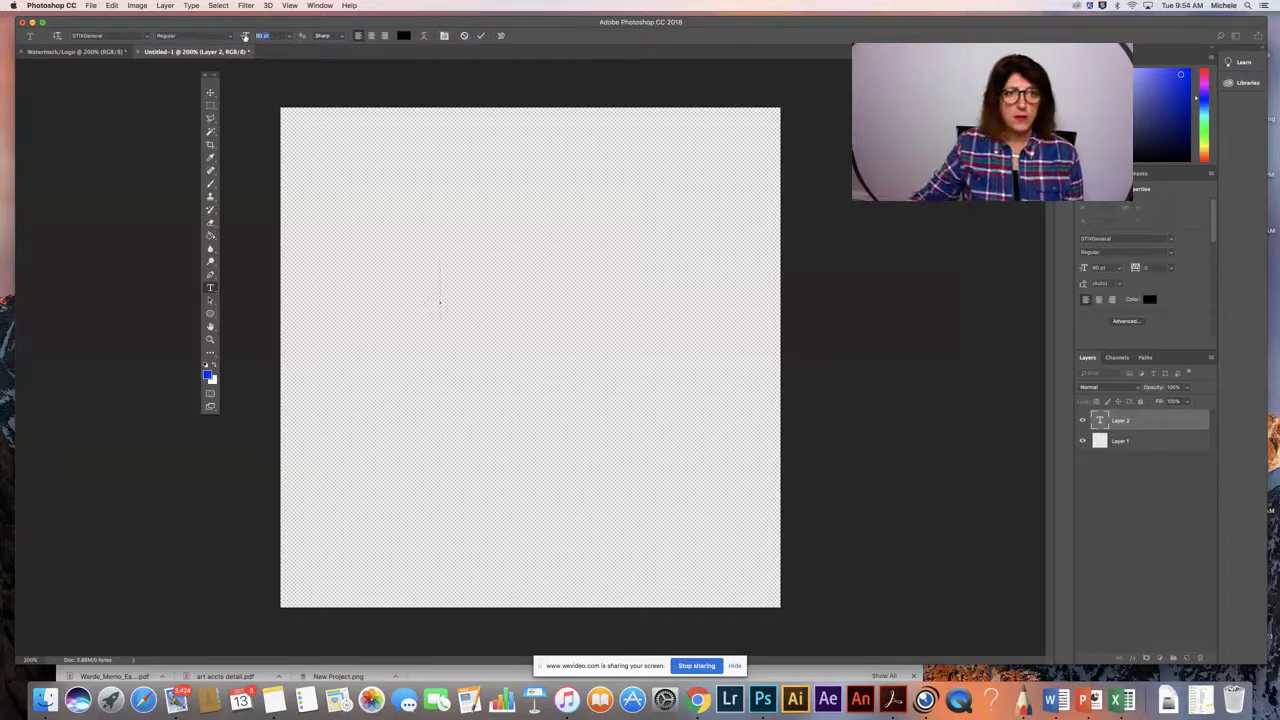
{"action": "type", "text": "200"}
{"action": "left_click", "coordinate": [416, 316]}
{"action": "left_click", "coordinate": [474, 308]}
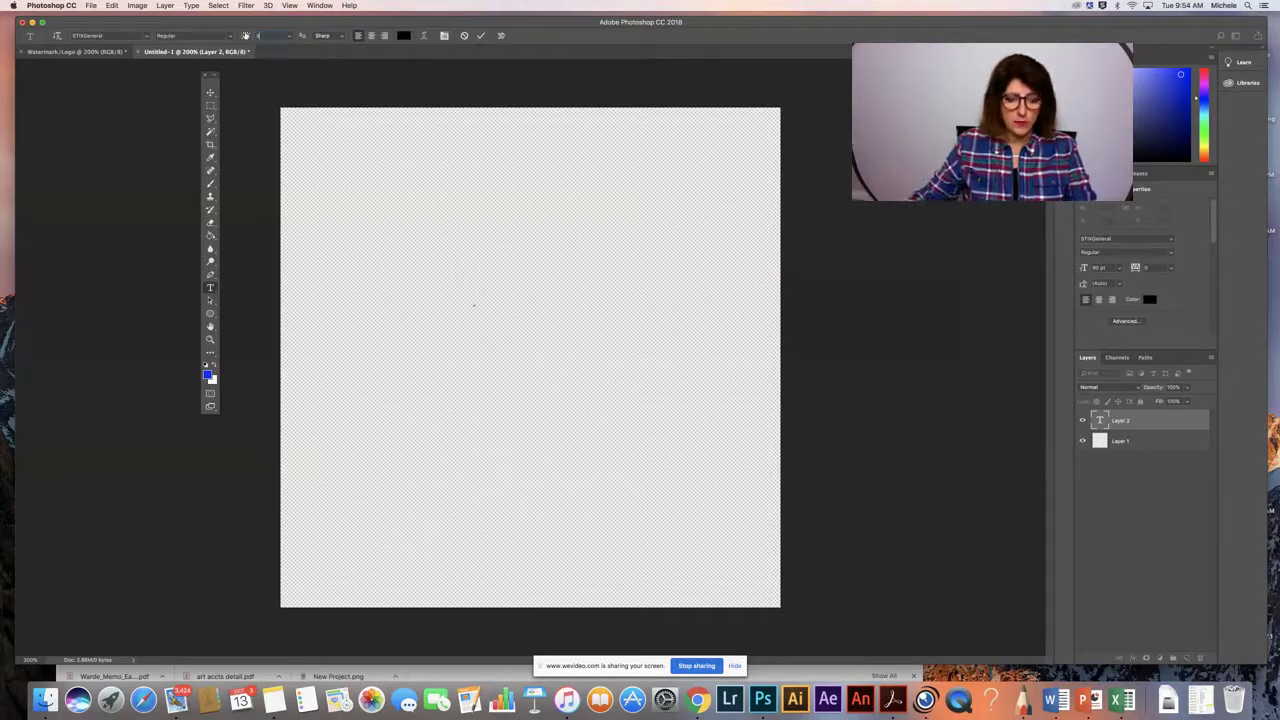
{"action": "left_click", "coordinate": [393, 291]}
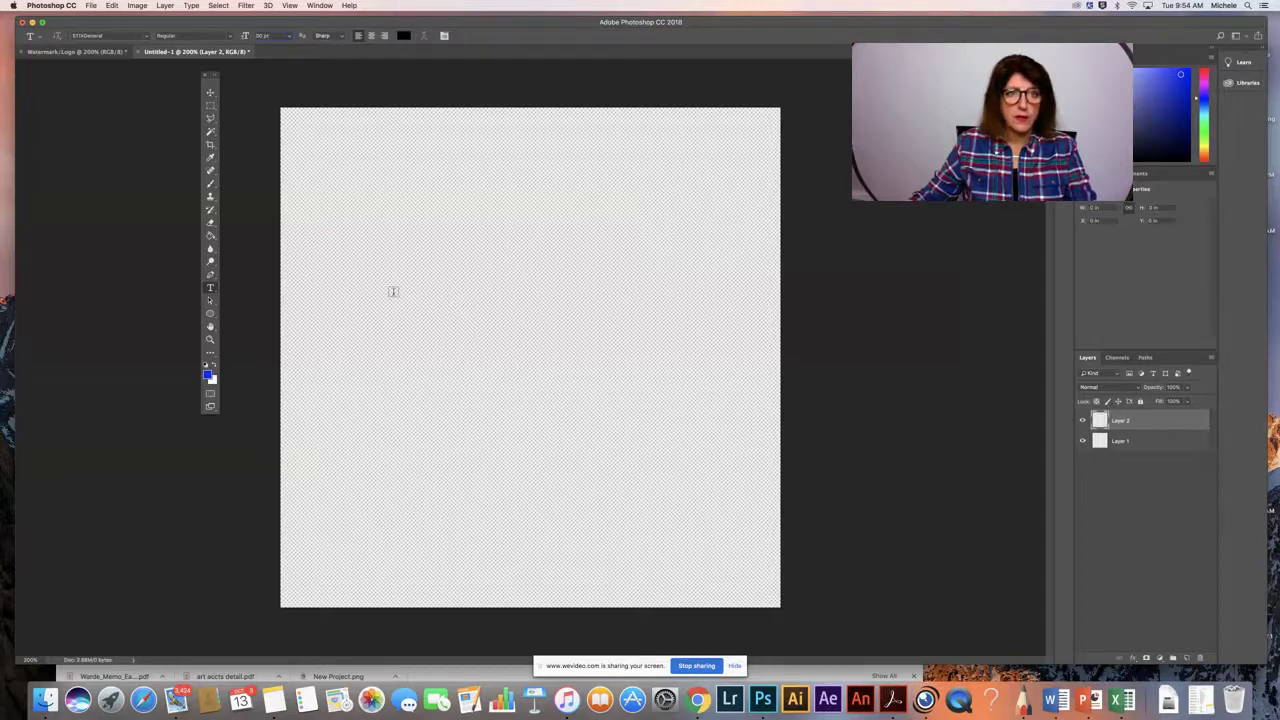
Step: Switch to full-screen mode with the menu bar and enter the placeholder text "f" in the upper part of the canvas
{"action": "key", "text": "f"}
{"action": "left_click", "coordinate": [496, 215]}
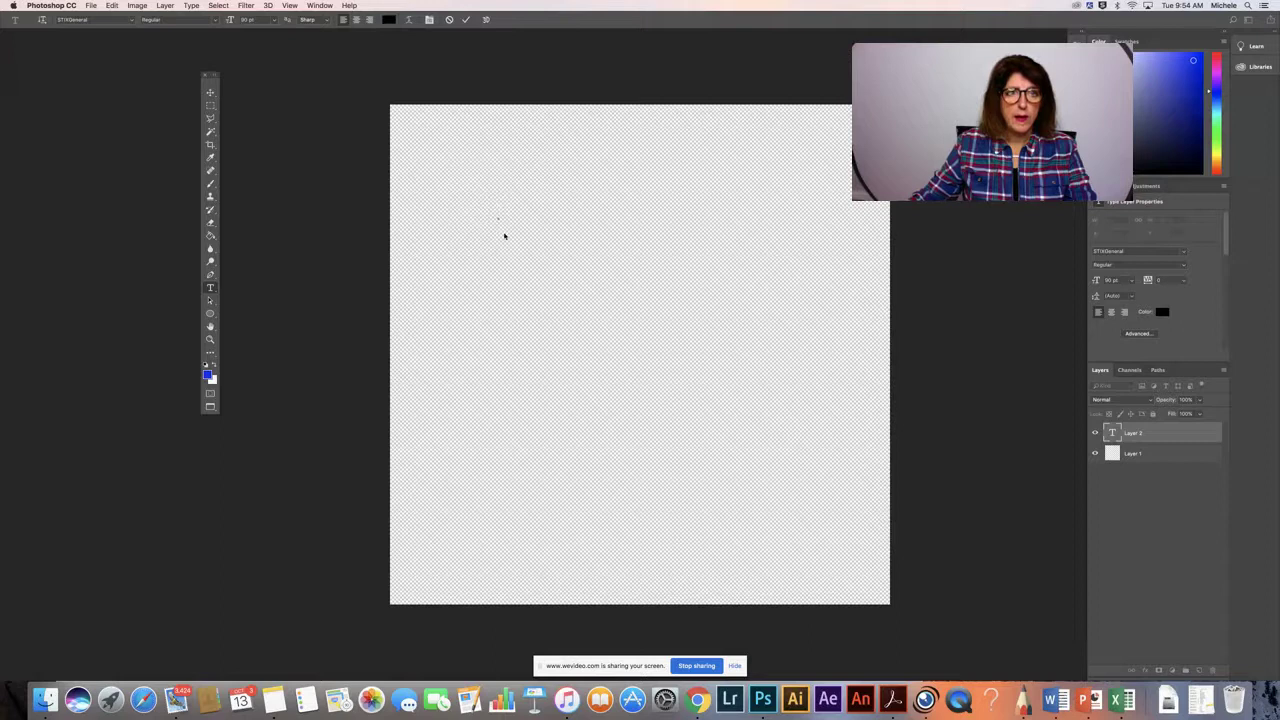
{"action": "type", "text": "f"}
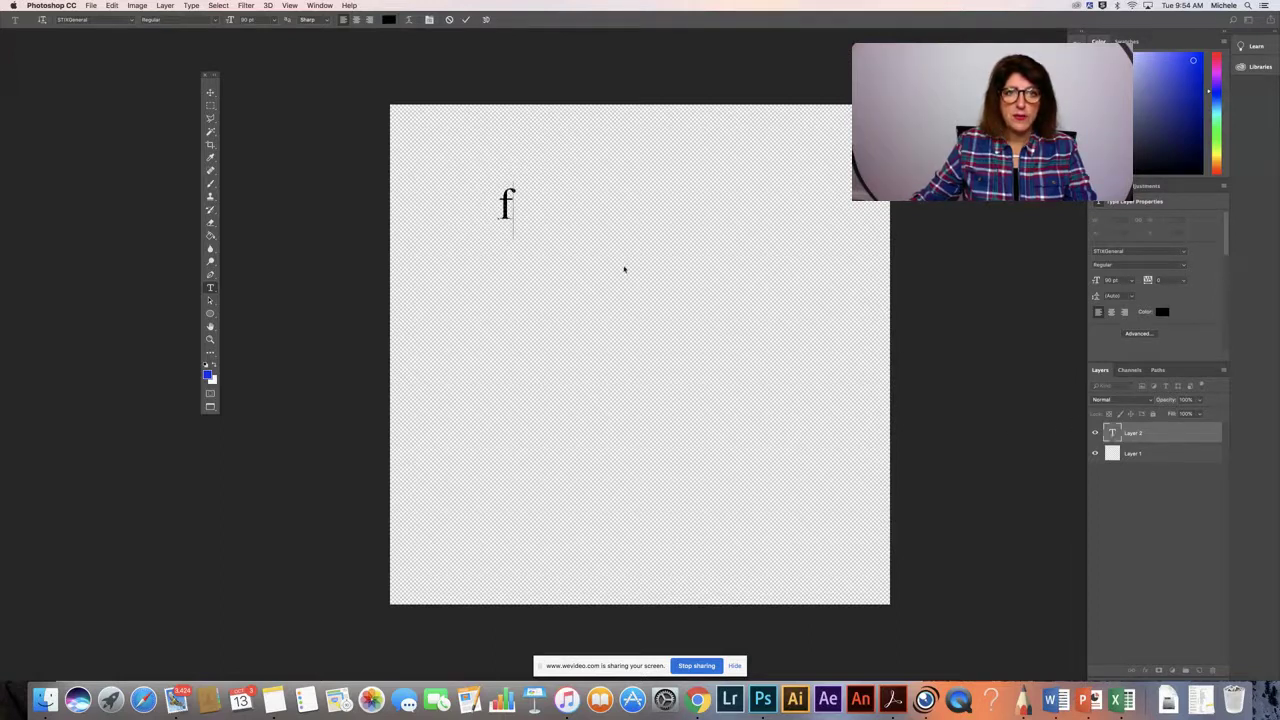
Step: Set the font size of the letter f to 300 pt and move the letter down slightly on the canvas
{"action": "double_click", "coordinate": [1112, 436]}
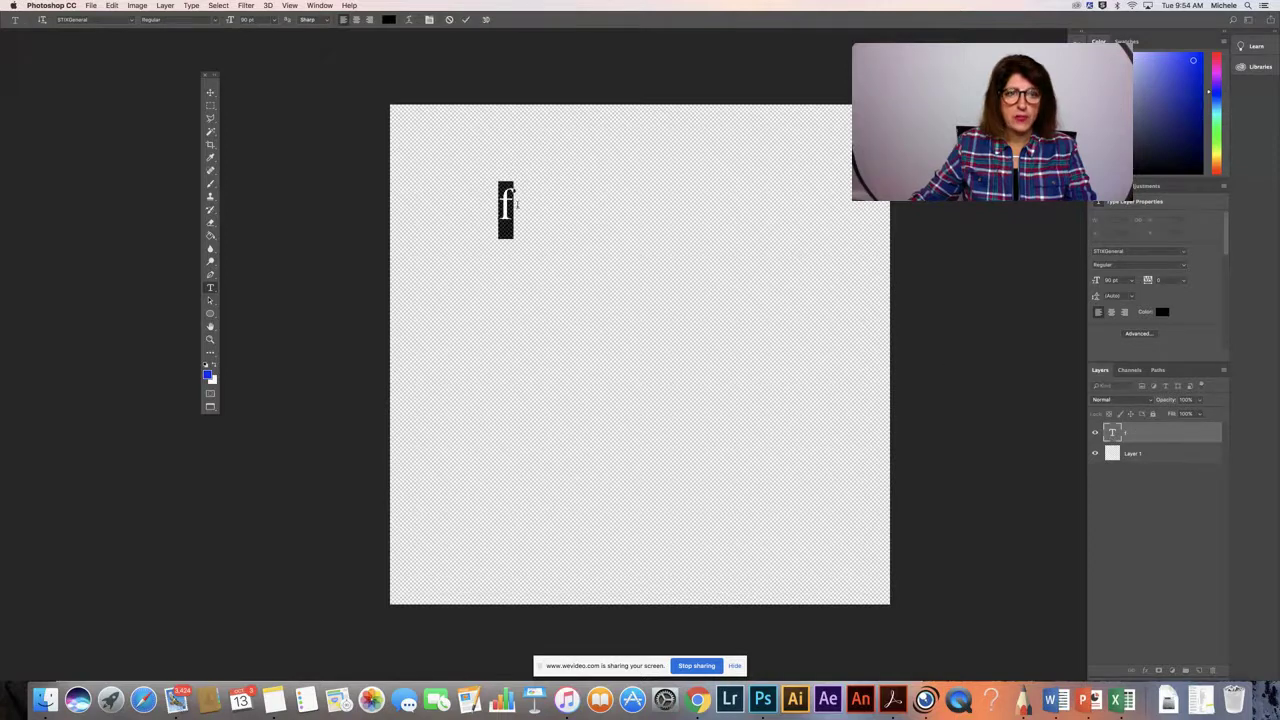
{"action": "left_click", "coordinate": [252, 20]}
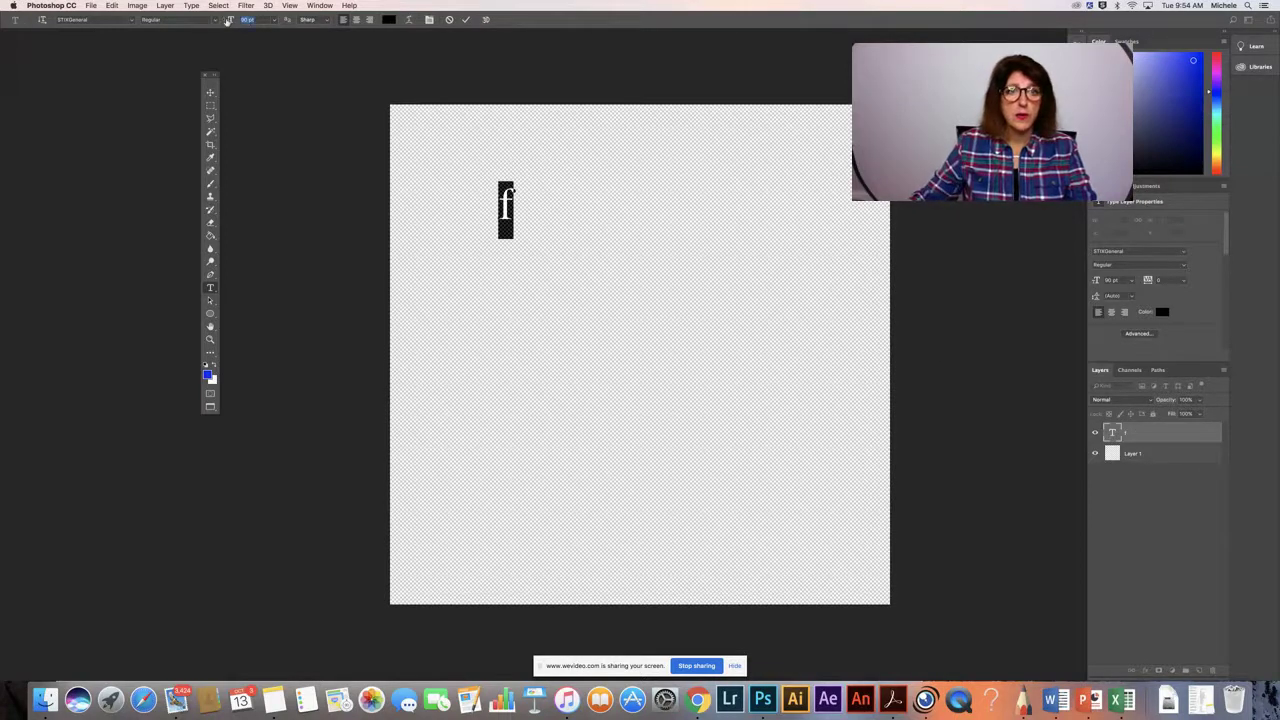
{"action": "type", "text": "300"}
{"action": "left_click", "coordinate": [548, 282]}
{"action": "left_click", "coordinate": [210, 93]}
{"action": "left_click_drag", "start_coordinate": [530, 190], "coordinate": [510, 268]}
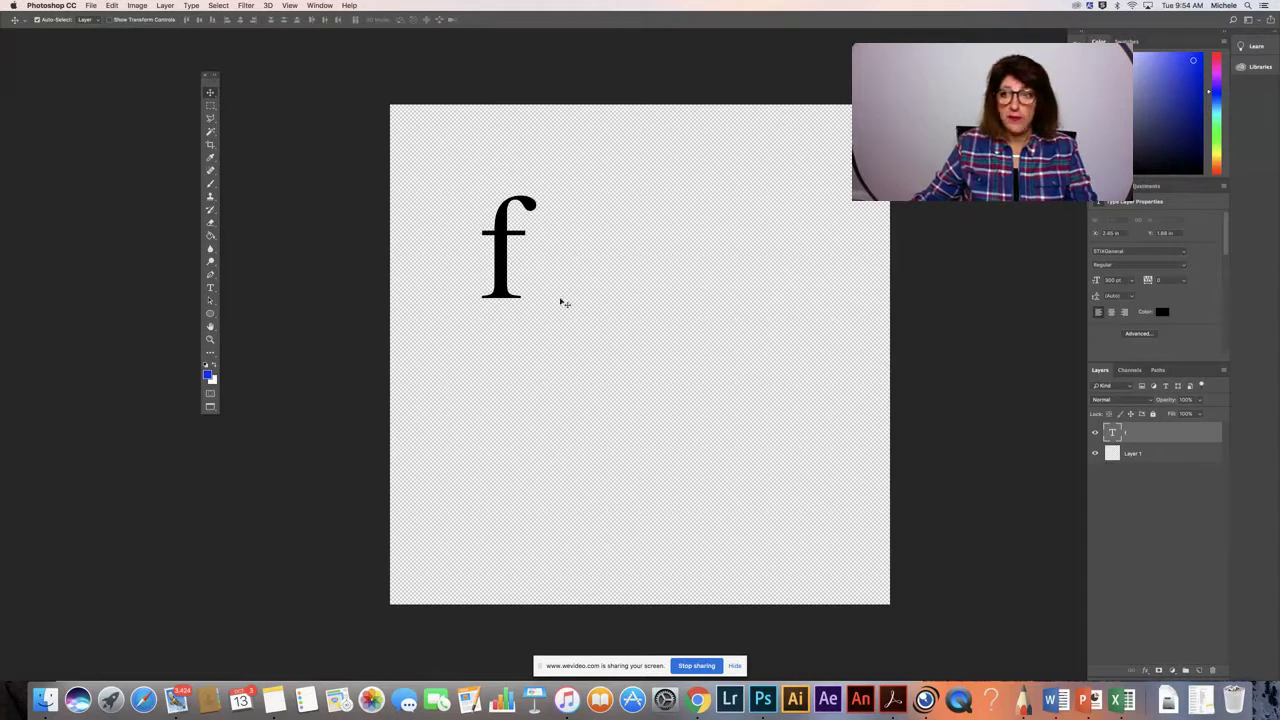
Step: Replace the placeholder letter with "MH" and move the text closer to the horizontal centre of the canvas
{"action": "double_click", "coordinate": [1113, 435]}
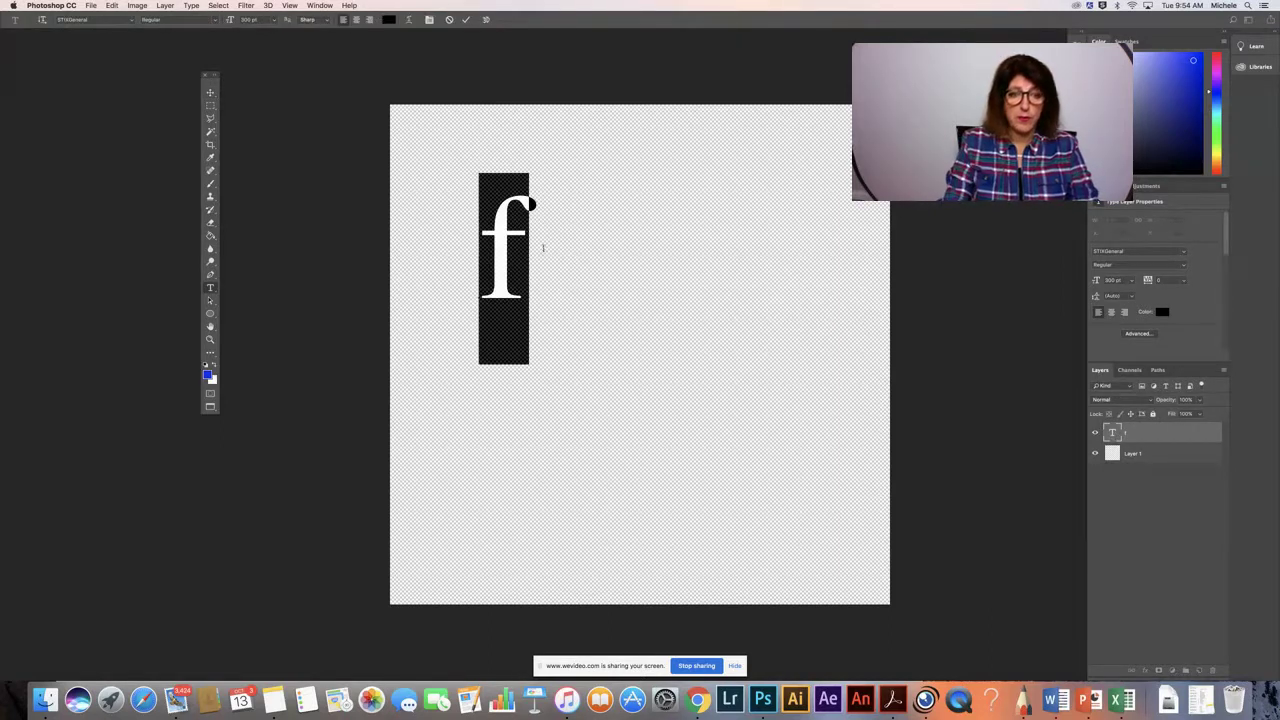
{"action": "type", "text": "MH"}
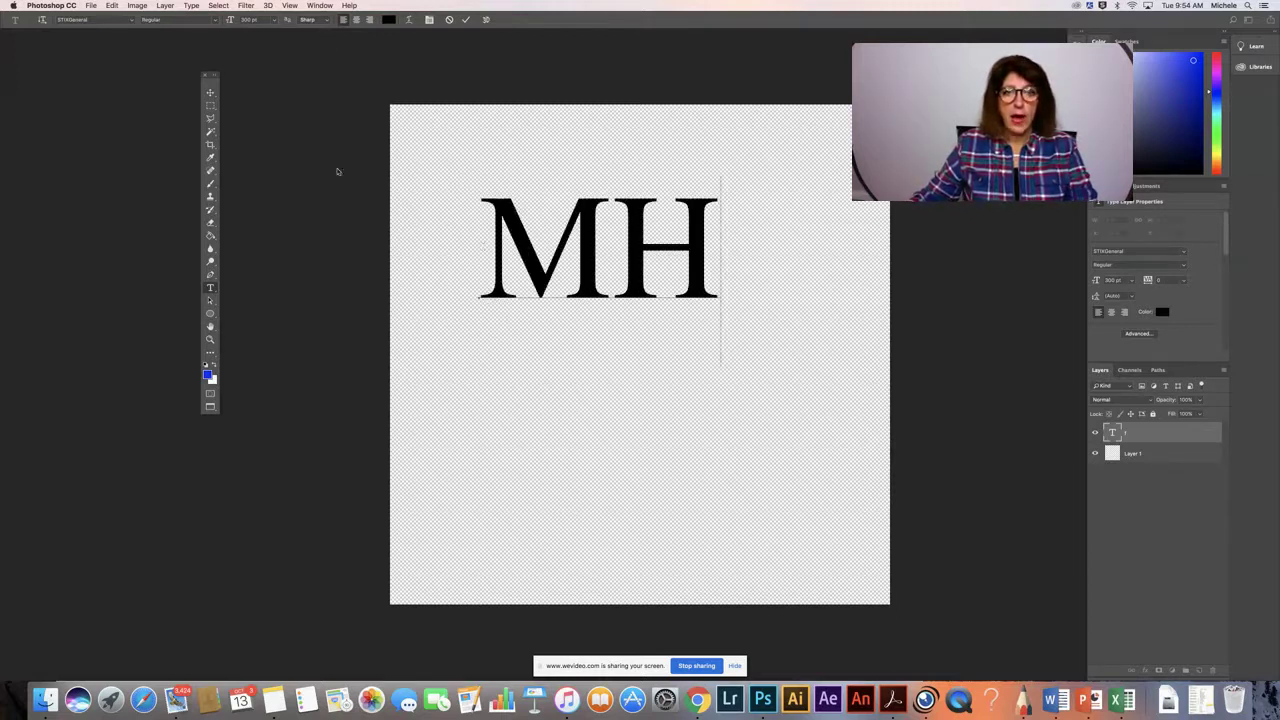
{"action": "left_click_drag", "start_coordinate": [588, 262], "coordinate": [623, 275]}
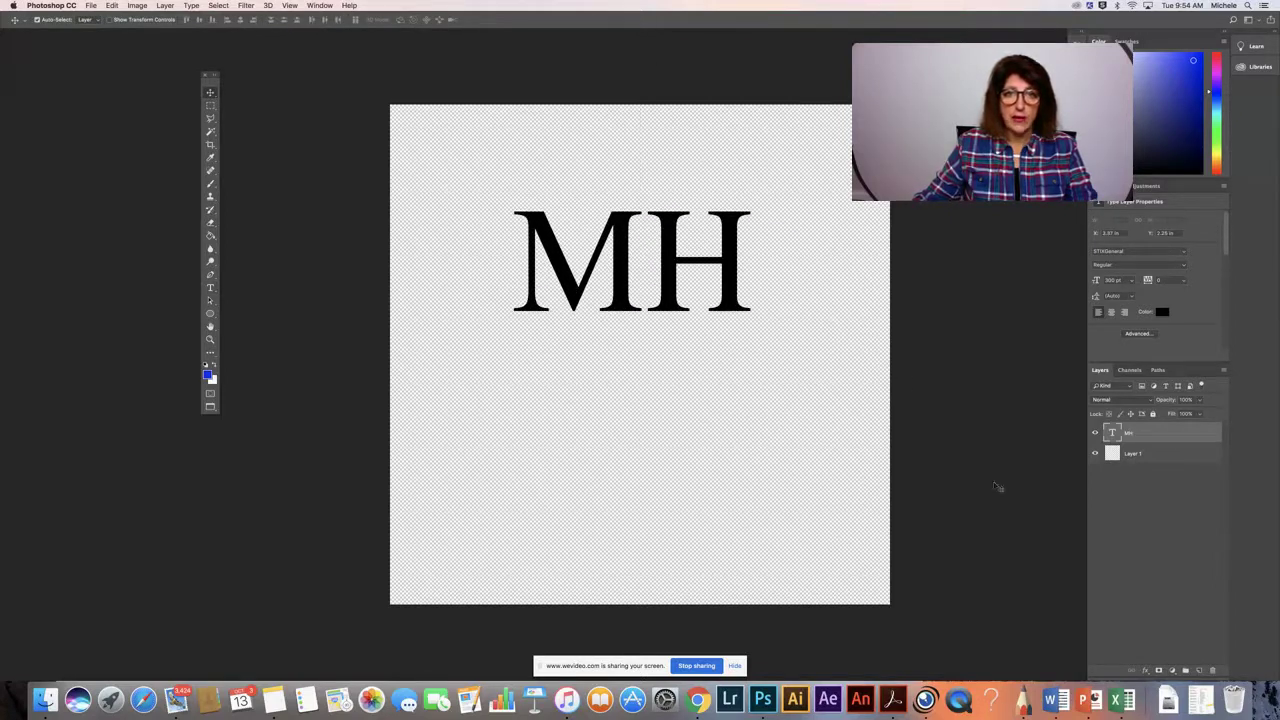
Step: Move the MH text slightly left on the canvas and add a new empty layer above it
{"action": "left_click_drag", "start_coordinate": [675, 294], "coordinate": [664, 290]}
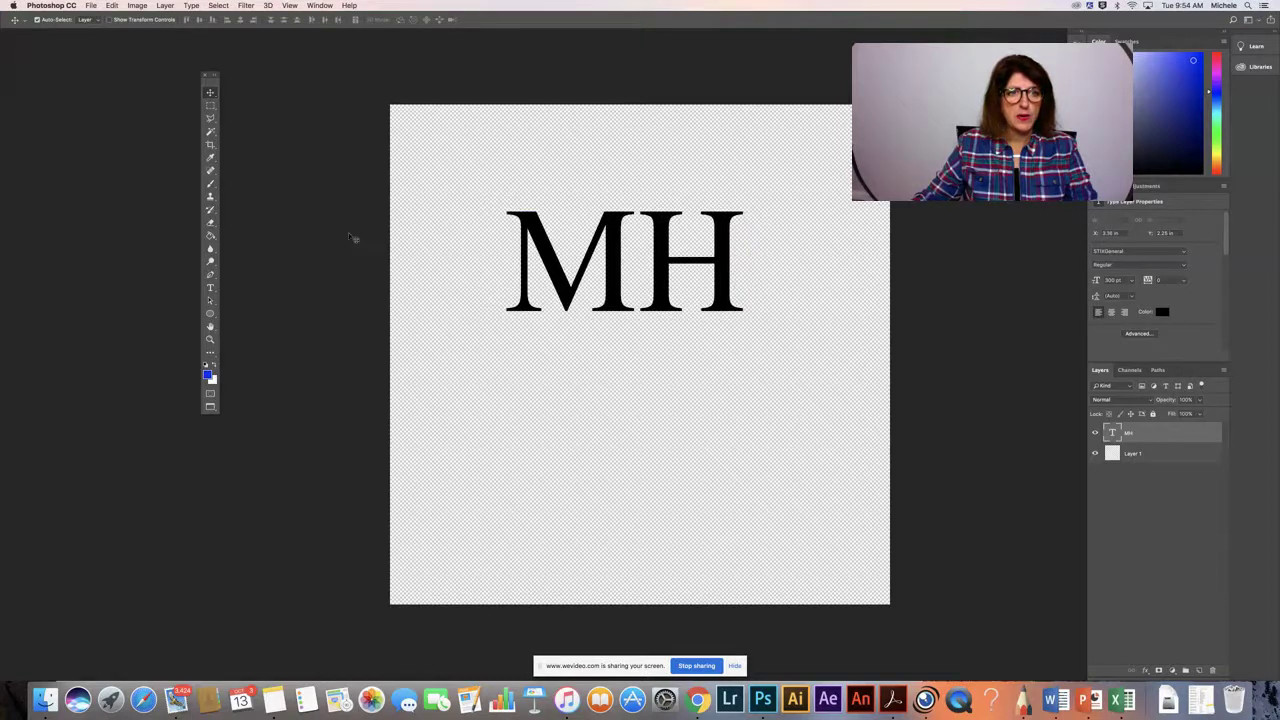
{"action": "left_click", "coordinate": [210, 288]}
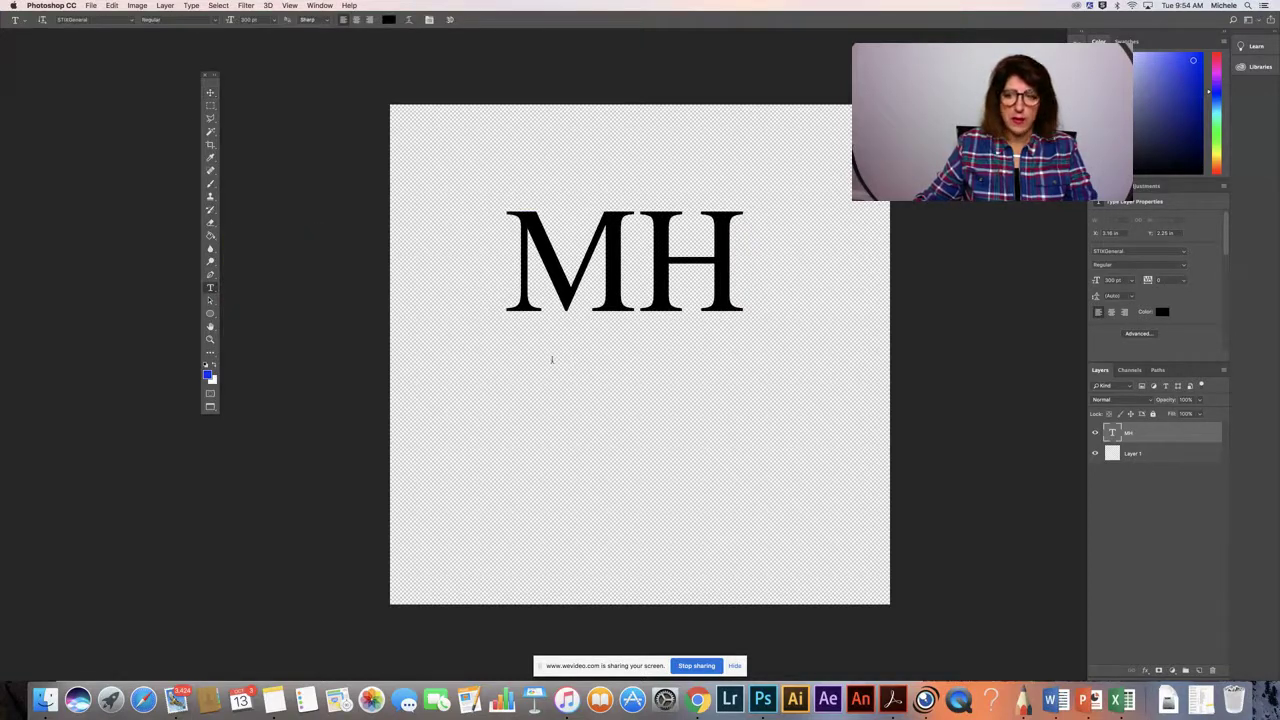
{"action": "left_click", "coordinate": [1199, 670]}
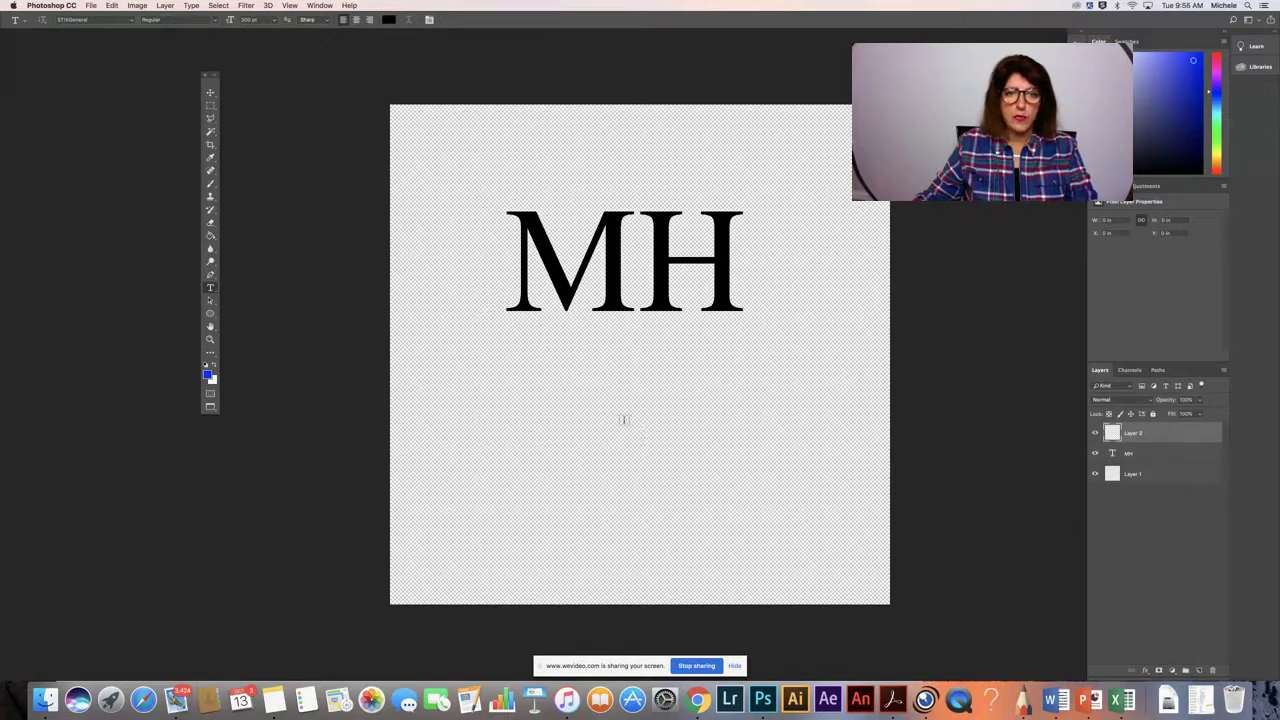
{"action": "left_click", "coordinate": [549, 371]}
{"action": "left_click", "coordinate": [557, 400]}
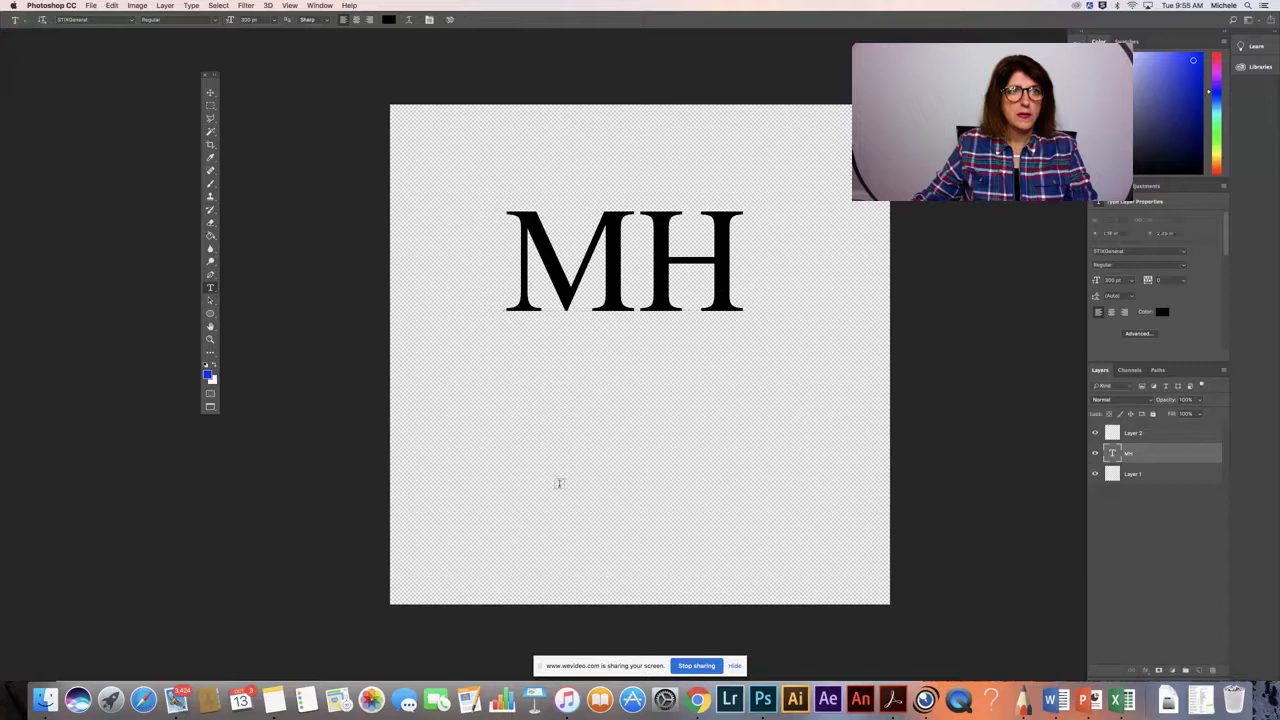
{"action": "left_click", "coordinate": [546, 489]}
{"action": "left_click", "coordinate": [273, 20]}
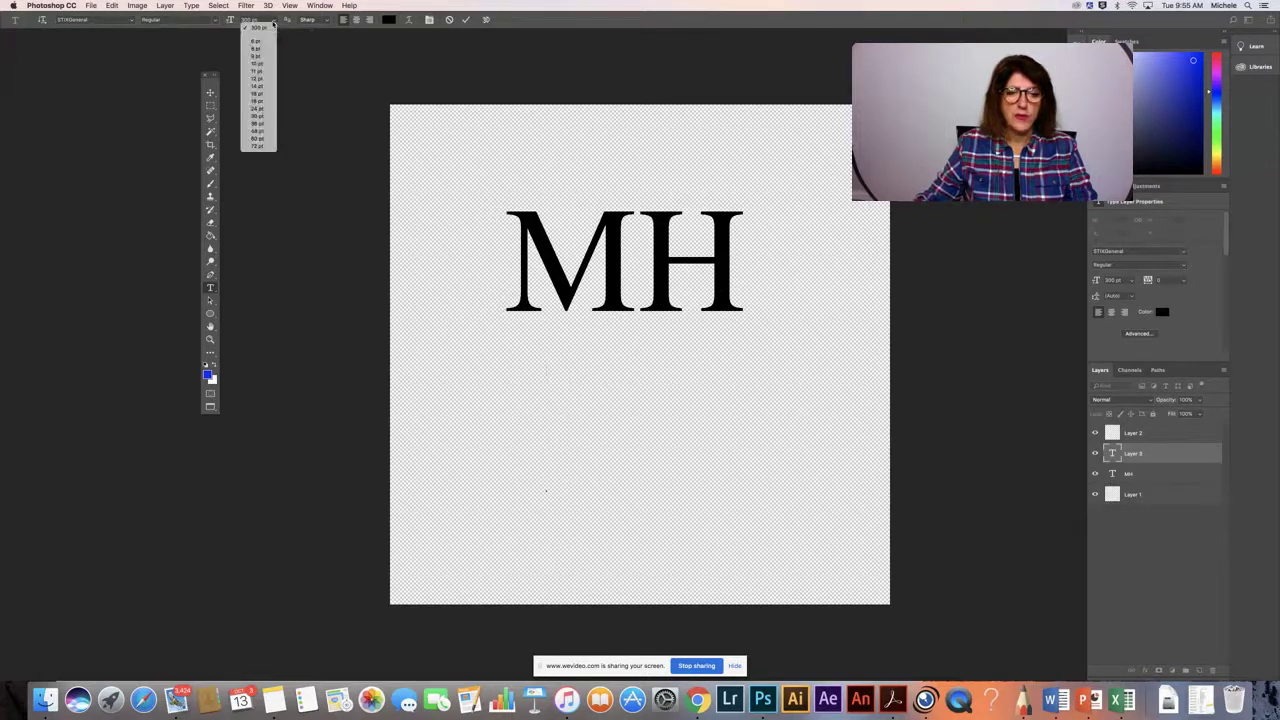
{"action": "key", "text": "Escape"}
{"action": "key", "text": "Escape"}
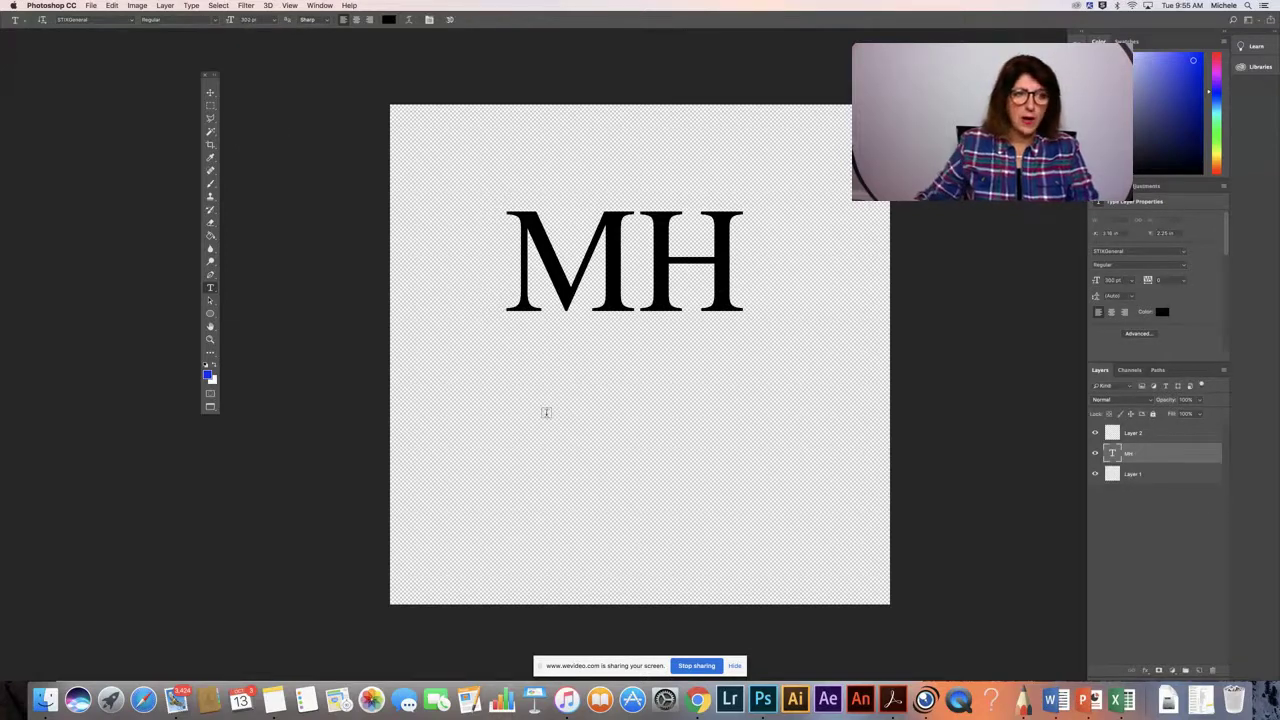
{"action": "key", "text": "p"}
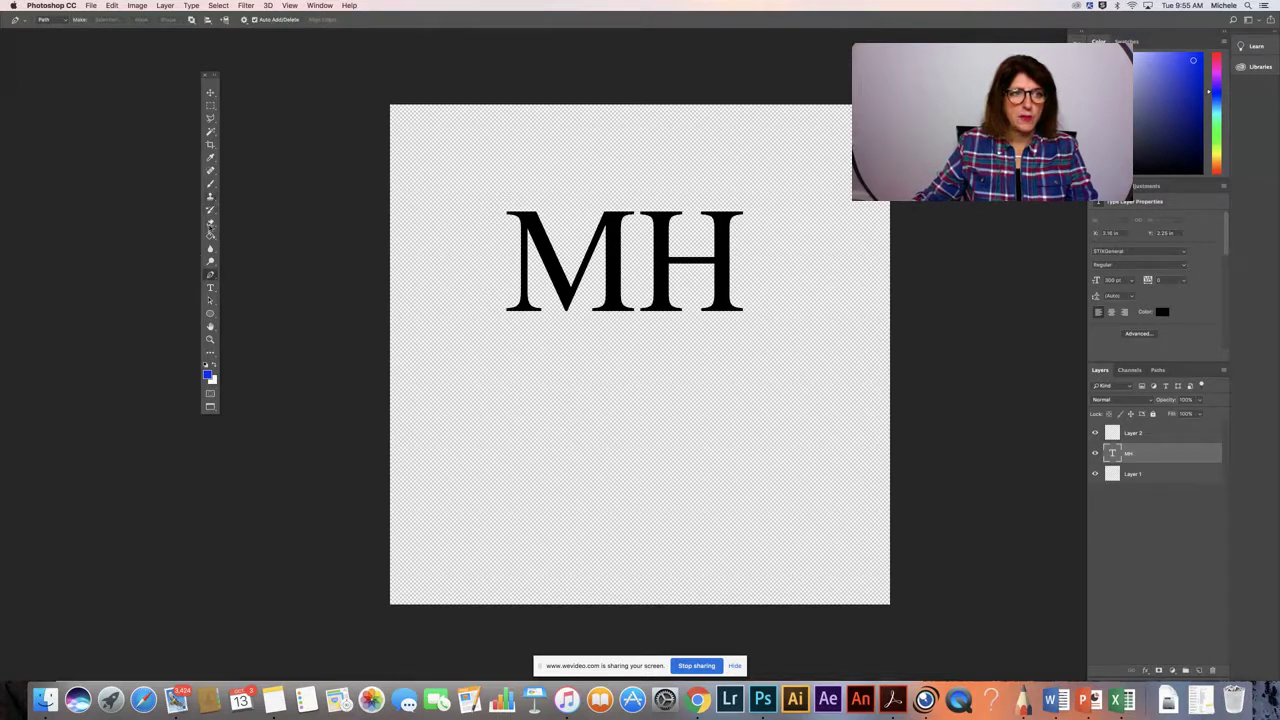
Step: Add a separate text "photography" in 72 pt below the MH letters
{"action": "left_click", "coordinate": [210, 287]}
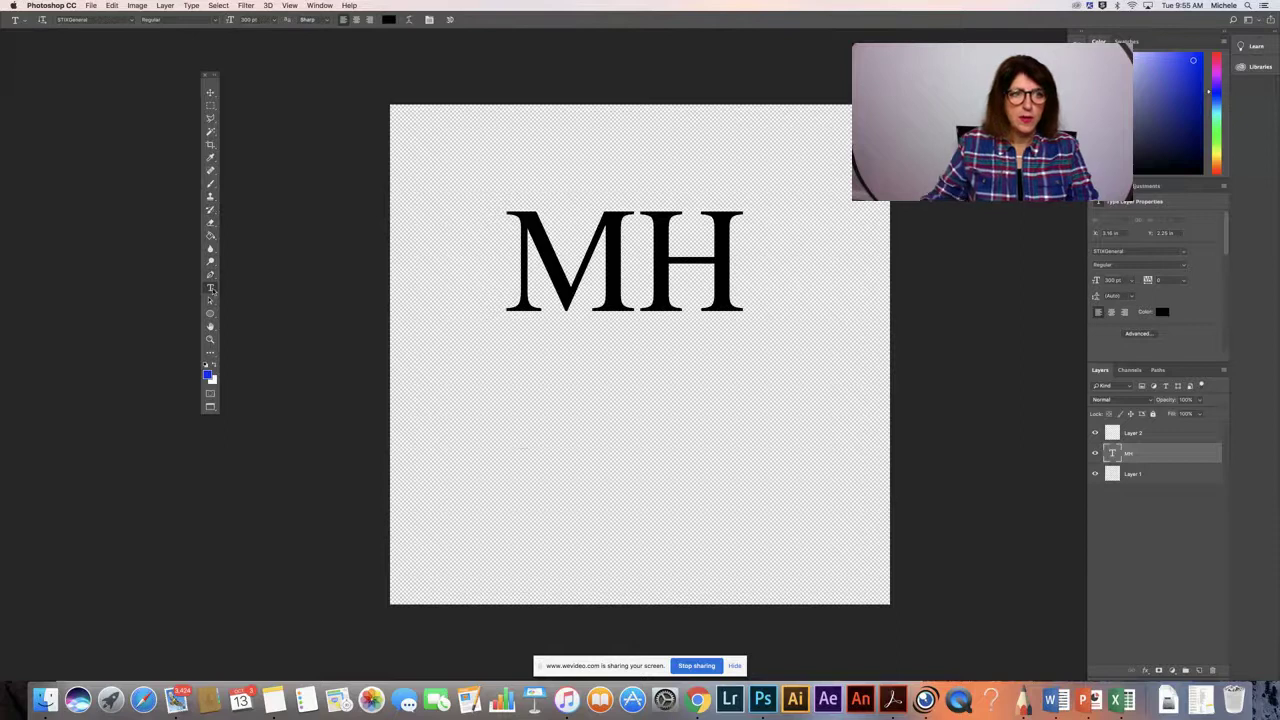
{"action": "left_click", "coordinate": [518, 400]}
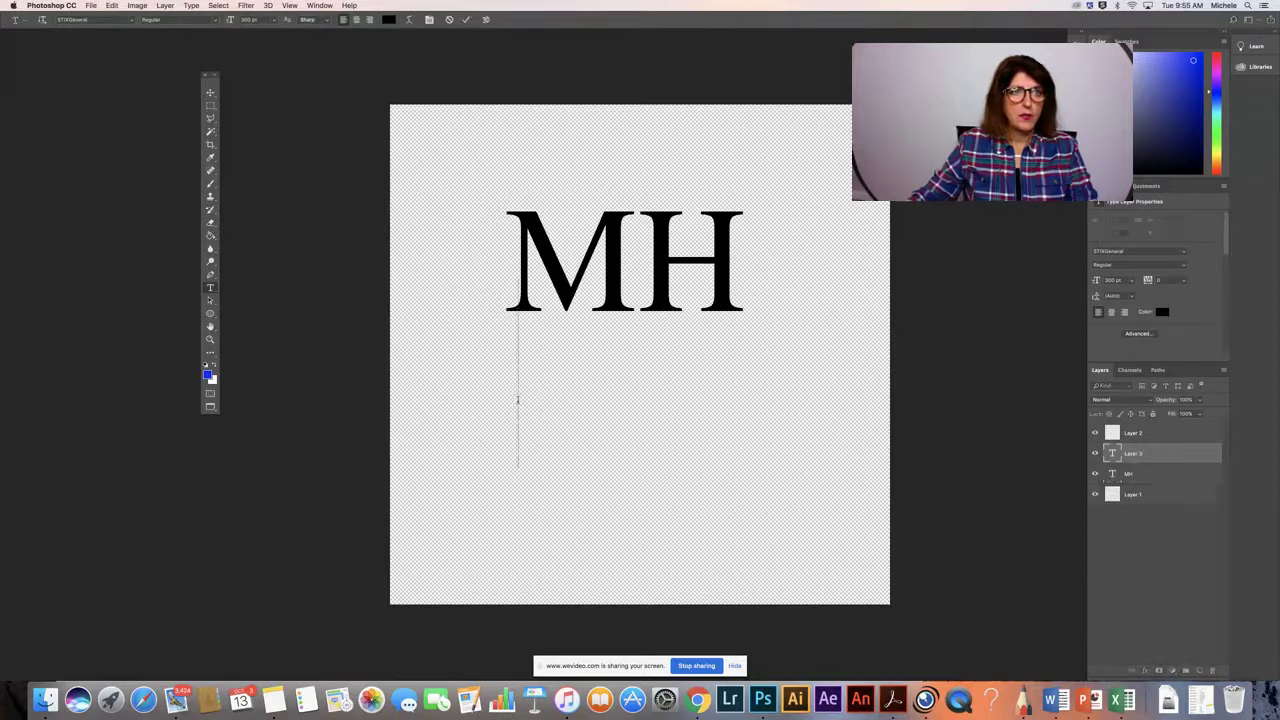
{"action": "left_click", "coordinate": [273, 19]}
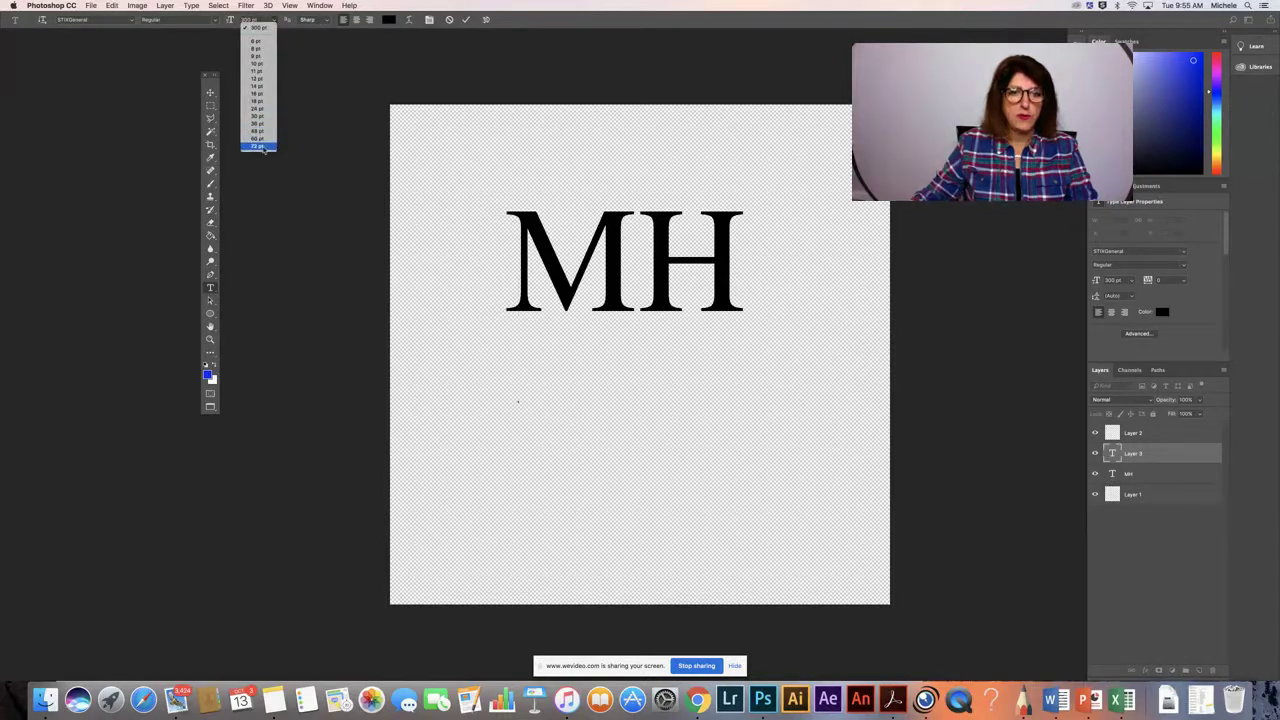
{"action": "left_click", "coordinate": [262, 149]}
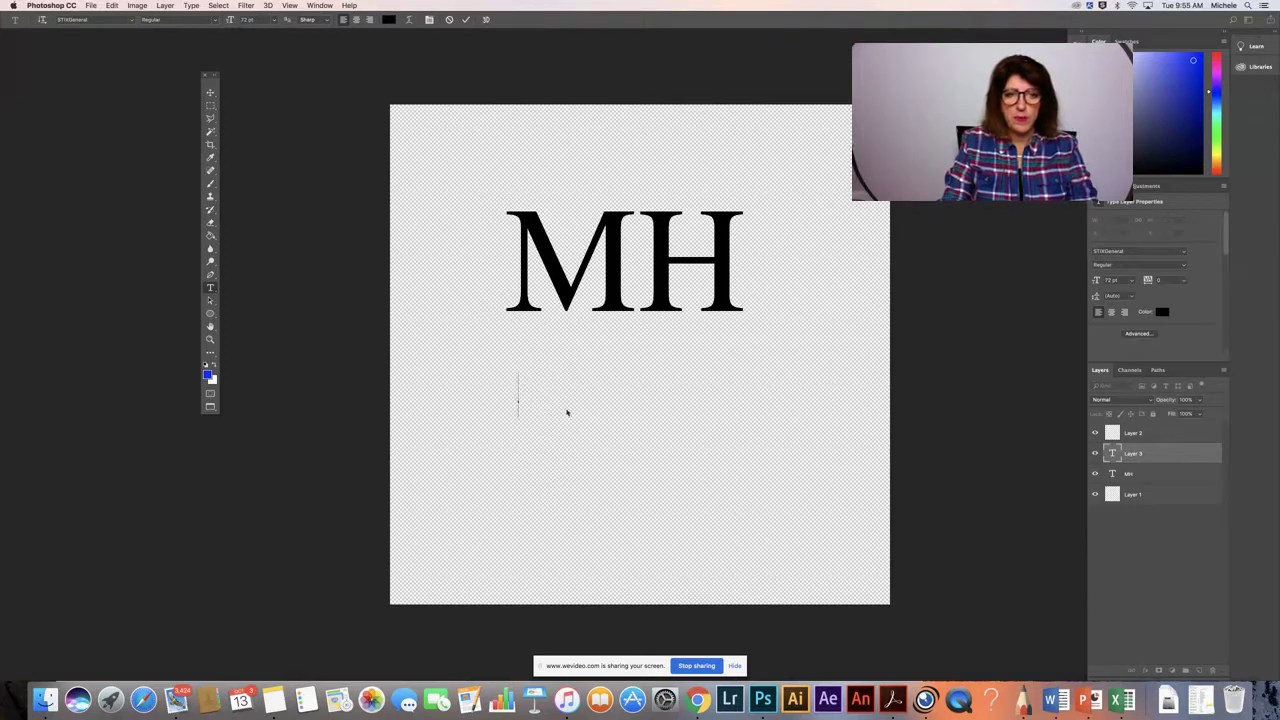
{"action": "type", "text": "photo"}
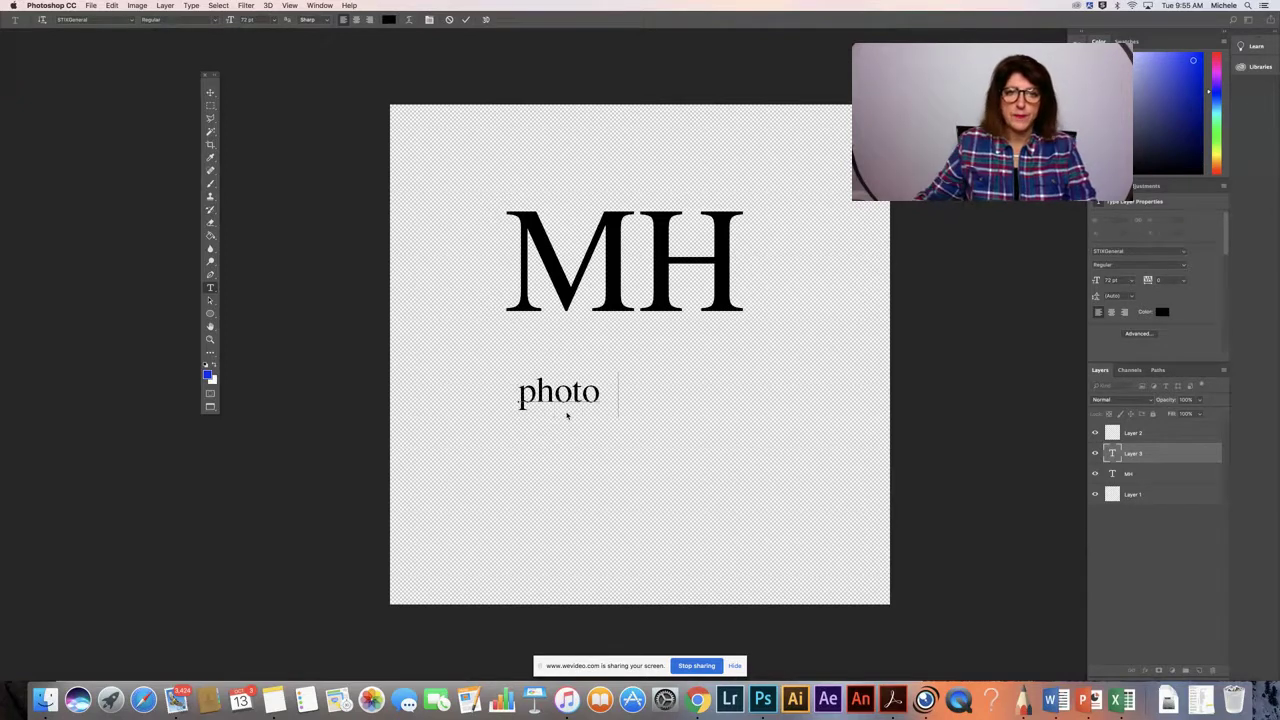
{"action": "key", "text": "BackSpace"}
{"action": "type", "text": "graphy"}
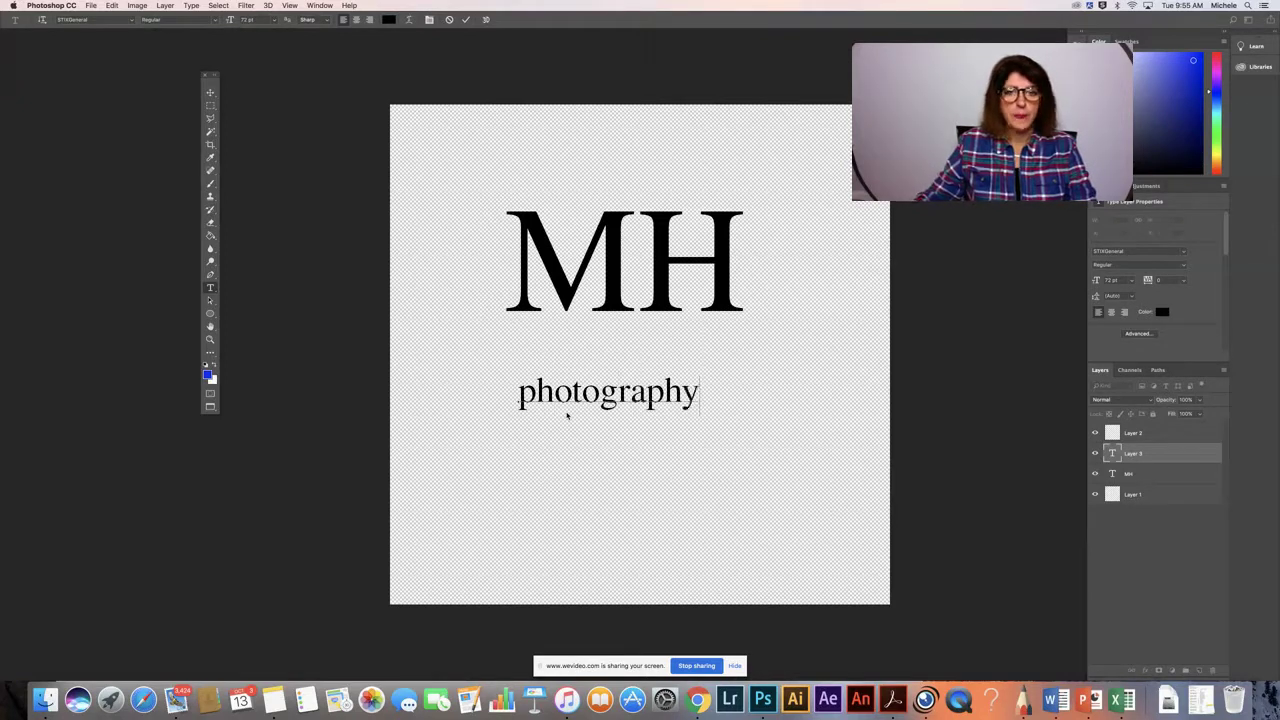
Step: Move the photography text up so it sits centred directly beneath MH
{"action": "left_click", "coordinate": [210, 92]}
{"action": "left_click_drag", "start_coordinate": [638, 404], "coordinate": [677, 395]}
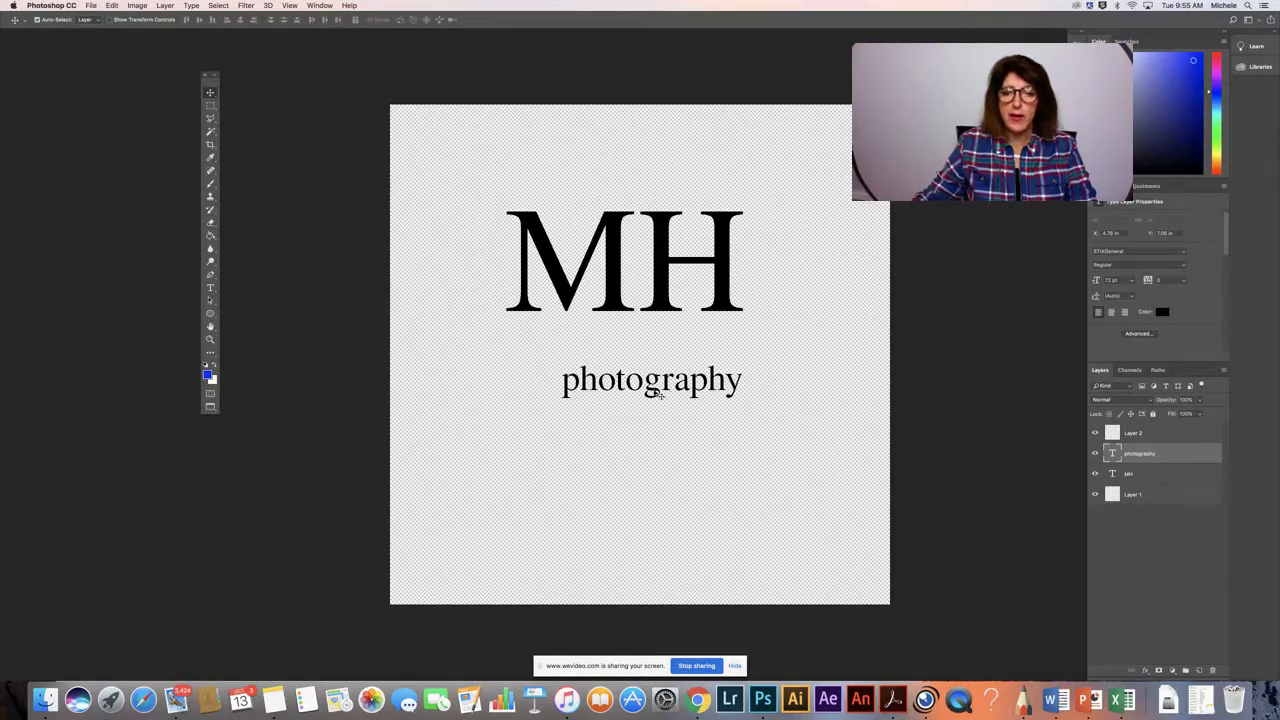
{"action": "left_click_drag", "start_coordinate": [654, 388], "coordinate": [626, 352]}
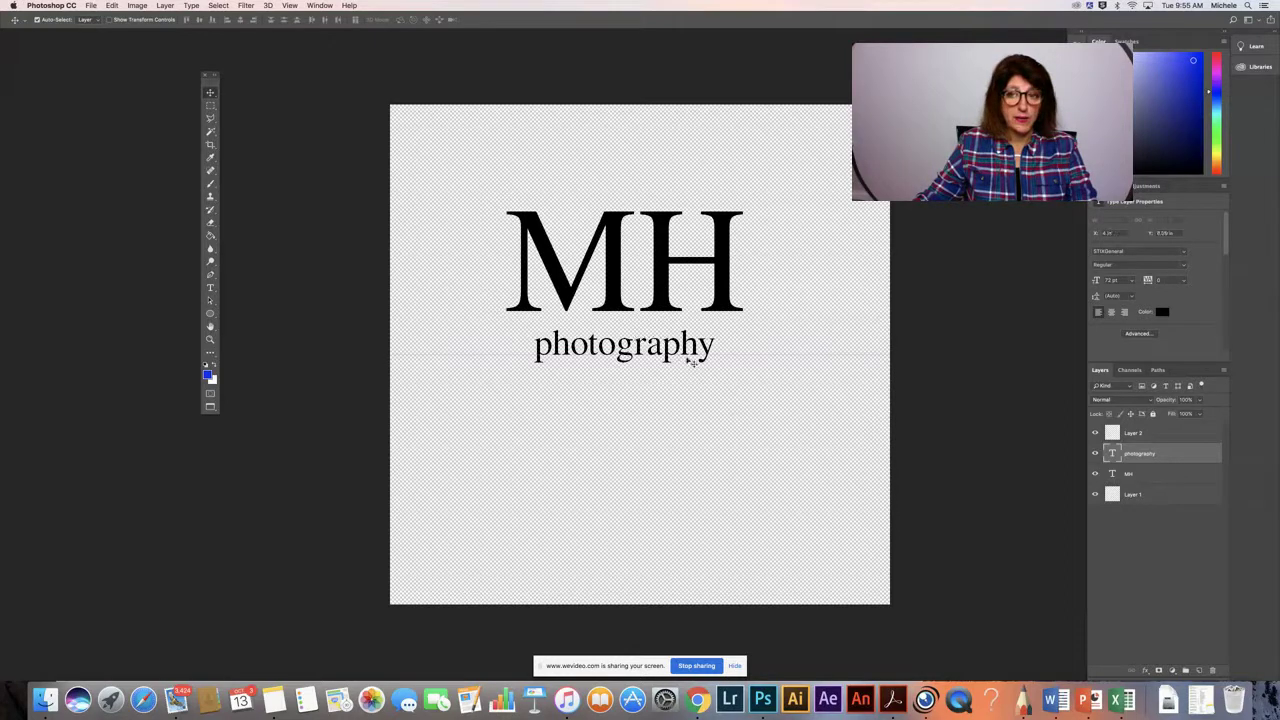
Step: Set the font size of the photography text to 90 pt and align its left edge with the M
{"action": "double_click", "coordinate": [1112, 453]}
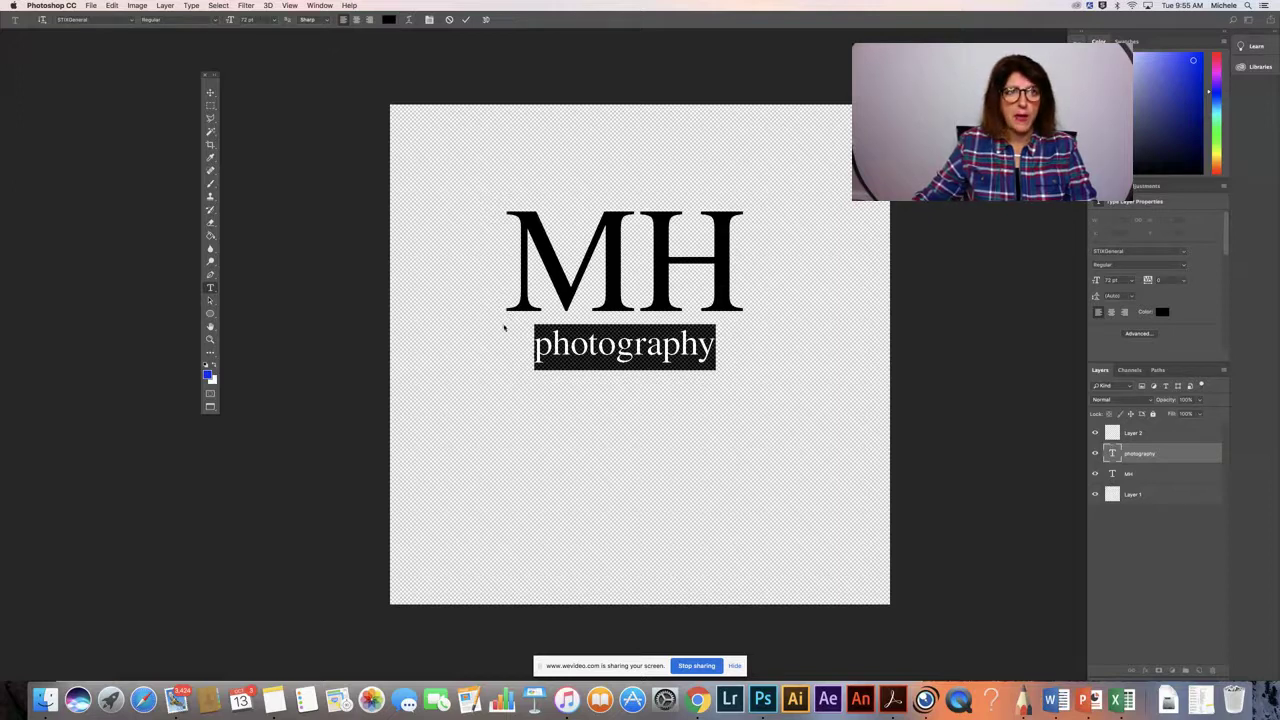
{"action": "left_click", "coordinate": [250, 20]}
{"action": "type", "text": "36"}
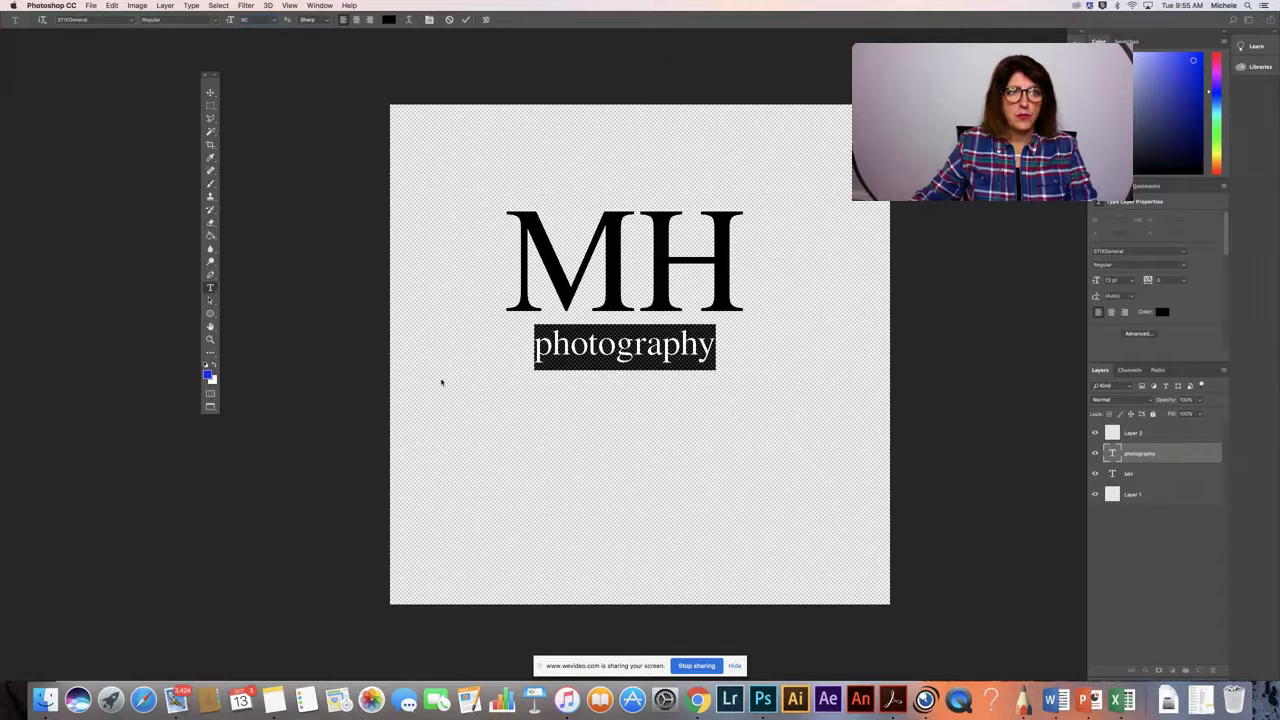
{"action": "key", "text": "super+Return"}
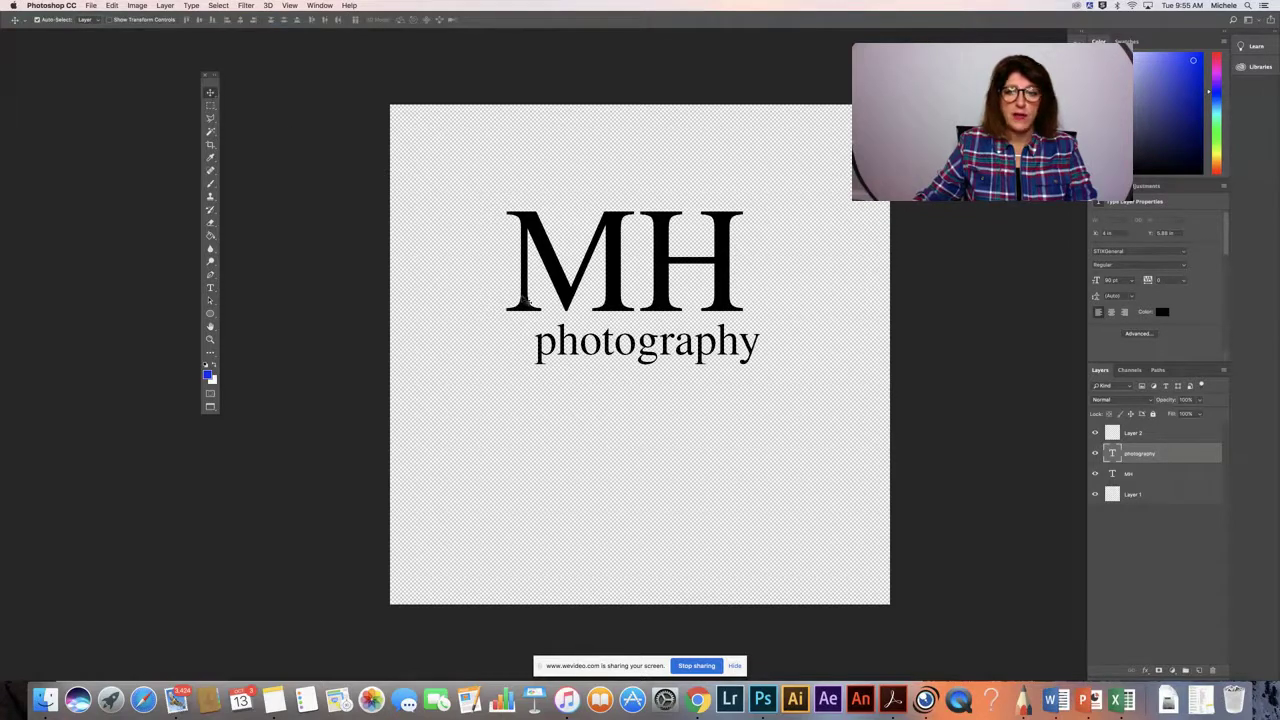
{"action": "left_click_drag", "start_coordinate": [658, 362], "coordinate": [628, 364]}
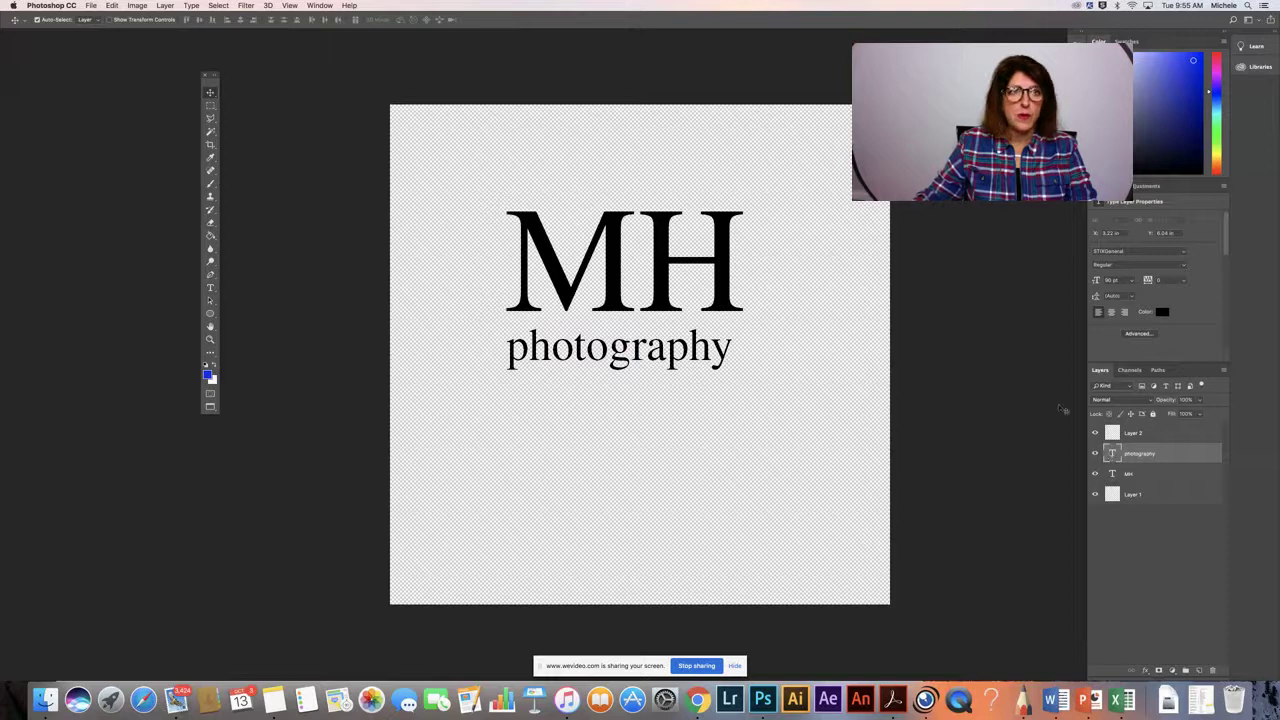
Step: Set the font size of the photography text to 100 pt and move it up close beneath MH
{"action": "double_click", "coordinate": [1112, 453]}
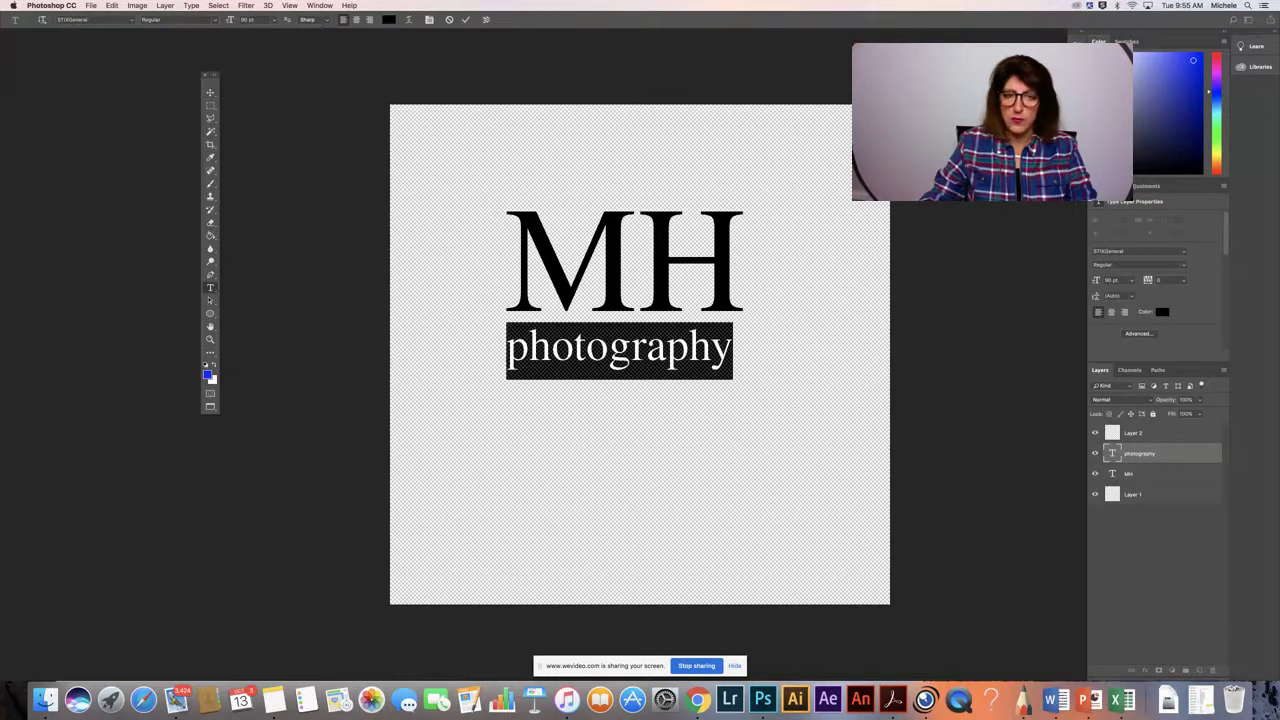
{"action": "left_click", "coordinate": [231, 20]}
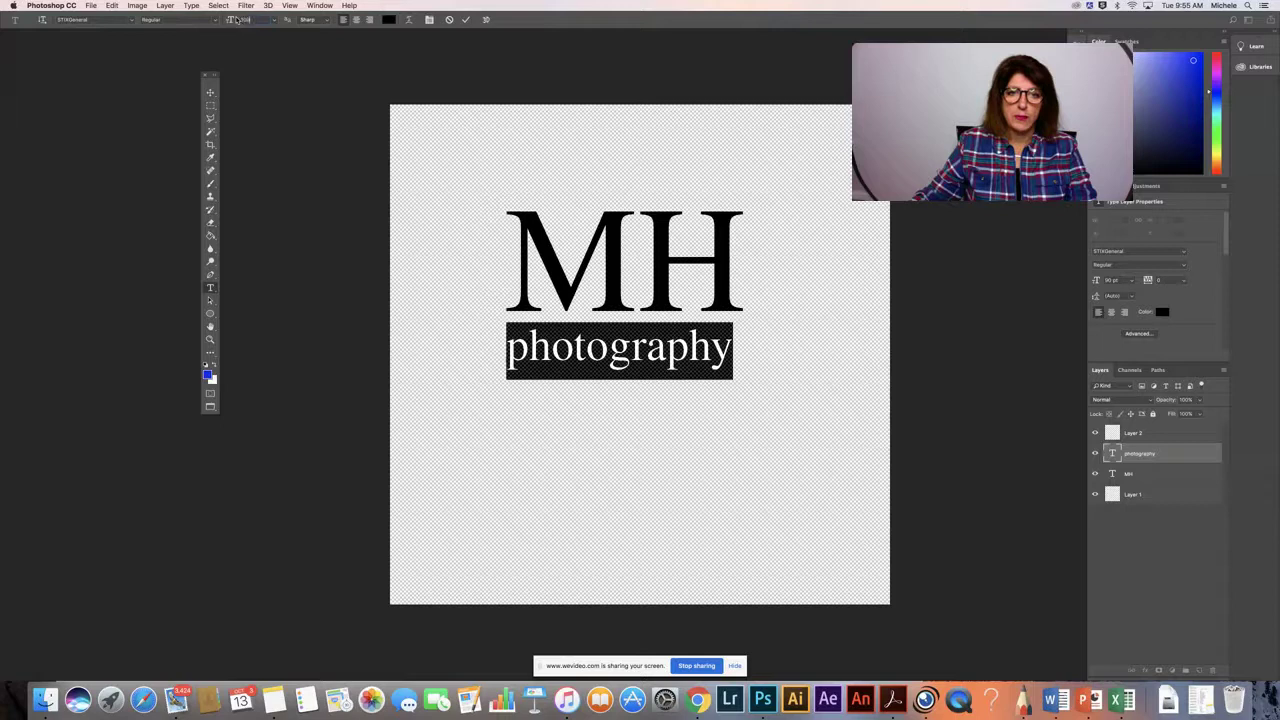
{"action": "key", "text": "Return"}
{"action": "key", "text": "v"}
{"action": "left_click_drag", "start_coordinate": [596, 356], "coordinate": [595, 337]}
Step: Set the font size of the photography text to 110 pt and move it slightly below MH
{"action": "double_click", "coordinate": [1112, 454]}
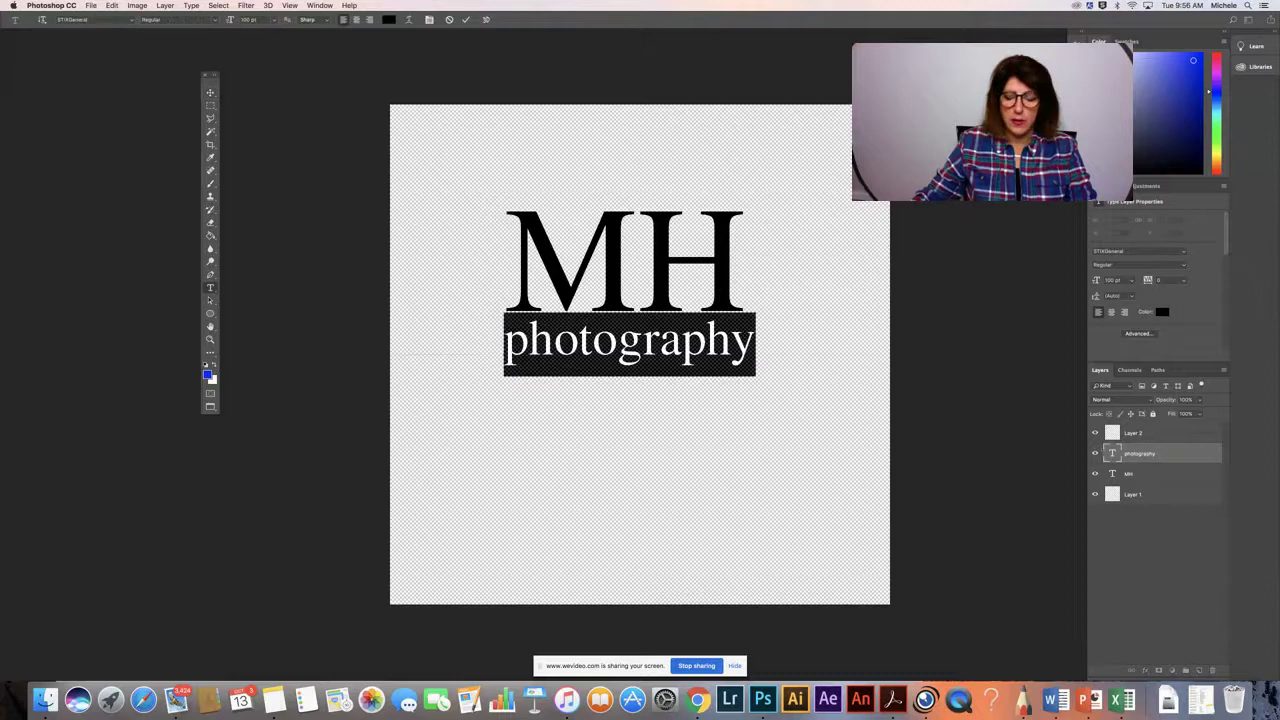
{"action": "left_click", "coordinate": [248, 19]}
{"action": "type", "text": "40"}
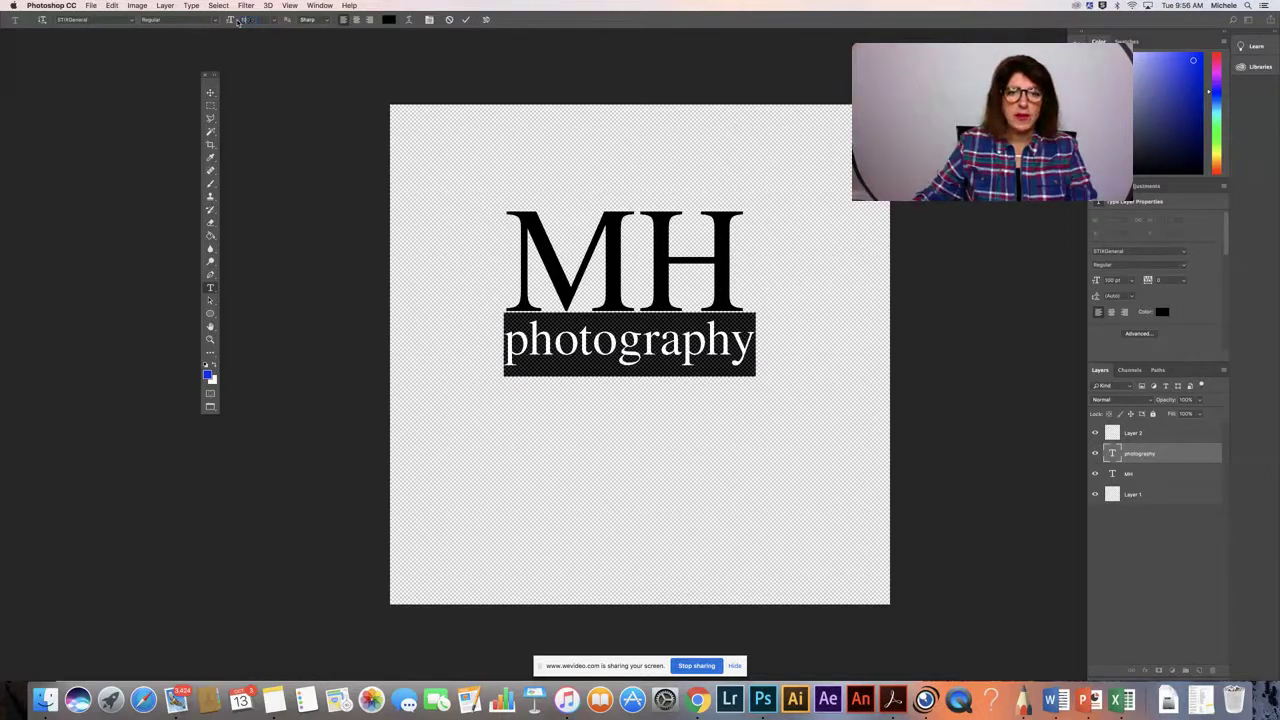
{"action": "key", "text": "ctrl+Return"}
{"action": "key", "text": "v"}
{"action": "left_click_drag", "start_coordinate": [612, 343], "coordinate": [638, 352]}
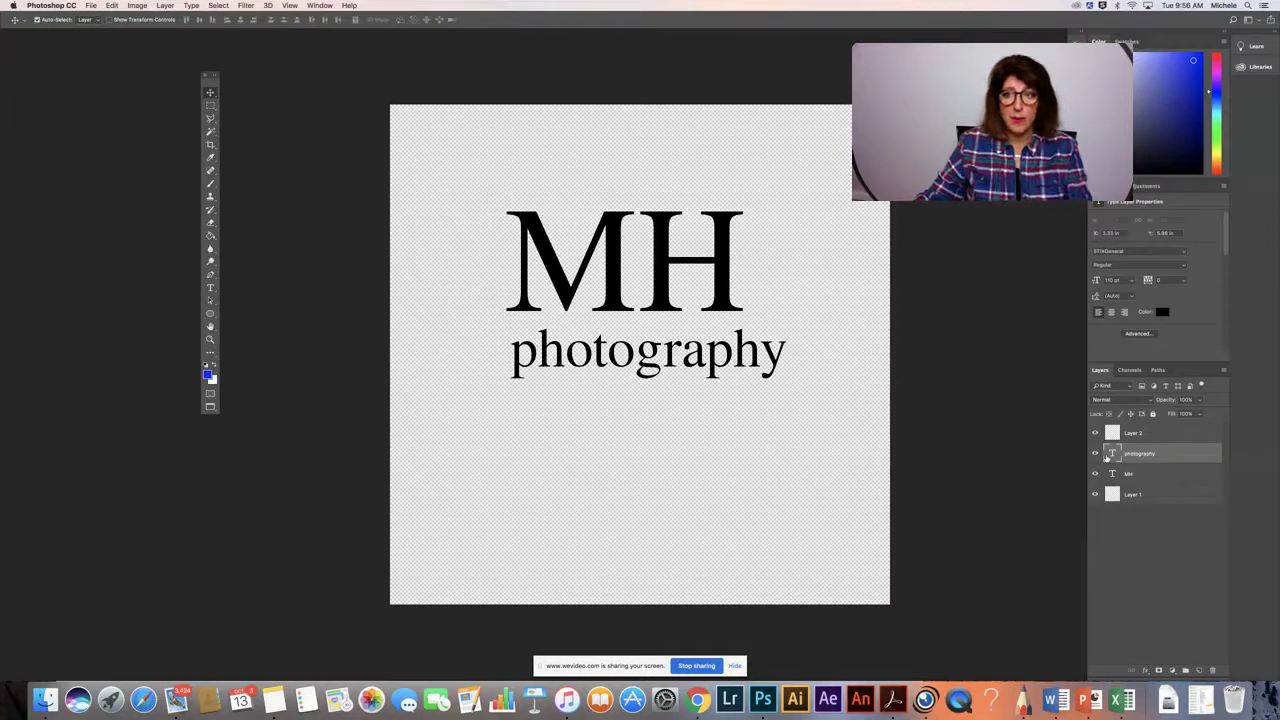
Step: Scale the photography text with Free Transform to about 86% so it matches the width of MH, directly beneath it
{"action": "key", "text": "ctrl+t"}
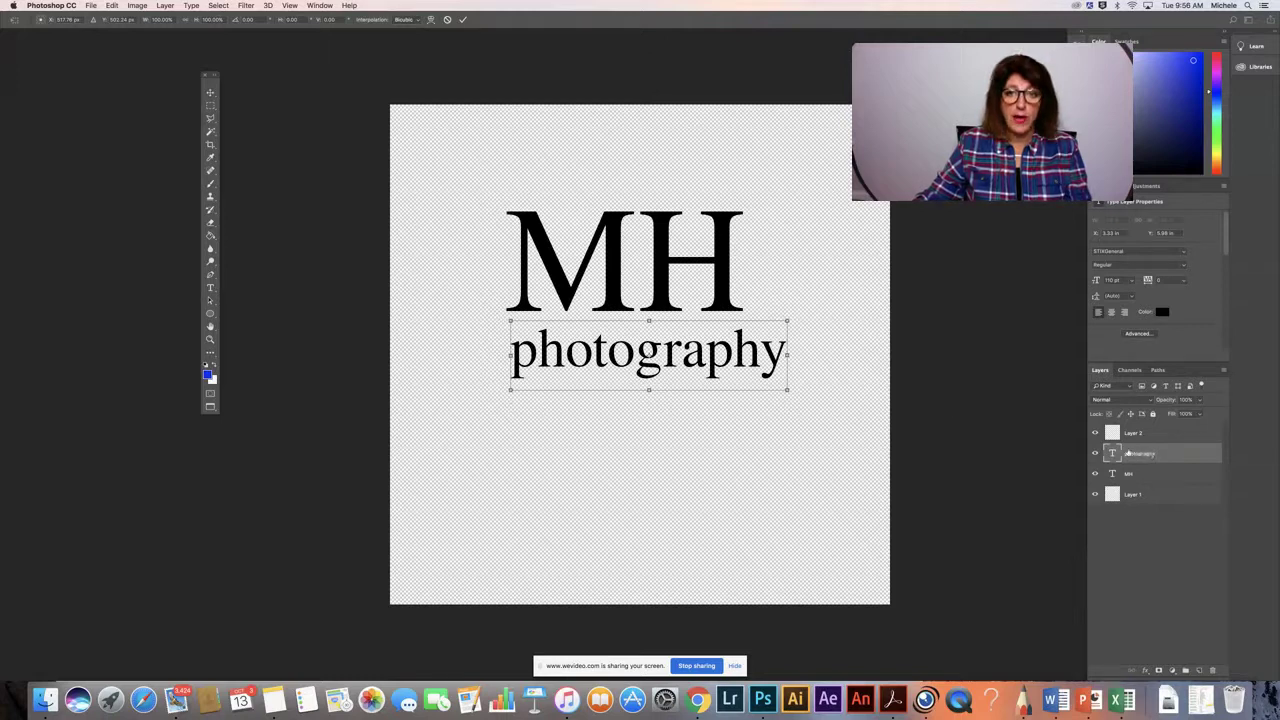
{"action": "left_click_drag", "start_coordinate": [787, 322], "coordinate": [710, 336]}
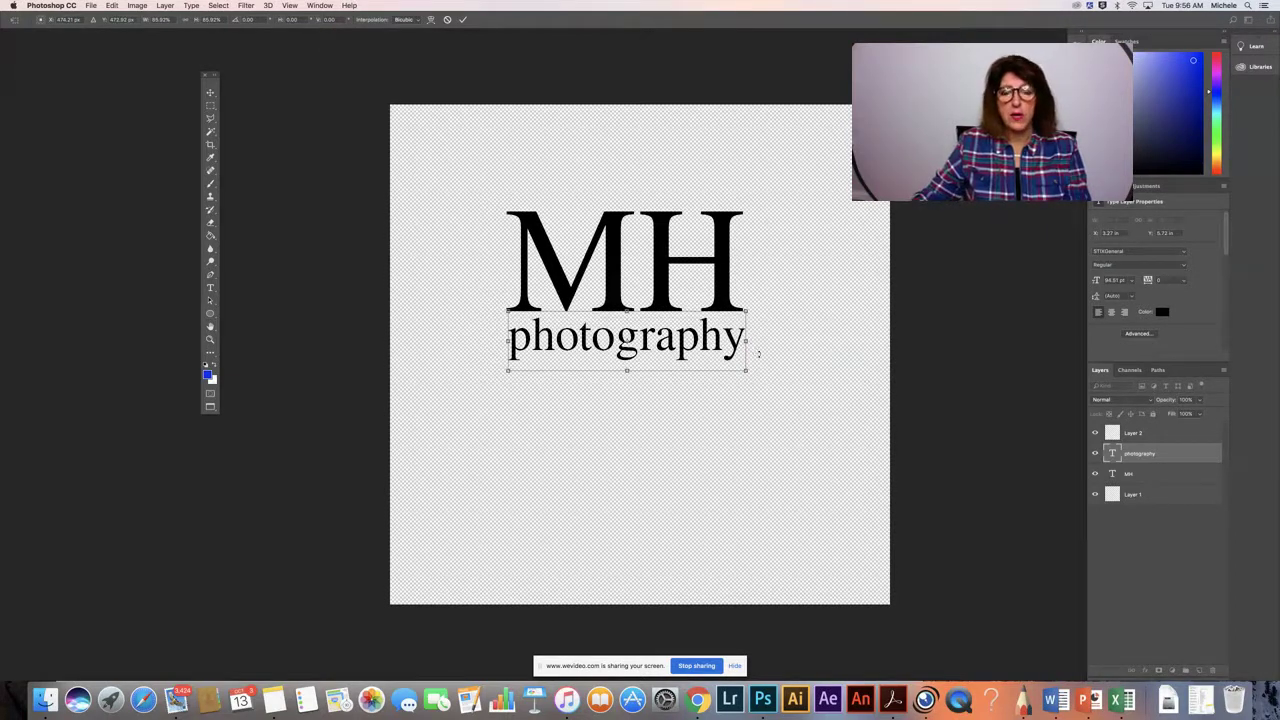
{"action": "key", "text": "Return"}
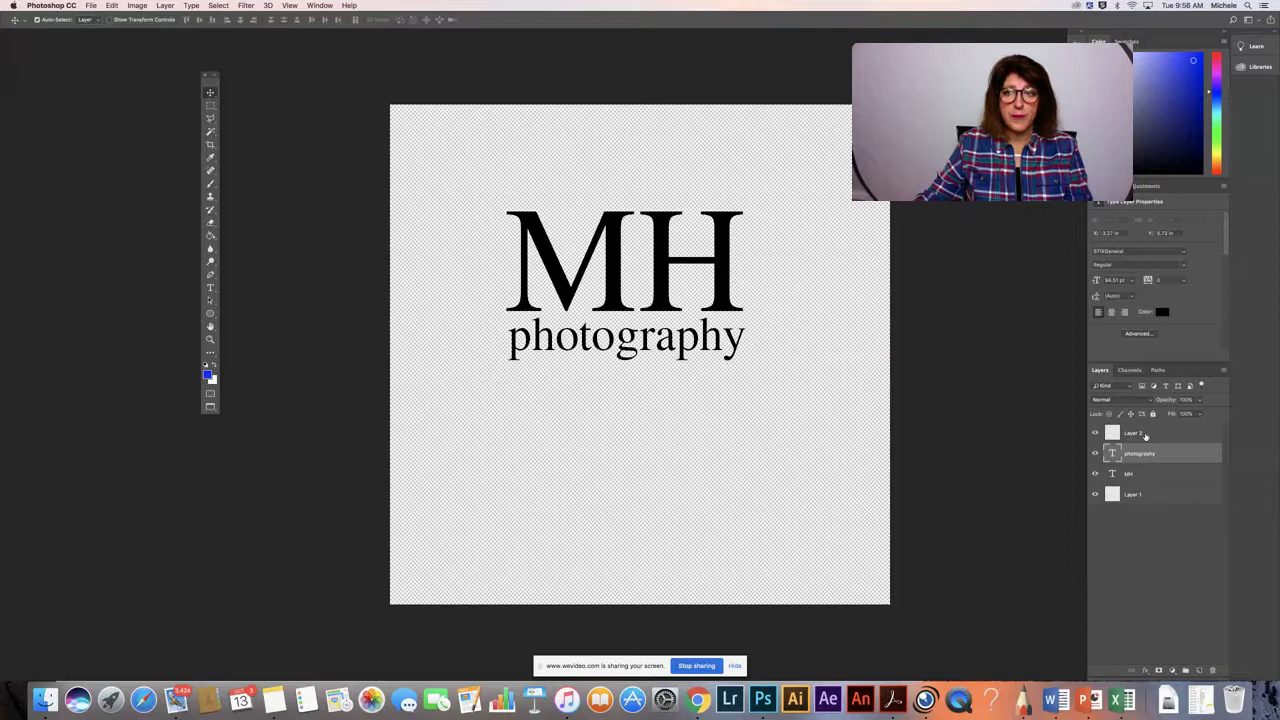
Step: Hide the empty top layer and move the photography and MH text layers together down to the canvas's horizontal centre
{"action": "left_click", "coordinate": [1146, 436]}
{"action": "left_click", "coordinate": [1094, 436]}
{"action": "left_click", "coordinate": [1157, 457]}
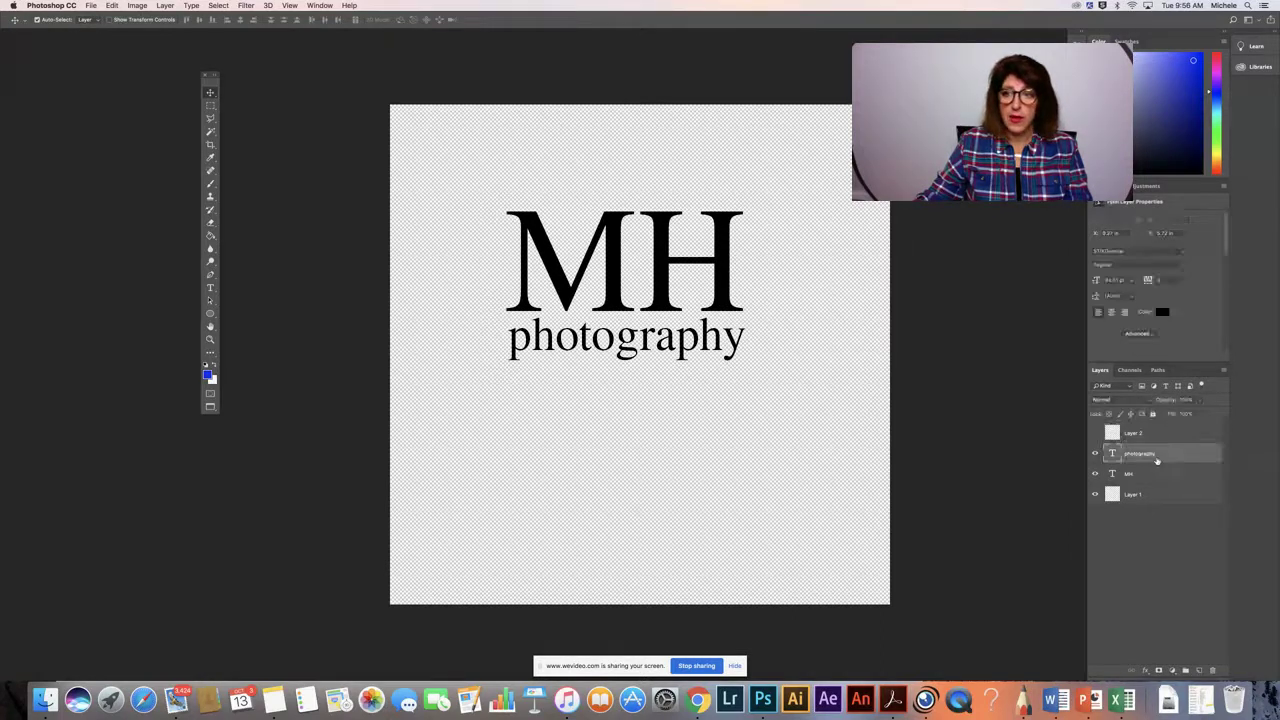
{"action": "left_click", "coordinate": [1156, 472], "text": "shift"}
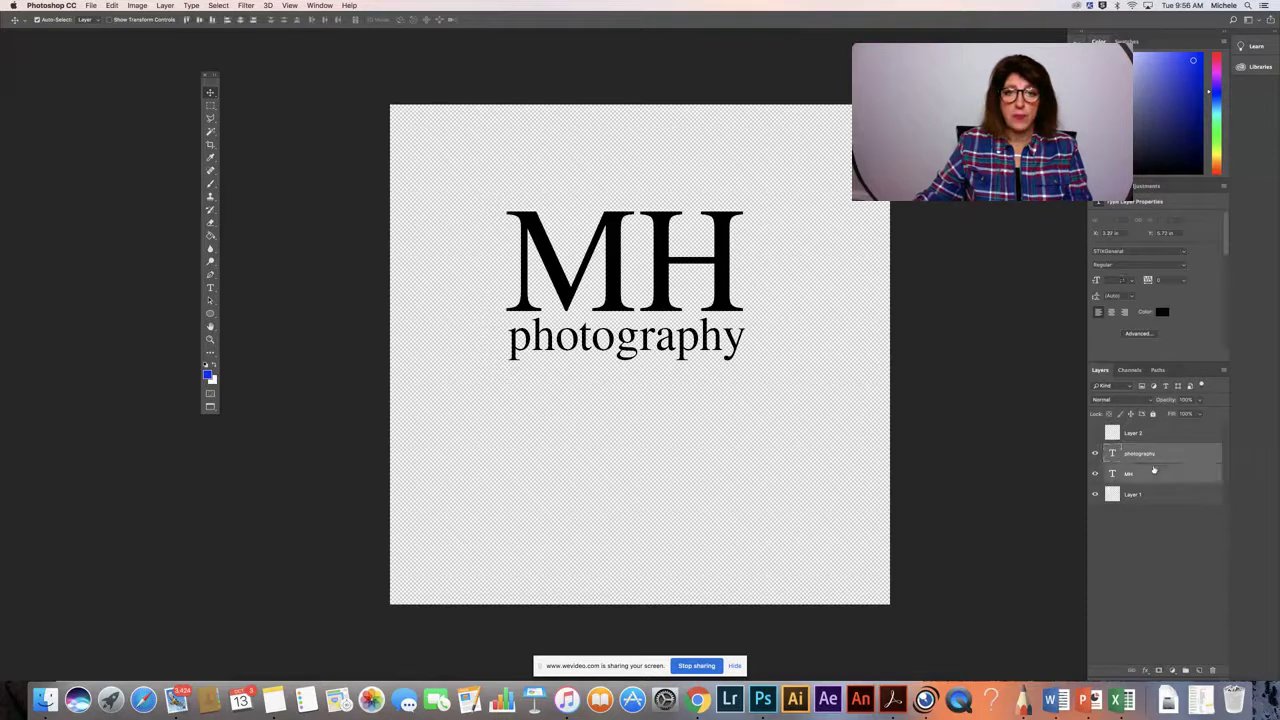
{"action": "left_click_drag", "start_coordinate": [655, 300], "coordinate": [677, 344]}
Step: Scale both text layers together to about 163% with Free Transform and move them up on the canvas
{"action": "key", "text": "super+t"}
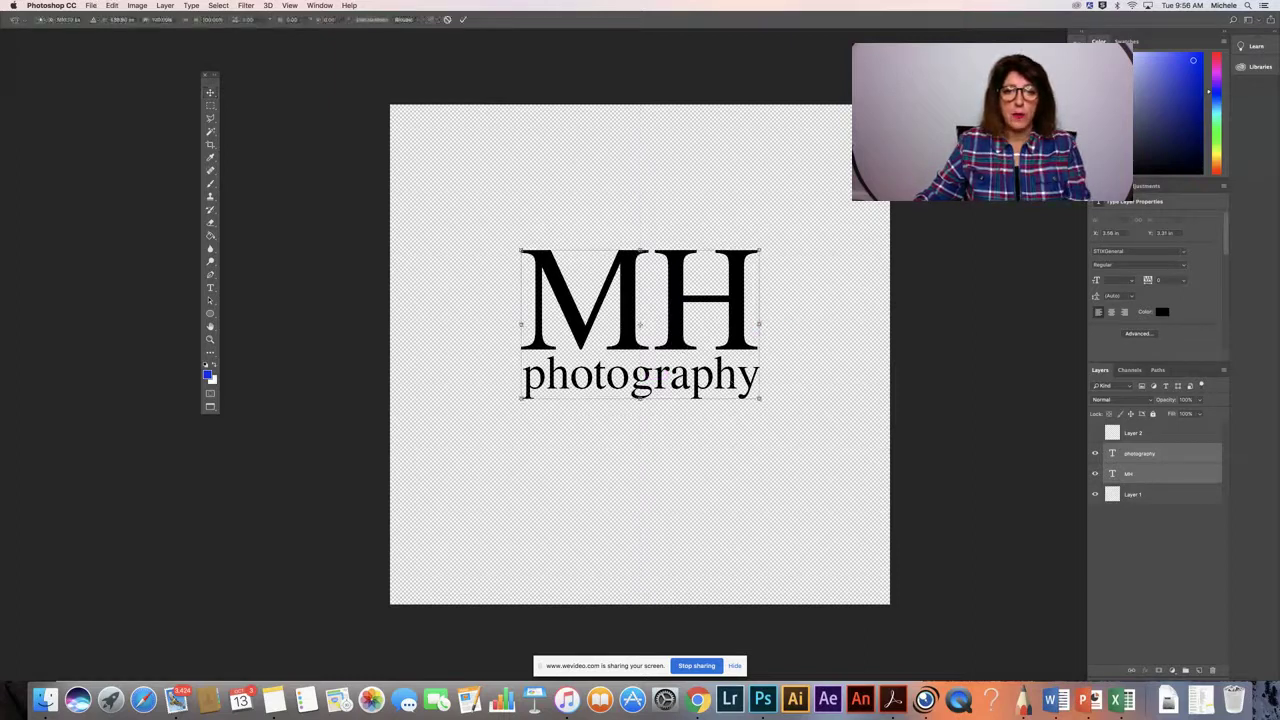
{"action": "left_click_drag", "start_coordinate": [762, 401], "coordinate": [823, 439]}
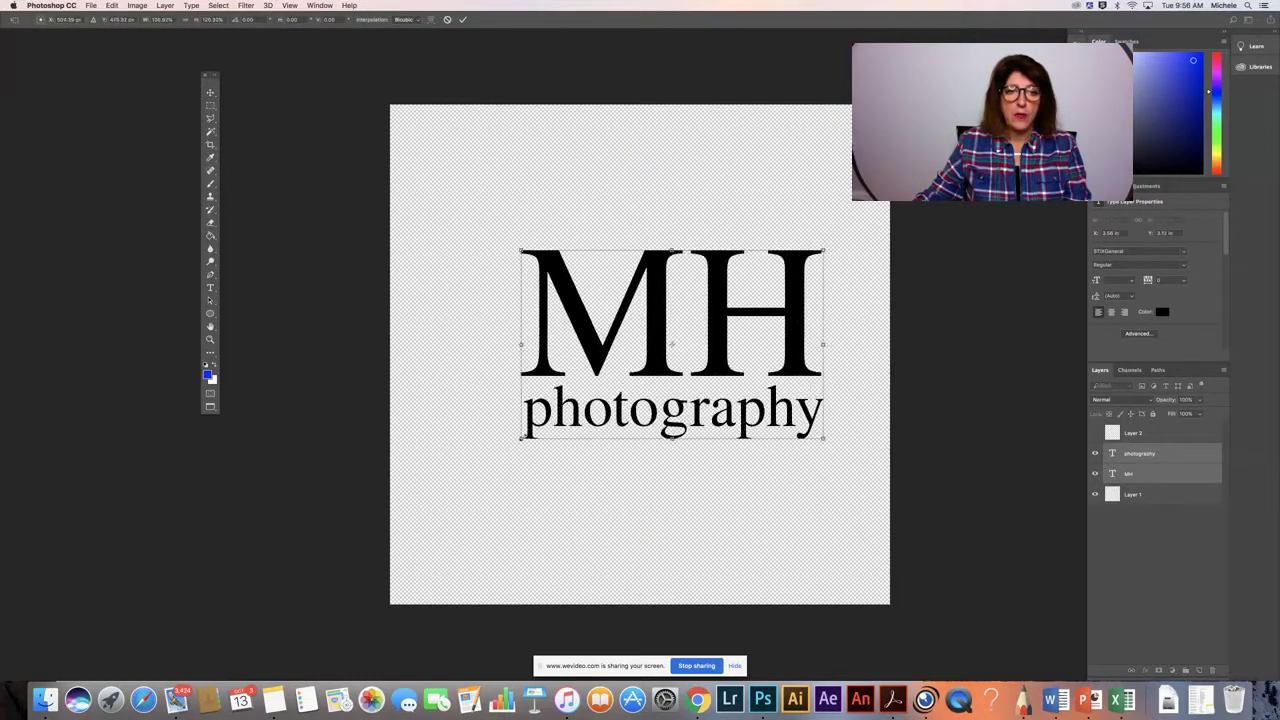
{"action": "left_click_drag", "start_coordinate": [519, 440], "coordinate": [435, 492]}
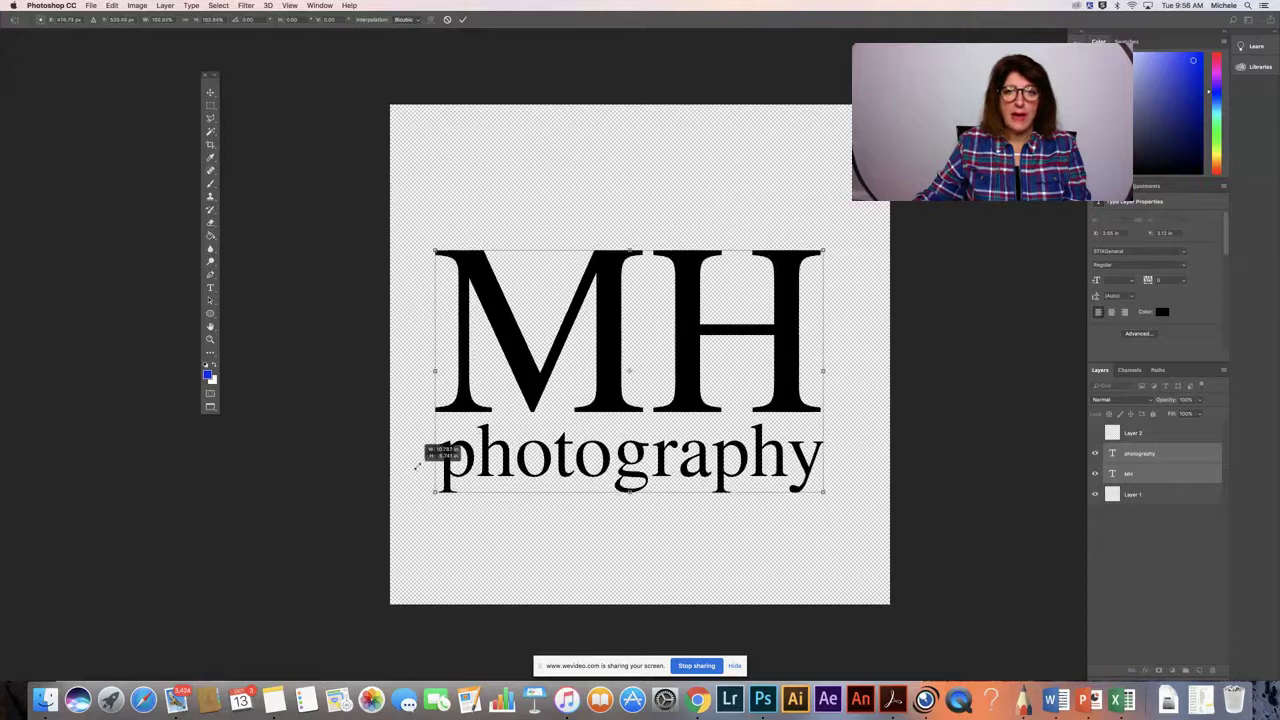
{"action": "left_click_drag", "start_coordinate": [584, 380], "coordinate": [586, 342]}
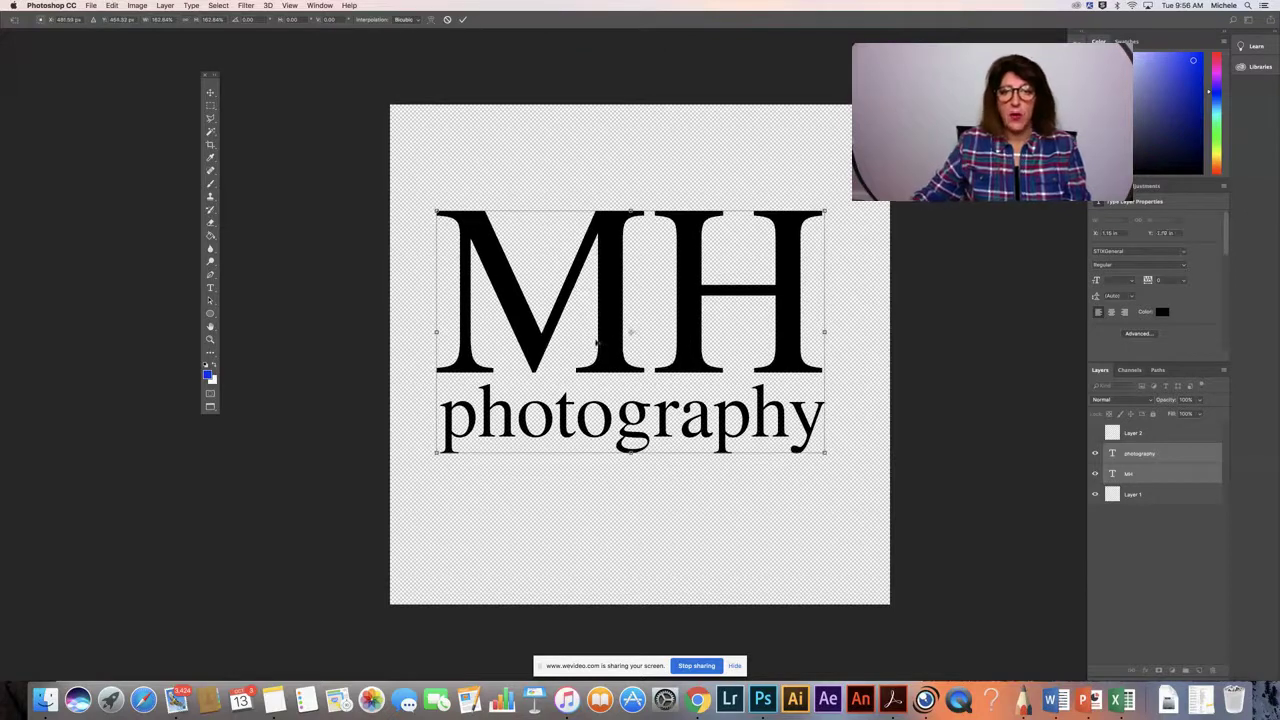
{"action": "key", "text": "Return"}
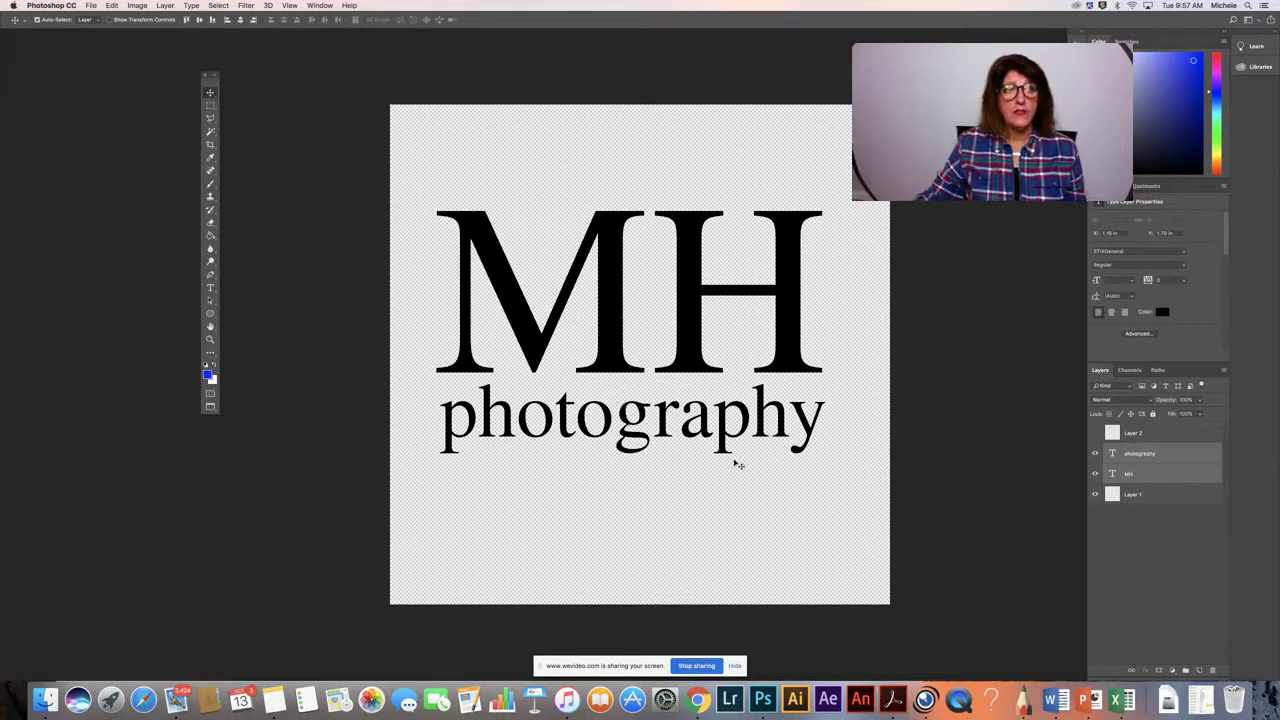
Step: Define the MH photography artwork as a brush preset named MH Photo Logo
{"action": "left_click", "coordinate": [90, 6]}
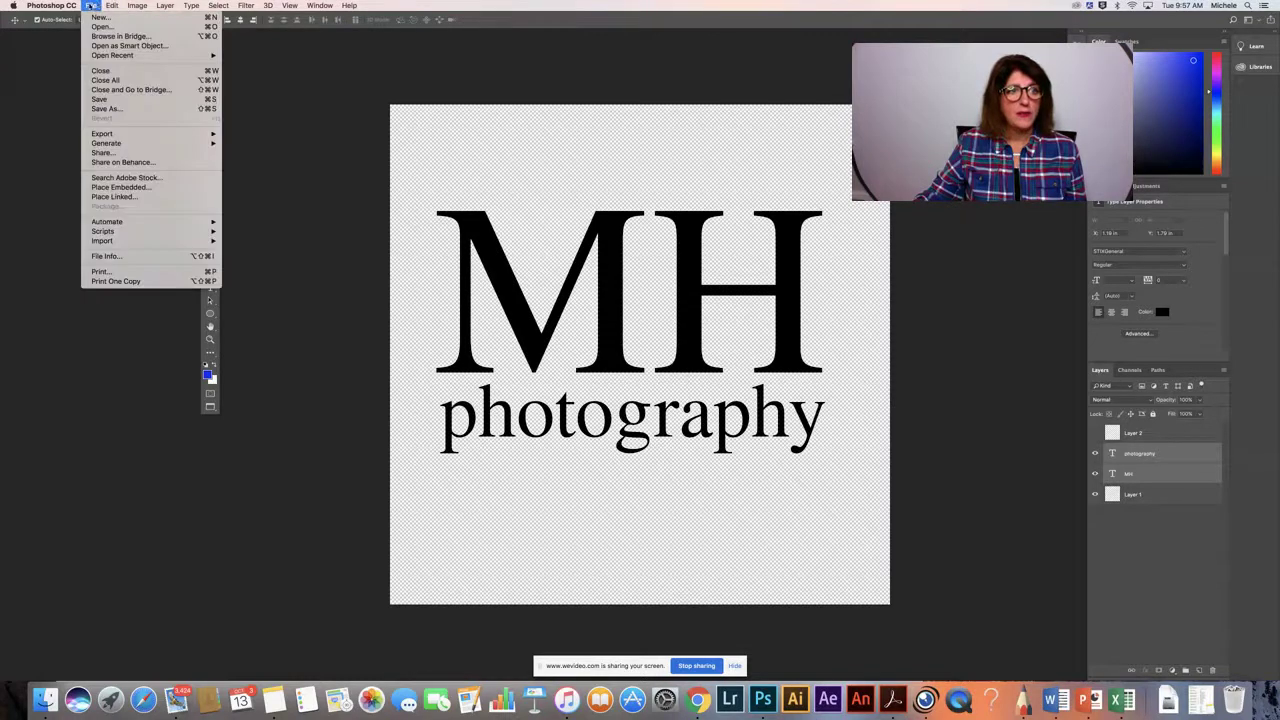
{"action": "mouse_move", "coordinate": [107, 5]}
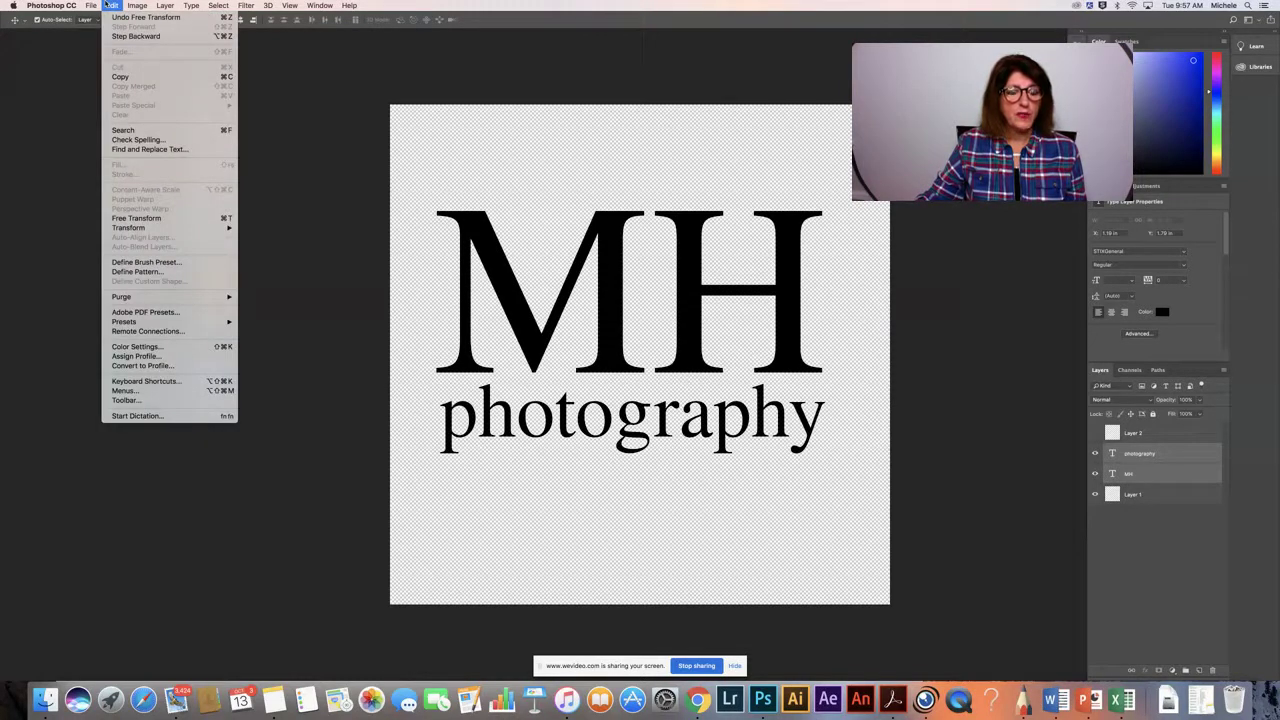
{"action": "left_click", "coordinate": [168, 262]}
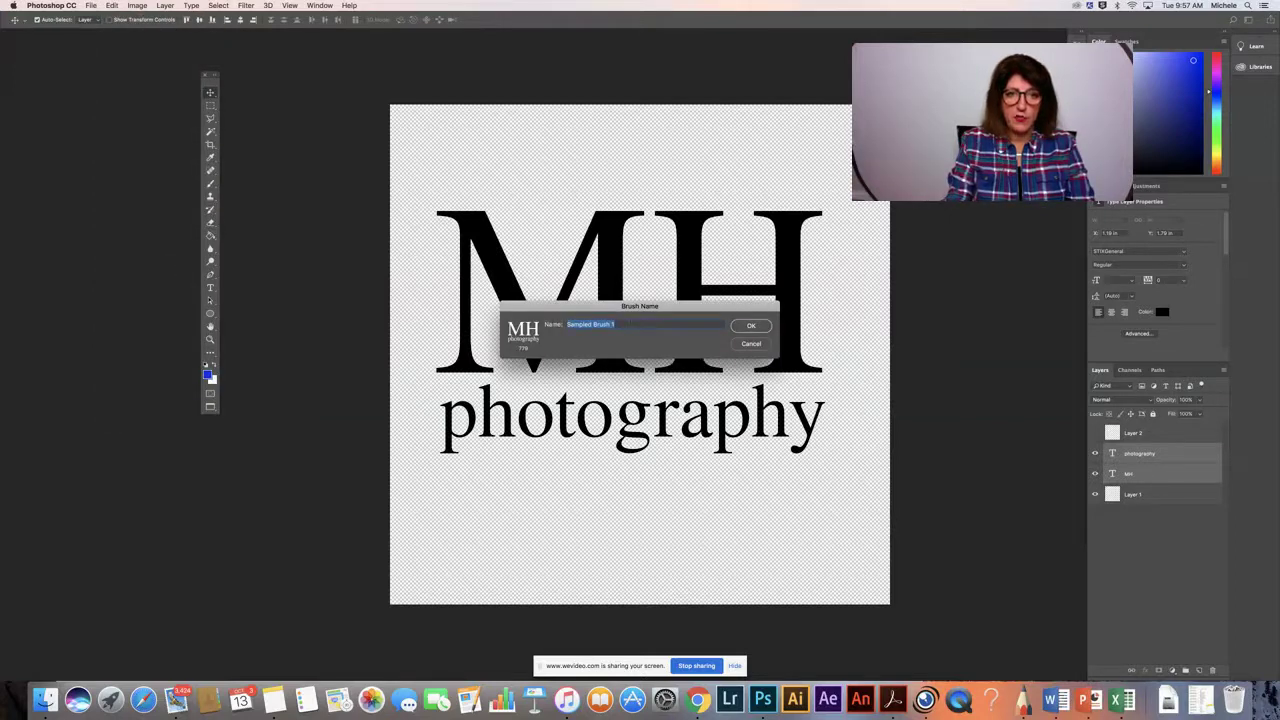
{"action": "type", "text": "MH Photo Log"}
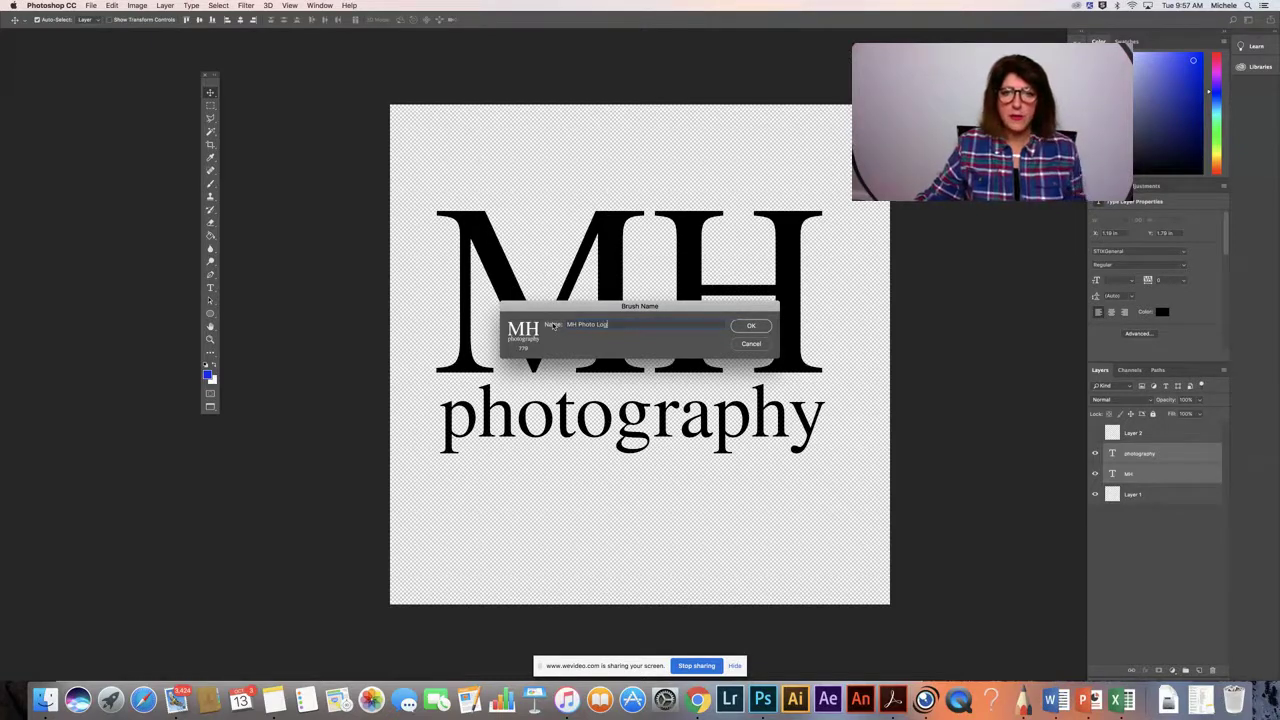
{"action": "left_click", "coordinate": [751, 326]}
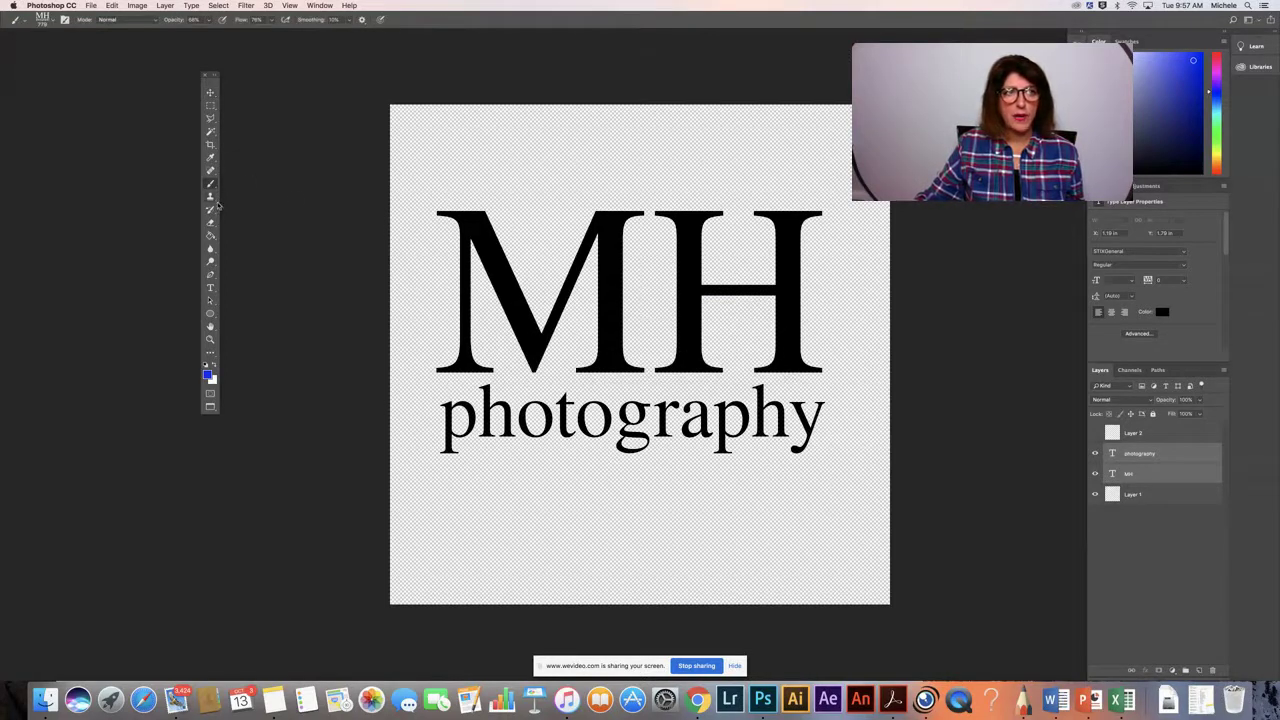
Step: Check the MH Photo Logo brush in the list of brush presets
{"action": "left_click", "coordinate": [54, 21]}
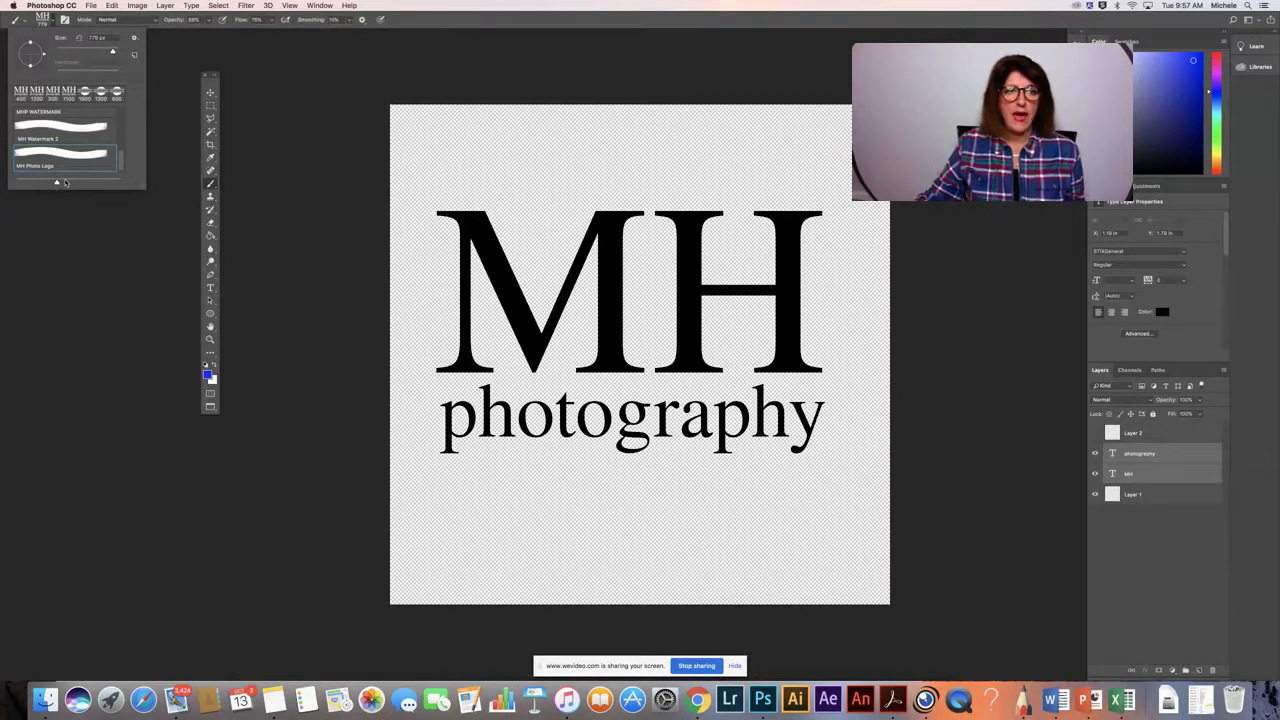
{"action": "left_click", "coordinate": [267, 194]}
{"action": "key", "text": "Return"}
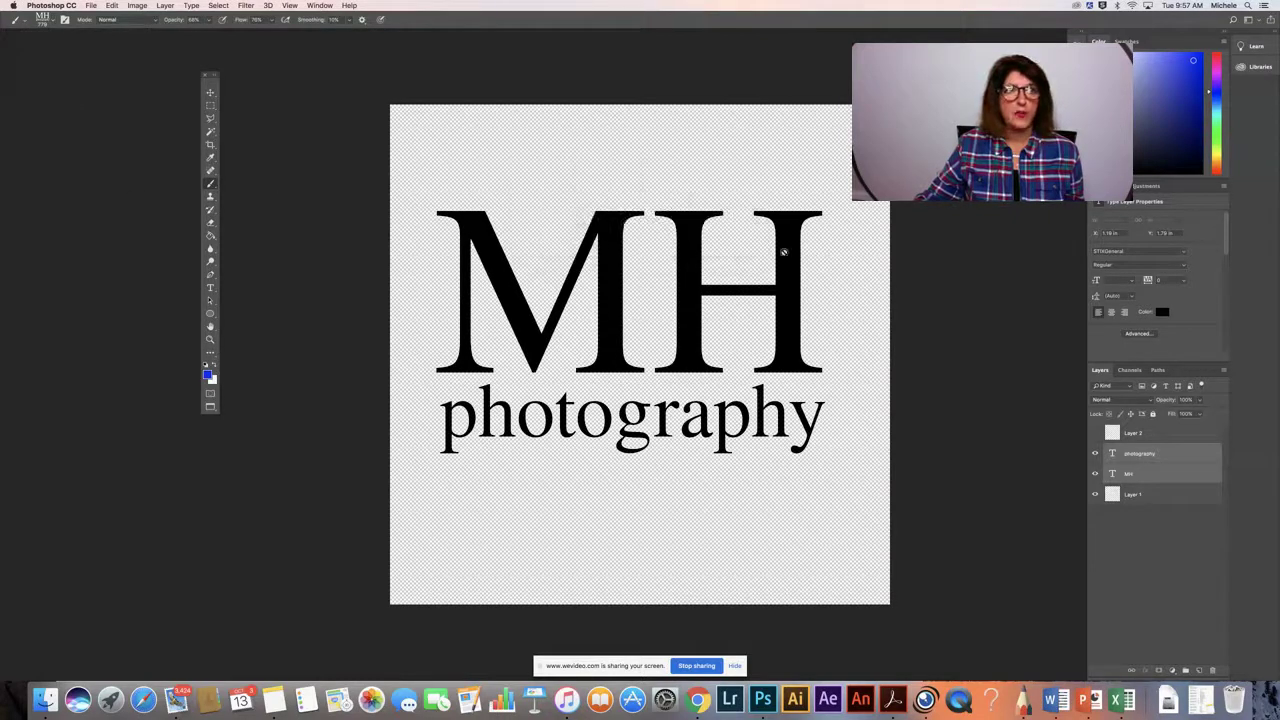
Step: Create a new Letter document of 8.5 x 11 inches at 300 pixels/inch with a white background
{"action": "left_click", "coordinate": [90, 5]}
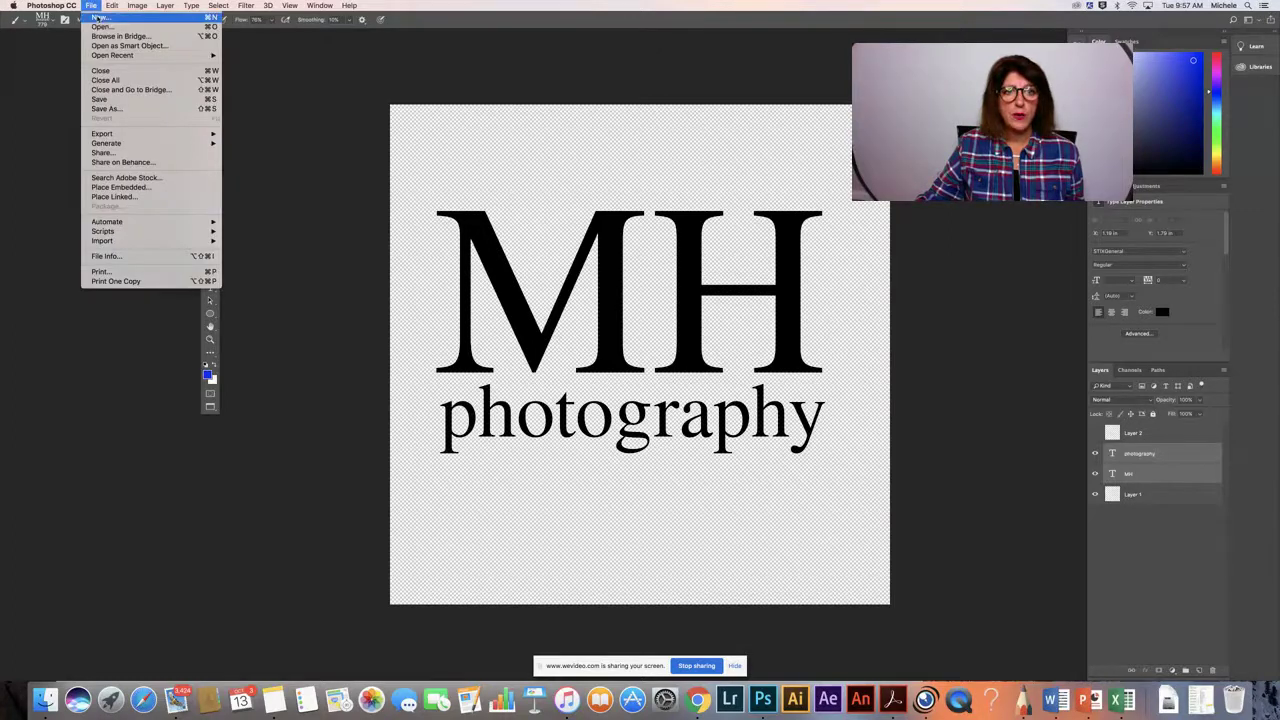
{"action": "left_click", "coordinate": [105, 21]}
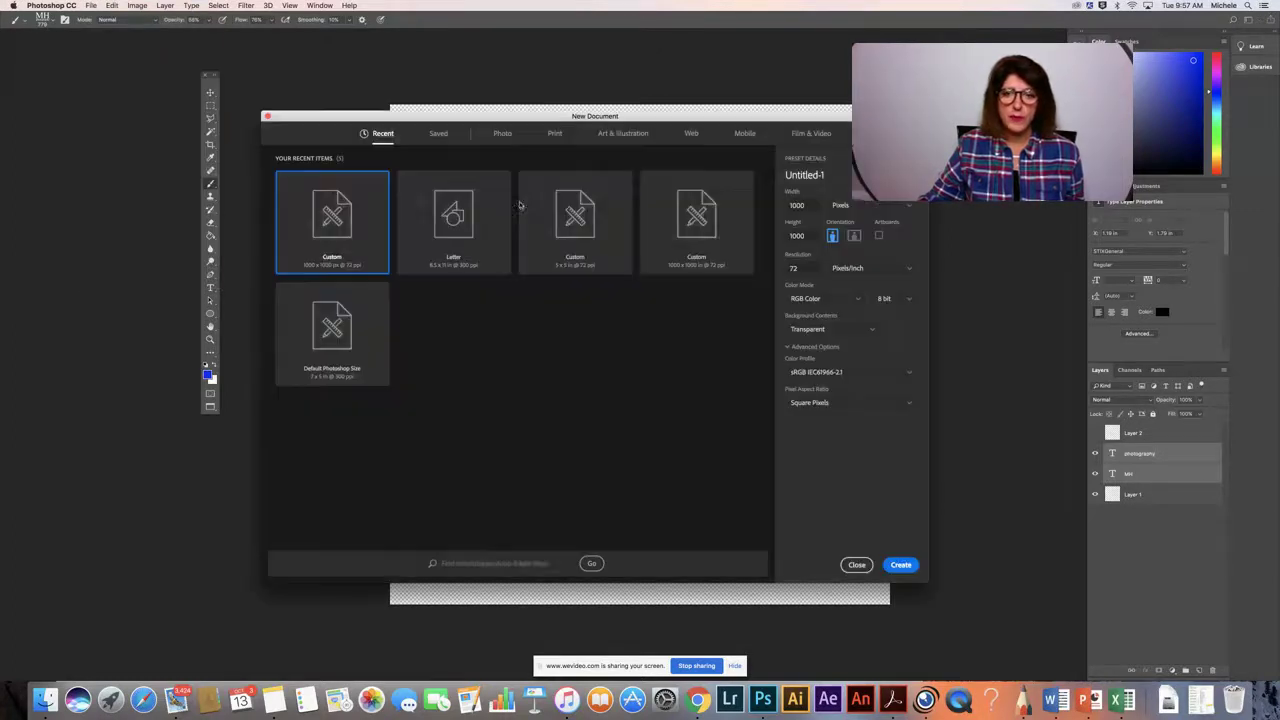
{"action": "left_click", "coordinate": [448, 210]}
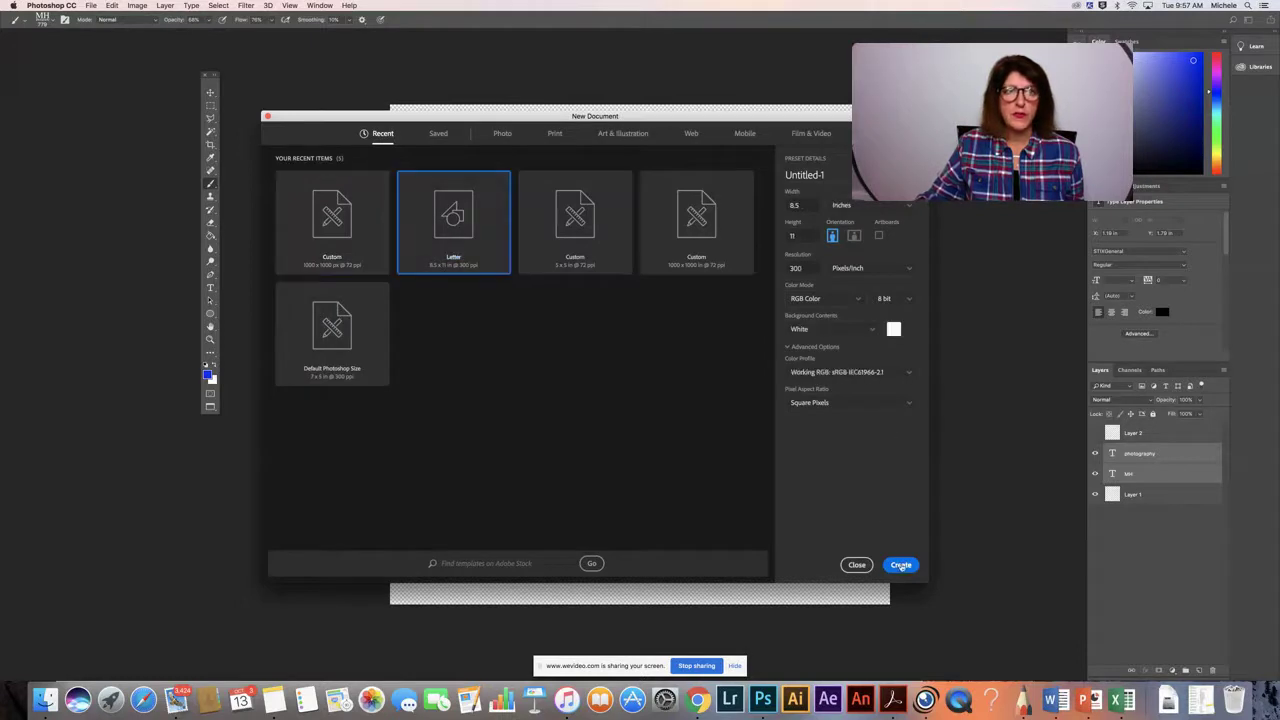
{"action": "left_click", "coordinate": [901, 565]}
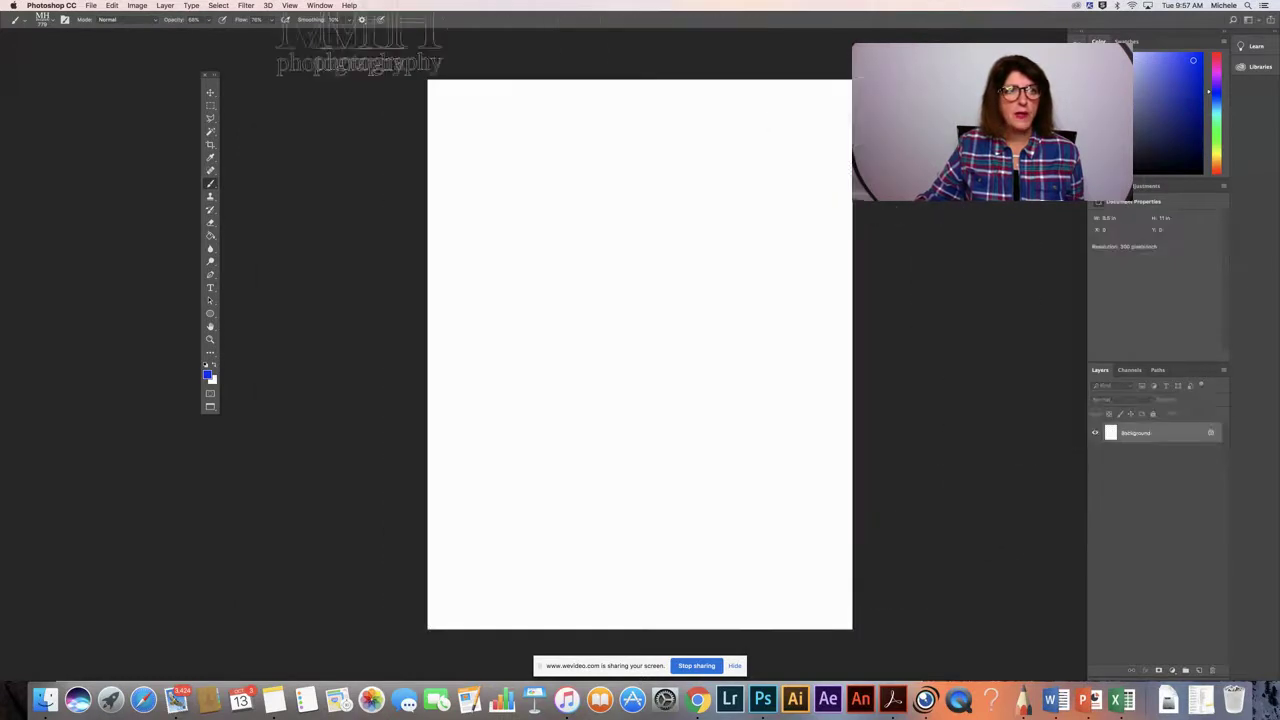
Step: Stamp the logo in blue near the page's centre on a new layer with the MH Photo Logo brush
{"action": "left_click", "coordinate": [55, 22]}
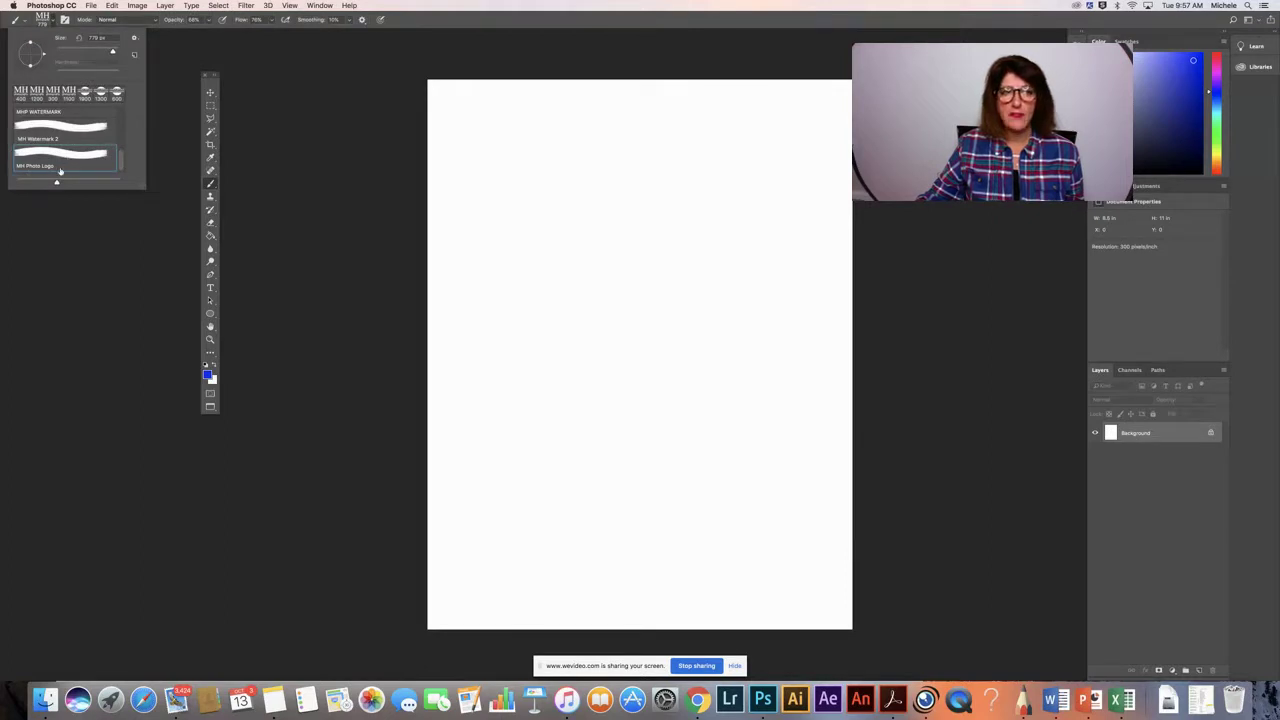
{"action": "left_click", "coordinate": [211, 185]}
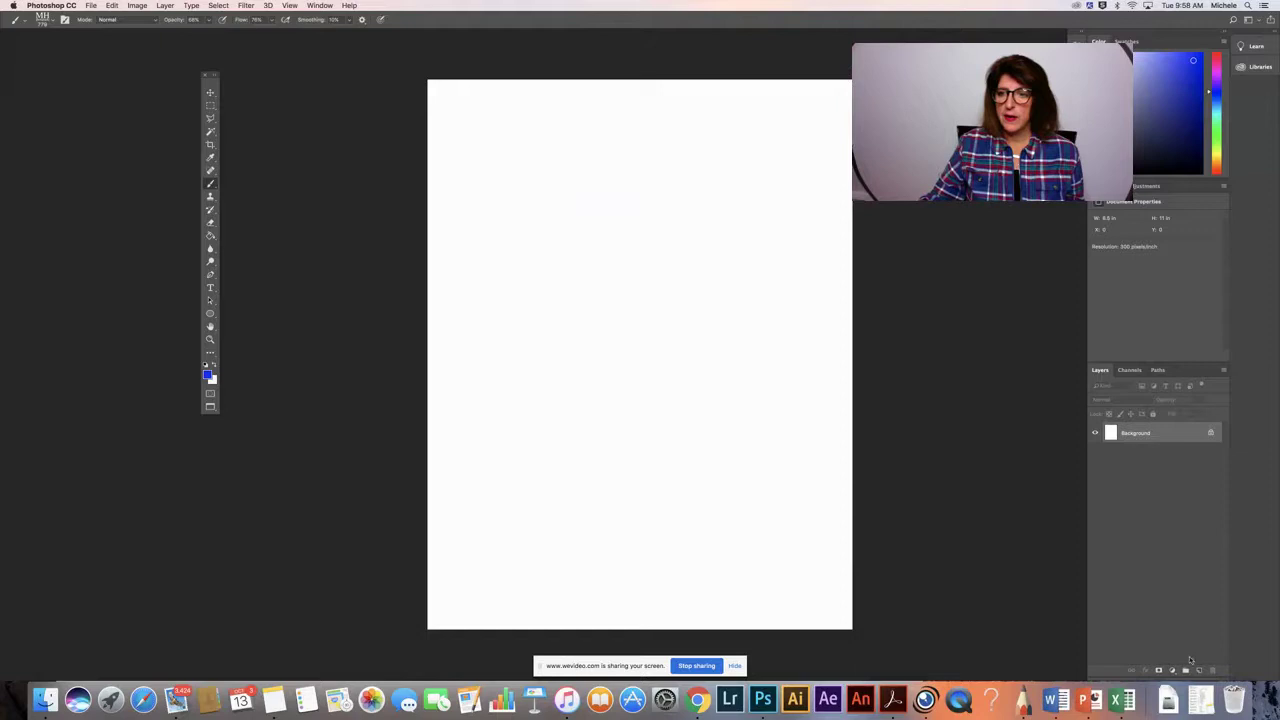
{"action": "left_click", "coordinate": [1199, 670]}
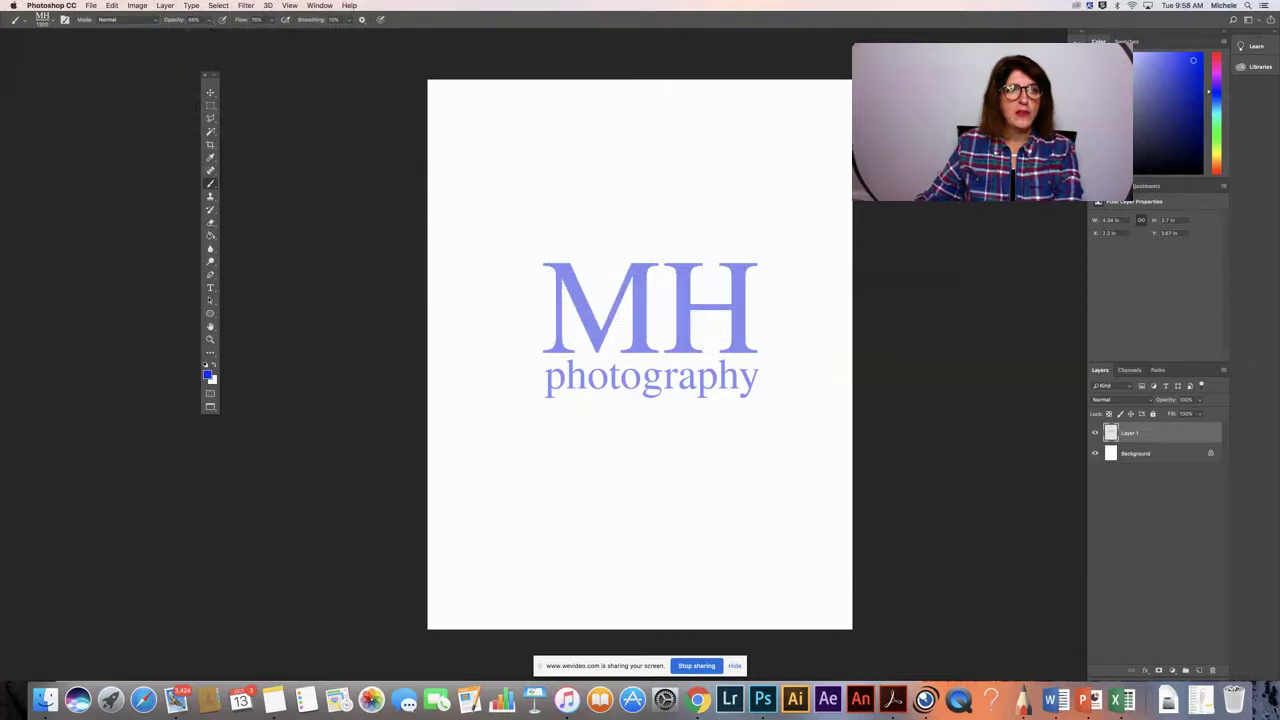
Step: Set the brush opacity and flow to 100% and the foreground colour to red ee193c
{"action": "left_click_drag", "start_coordinate": [207, 22], "coordinate": [281, 31]}
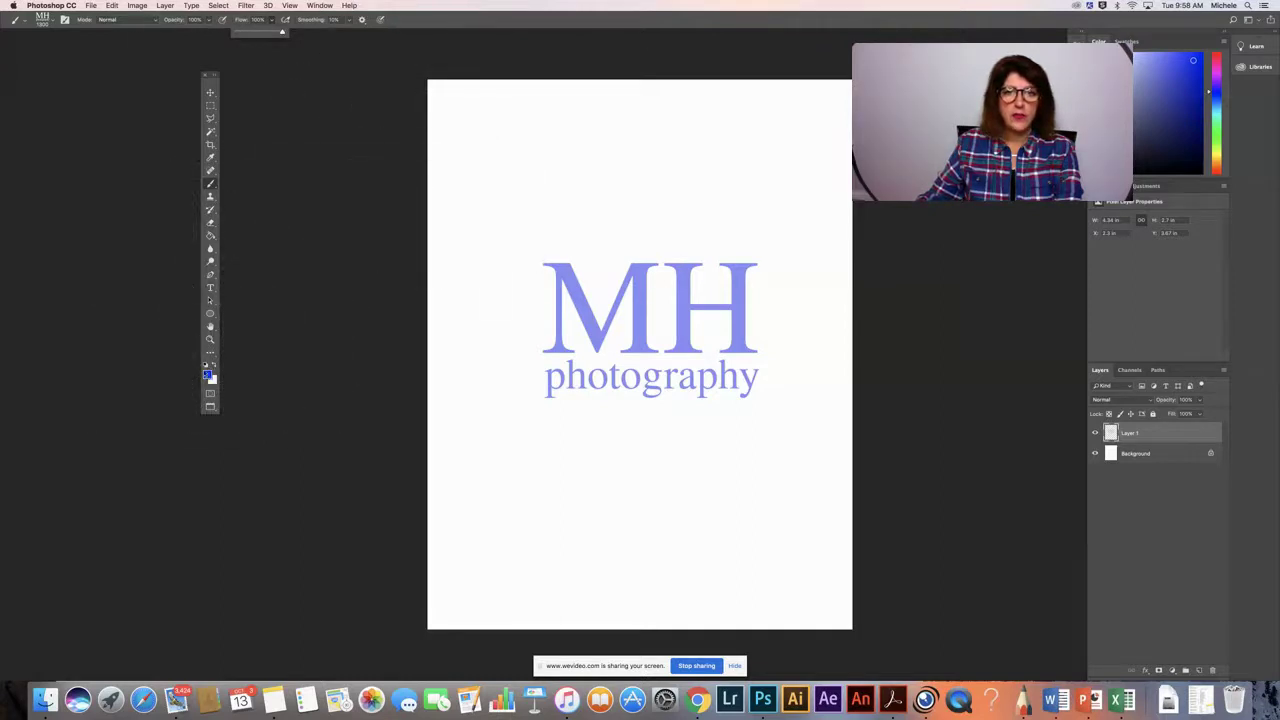
{"action": "left_click", "coordinate": [208, 374]}
{"action": "type", "text": "ee193c"}
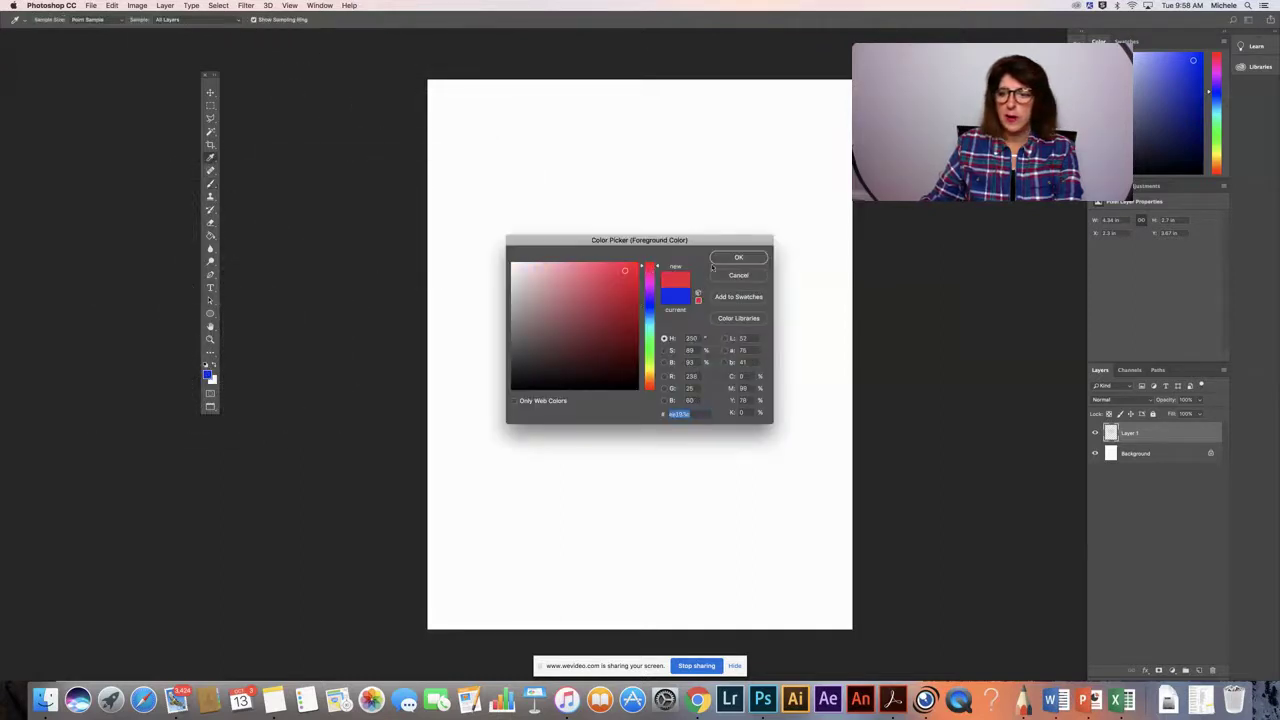
{"action": "left_click", "coordinate": [737, 258]}
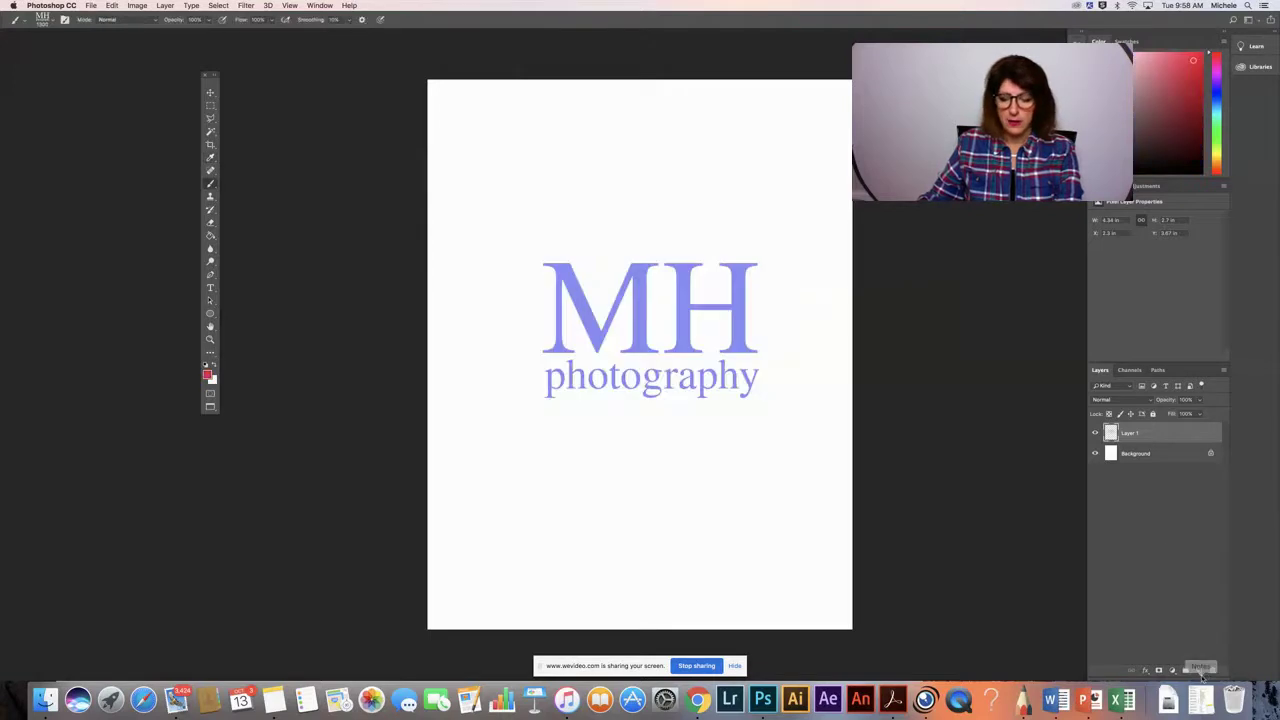
Step: Add a new layer and stamp a larger red logo across the upper part of the page
{"action": "left_click", "coordinate": [1200, 670]}
{"action": "key", "text": "bracketright"}
{"action": "key", "text": "bracketright"}
{"action": "left_click", "coordinate": [598, 205]}
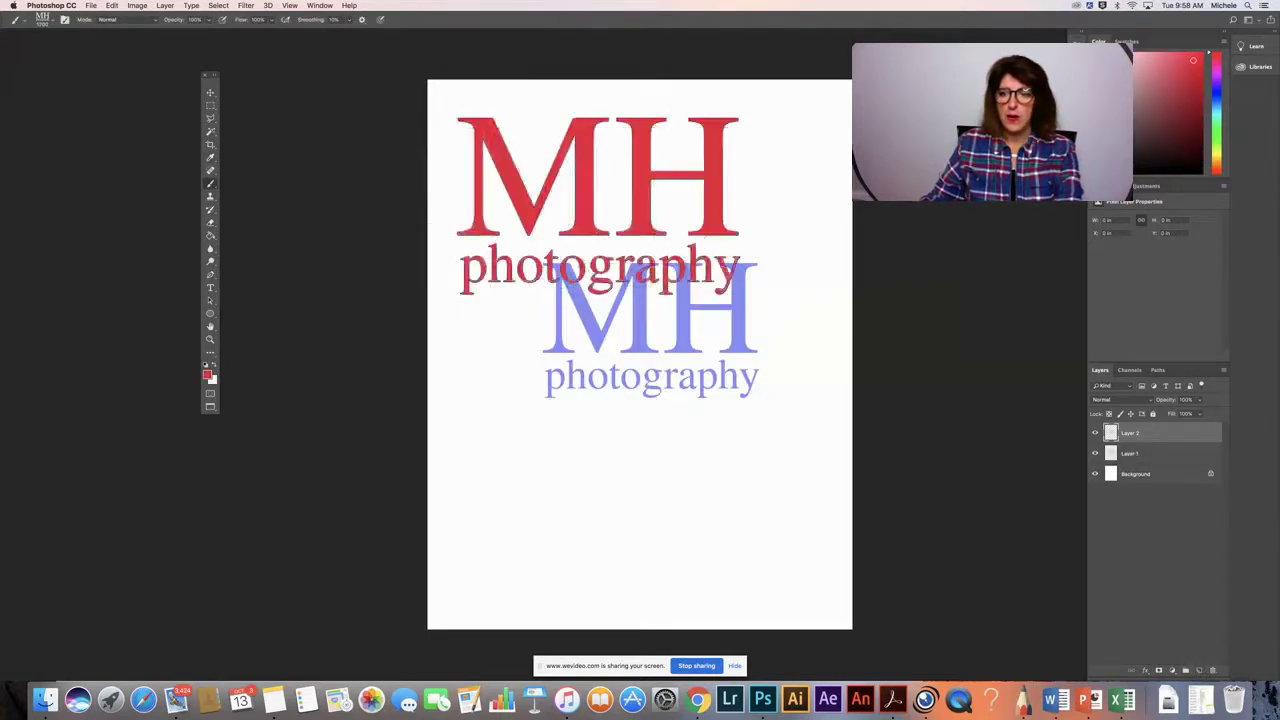
Step: Stamp a small orange logo on another new layer, near the page's right edge just below the blue logo
{"action": "left_click", "coordinate": [1199, 671]}
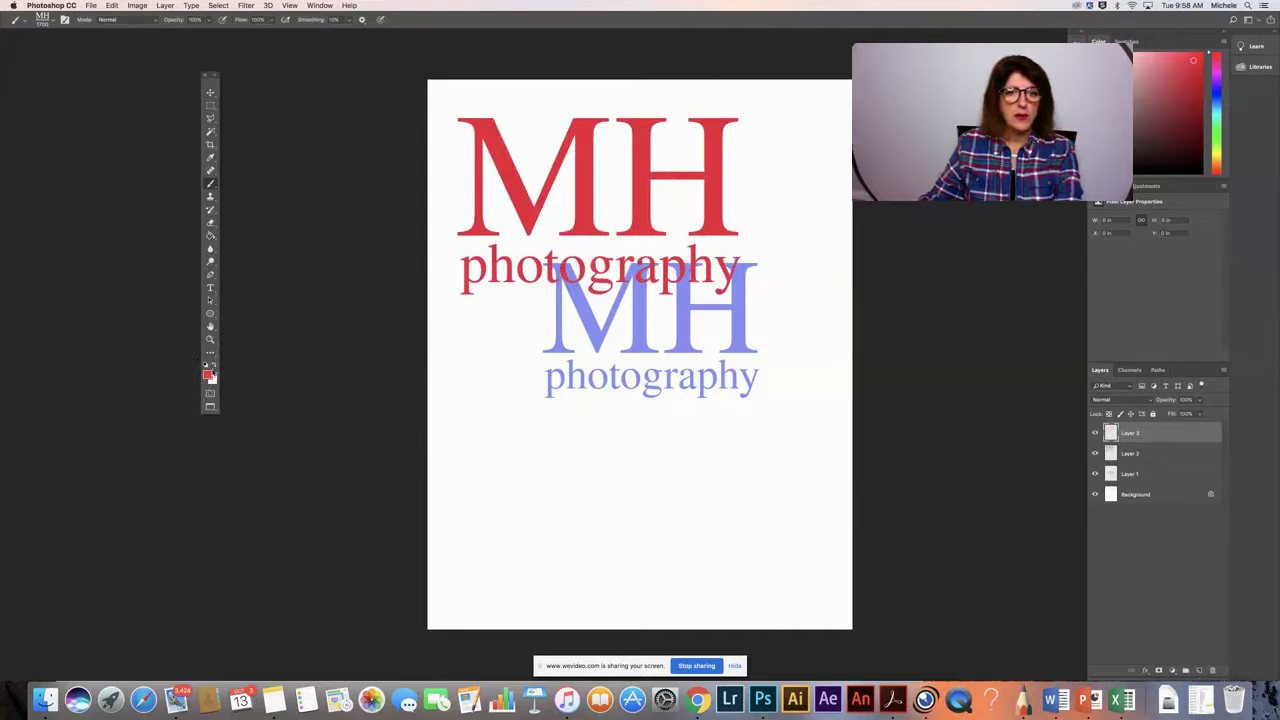
{"action": "left_click", "coordinate": [208, 374]}
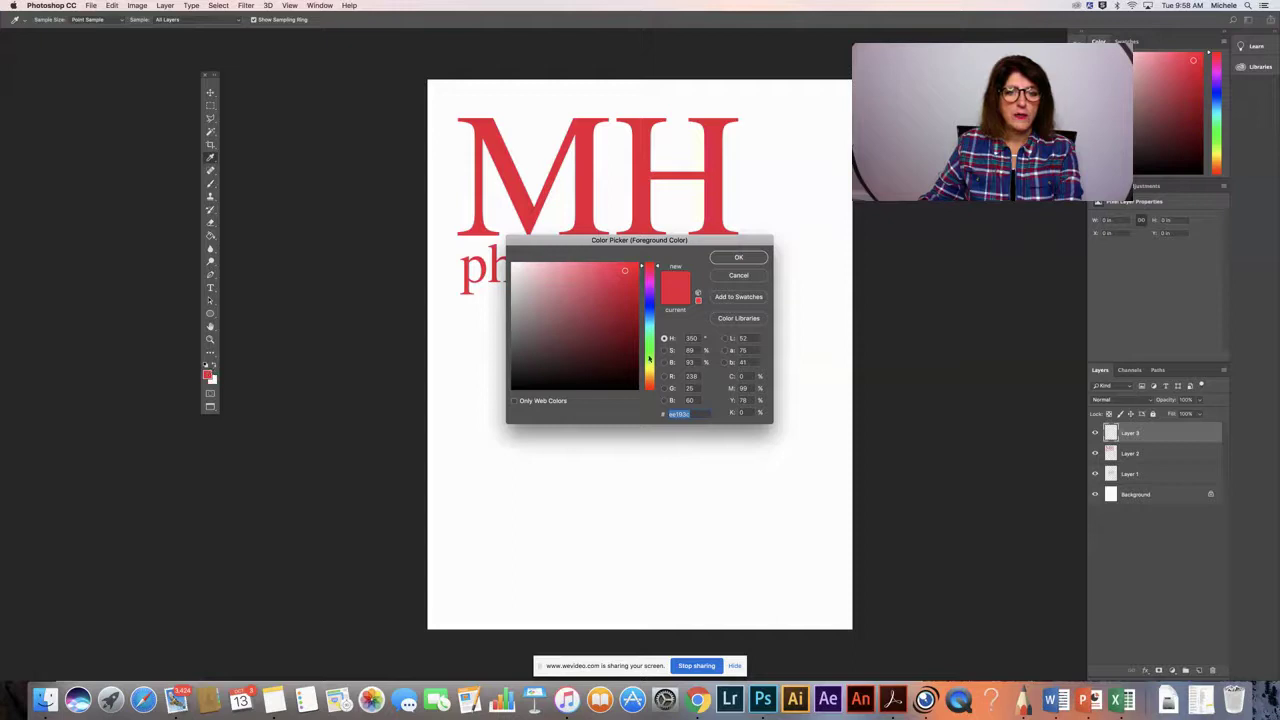
{"action": "left_click", "coordinate": [650, 382]}
{"action": "left_click", "coordinate": [738, 257]}
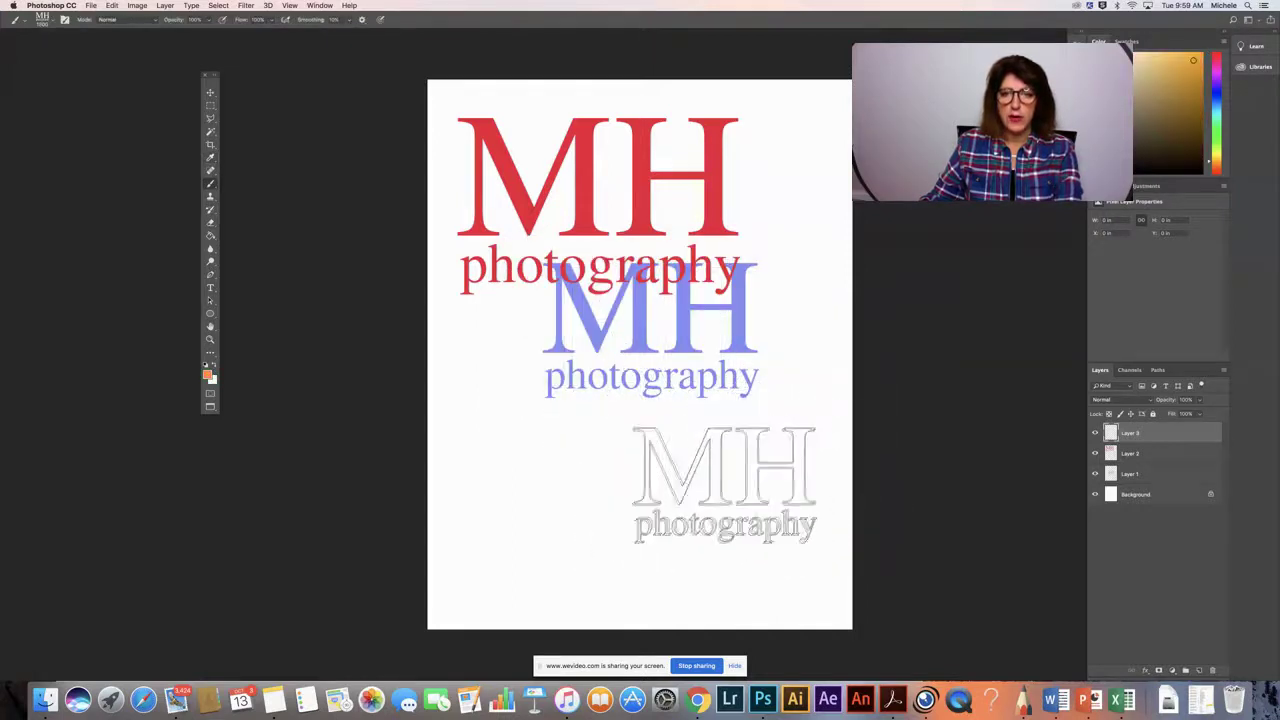
{"action": "left_click", "coordinate": [782, 440]}
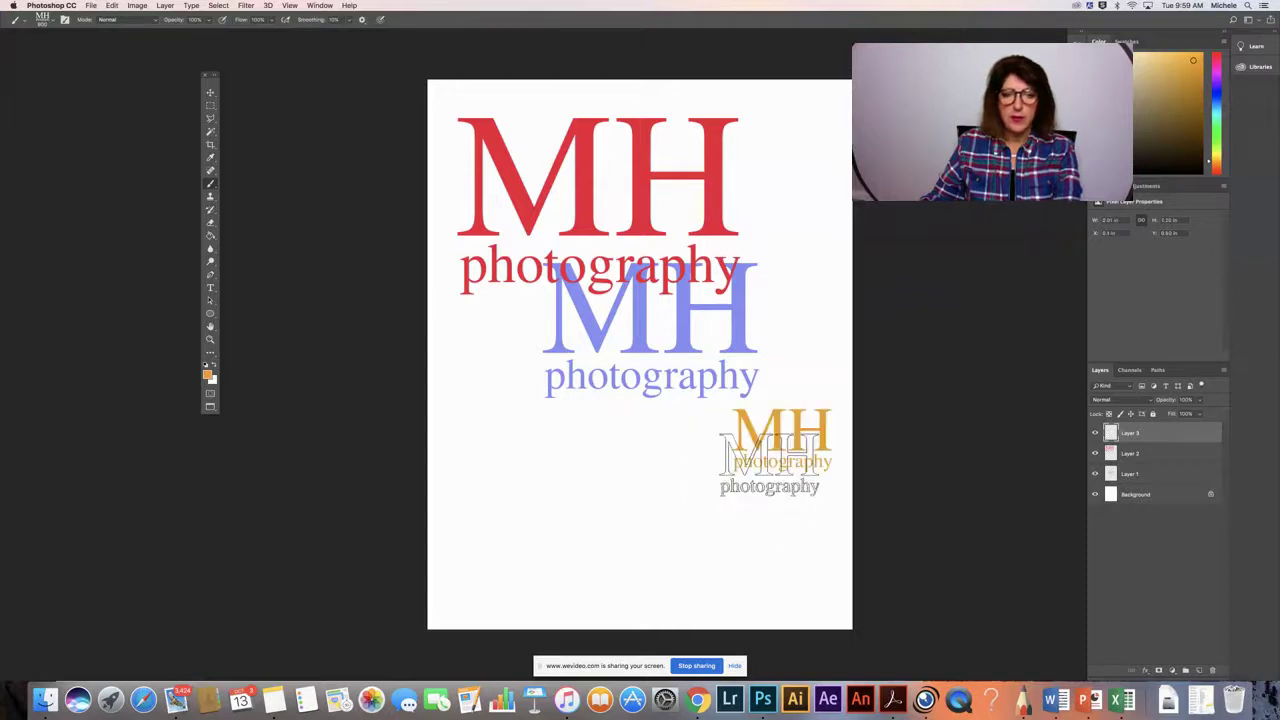
Step: Stamp two larger orange logos on the same layer, one at the page's lower left and the biggest across the middle
{"action": "key", "text": "bracketright"}
{"action": "key", "text": "bracketright"}
{"action": "key", "text": "bracketright"}
{"action": "key", "text": "bracketright"}
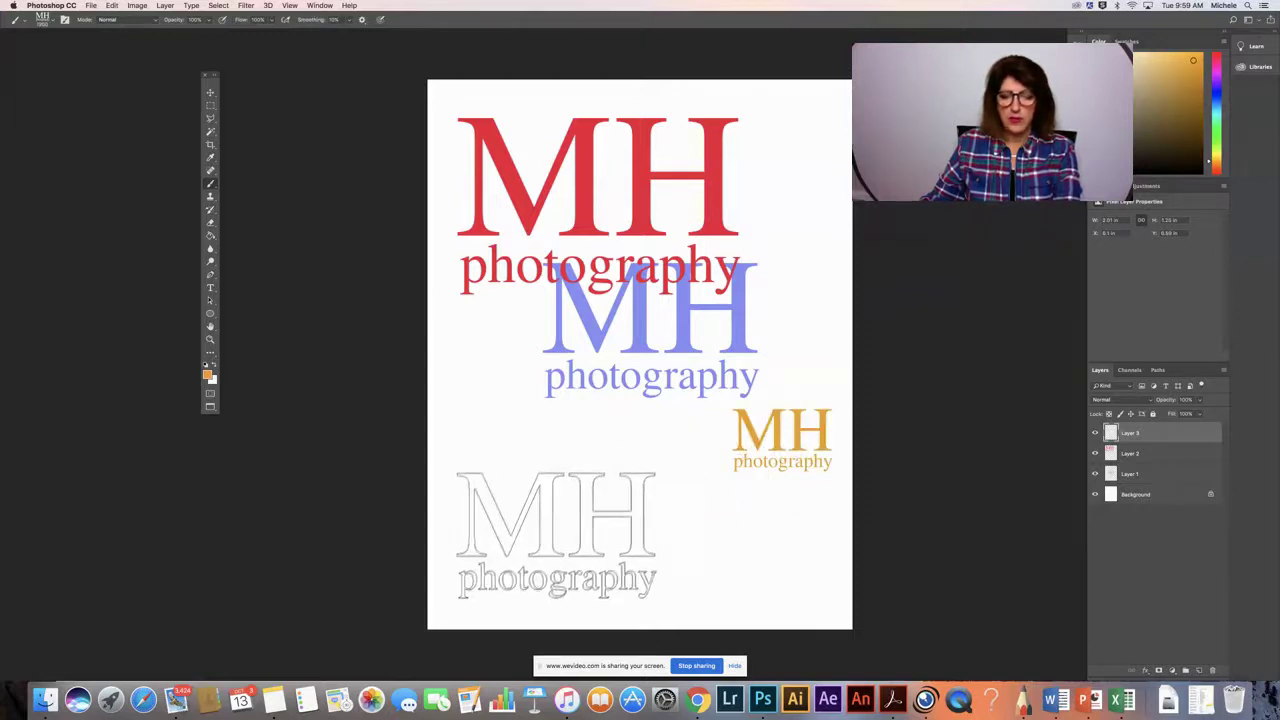
{"action": "left_click", "coordinate": [556, 536]}
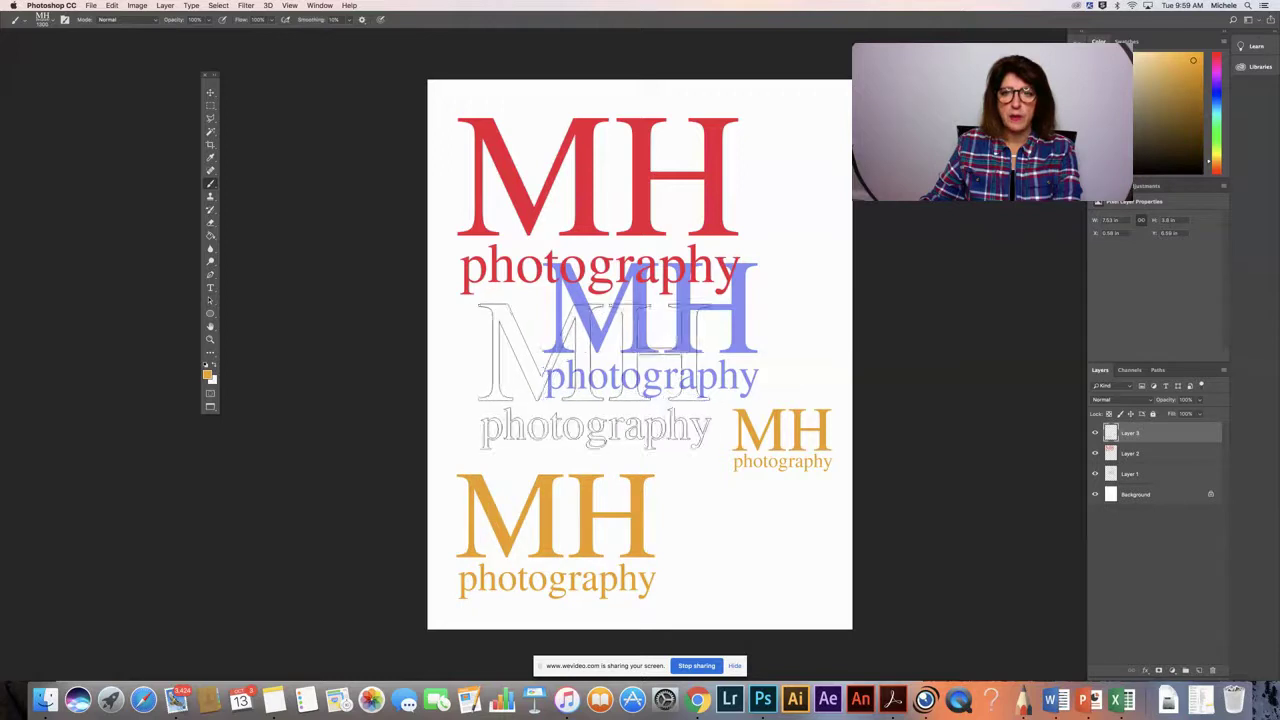
{"action": "key", "text": "bracketright"}
{"action": "key", "text": "bracketright"}
{"action": "left_click", "coordinate": [620, 380]}
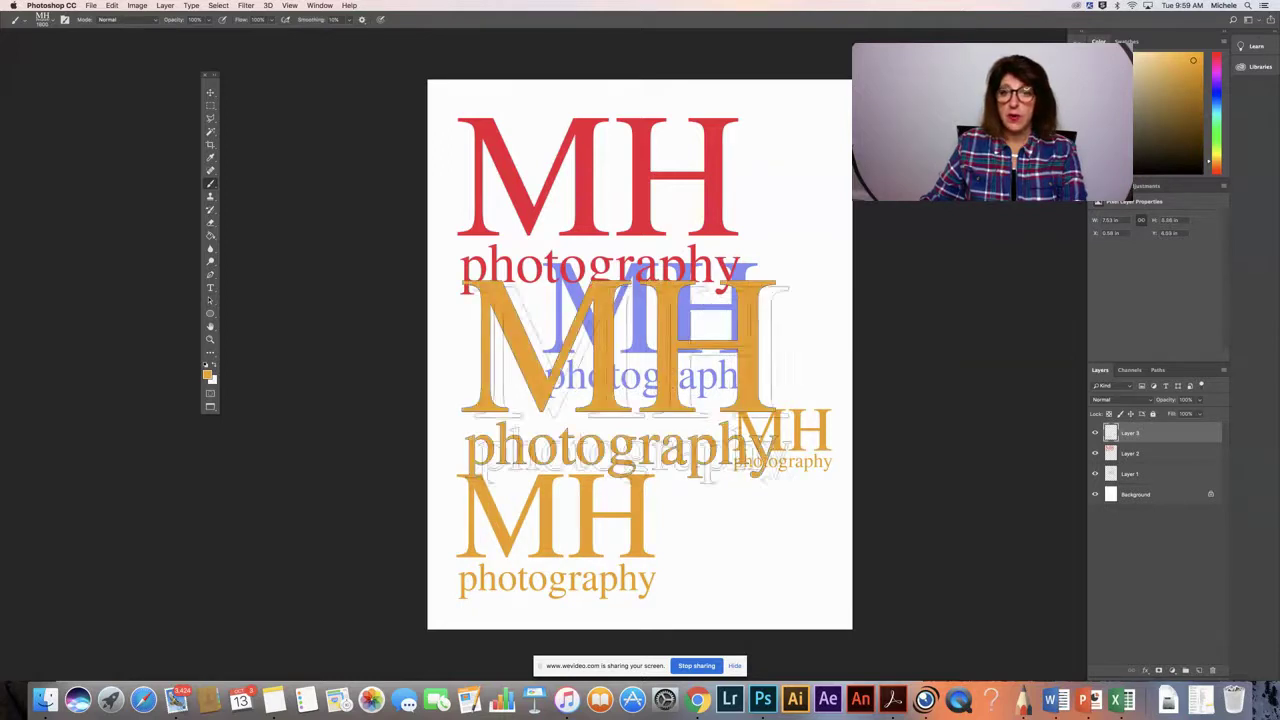
Step: Toggle the orange logo layer off and on to check it, and lower that layer's opacity to under 40%
{"action": "left_click", "coordinate": [1095, 433]}
{"action": "left_click", "coordinate": [1095, 433]}
{"action": "left_click", "coordinate": [1095, 433]}
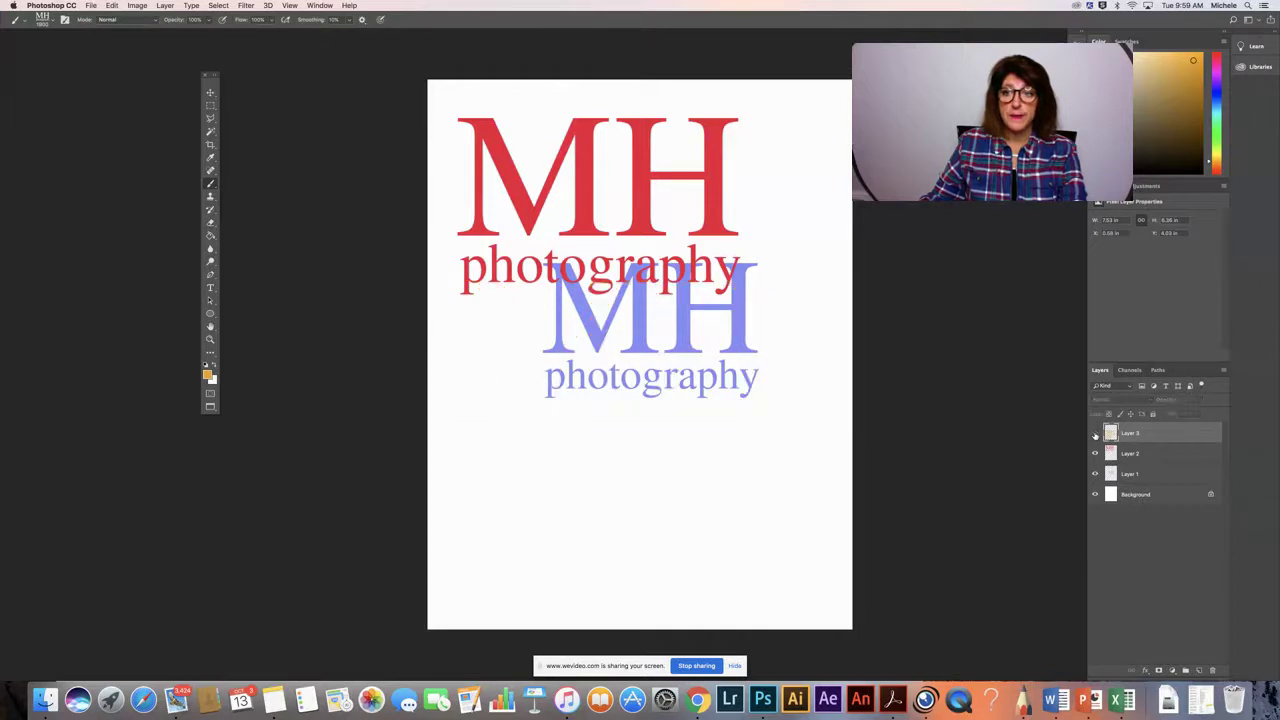
{"action": "left_click", "coordinate": [1095, 433]}
{"action": "left_click", "coordinate": [1095, 433]}
{"action": "left_click", "coordinate": [1095, 433]}
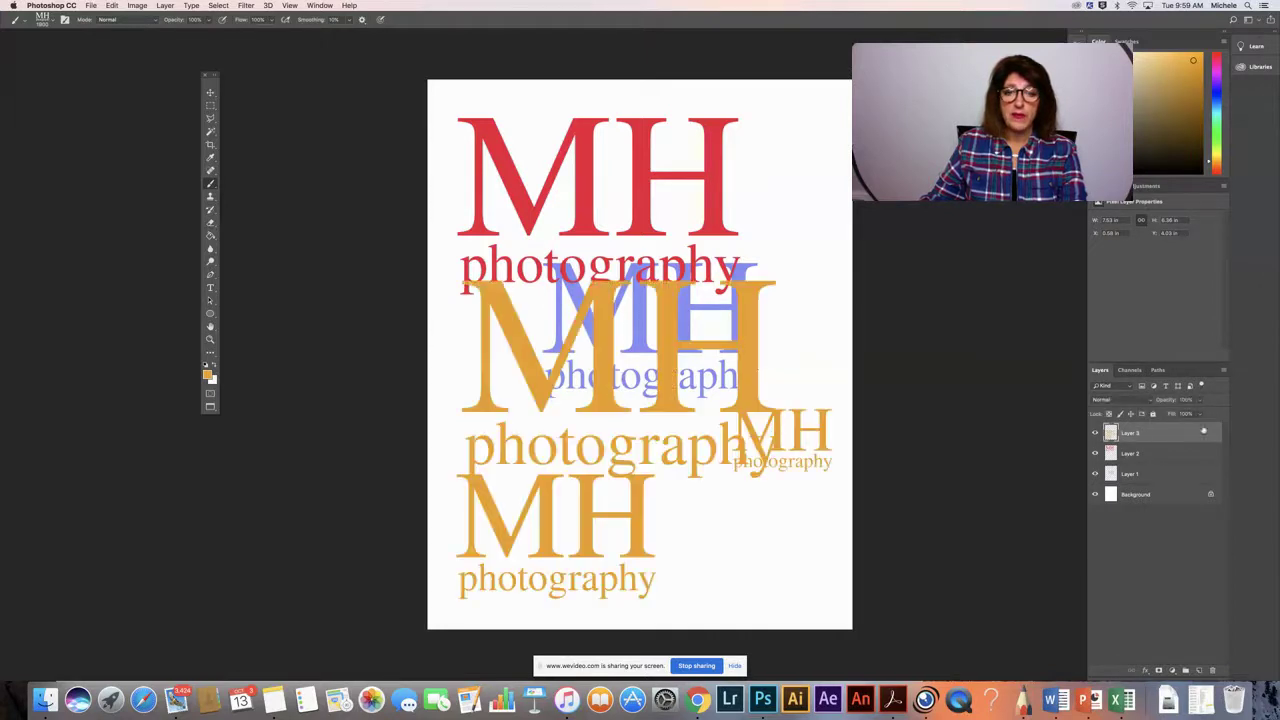
{"action": "left_click_drag", "start_coordinate": [1199, 413], "coordinate": [1172, 415]}
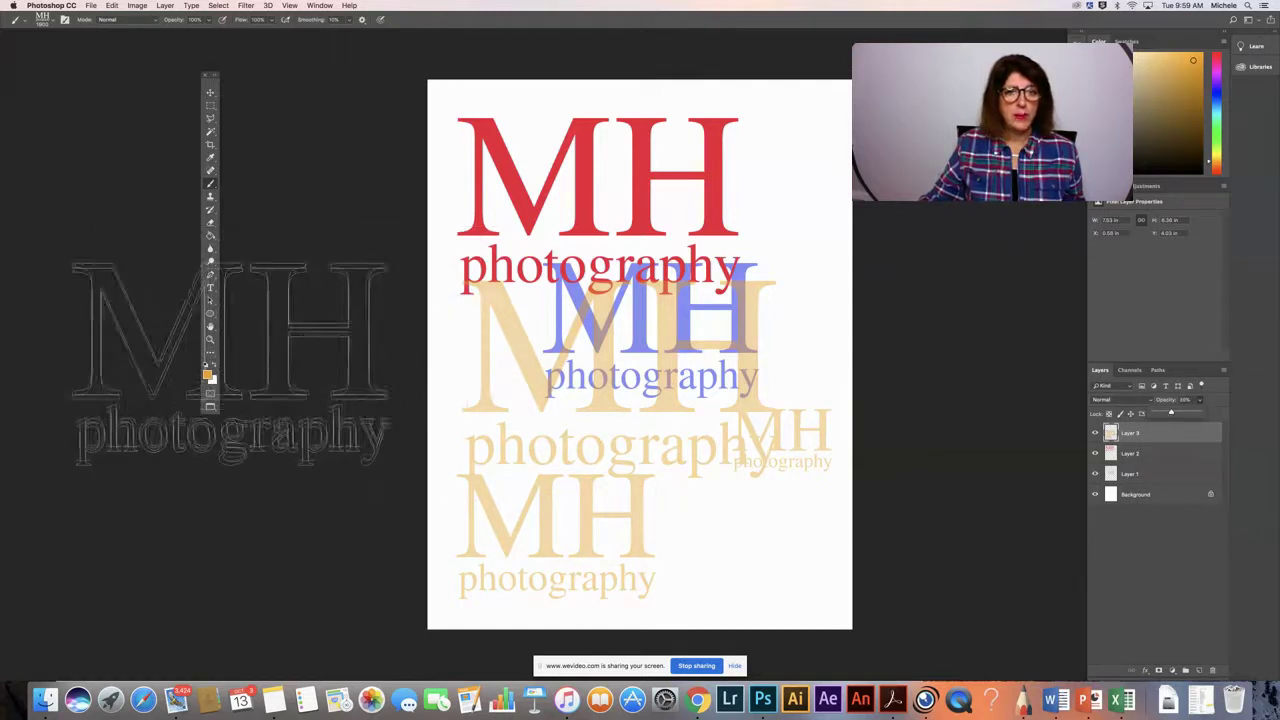
Step: Stamp a small red logo with a 700 px brush on a new layer, near the page's lower-right corner
{"action": "left_click", "coordinate": [208, 372]}
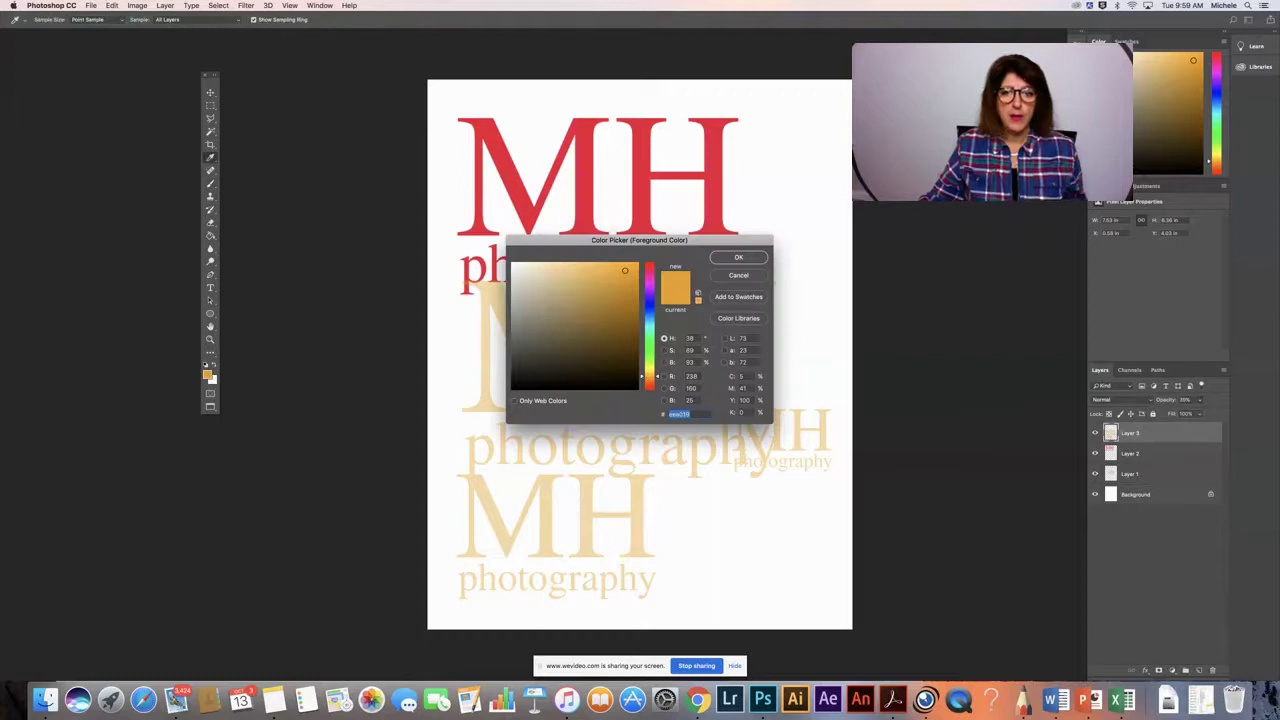
{"action": "left_click", "coordinate": [648, 268]}
{"action": "left_click", "coordinate": [735, 259]}
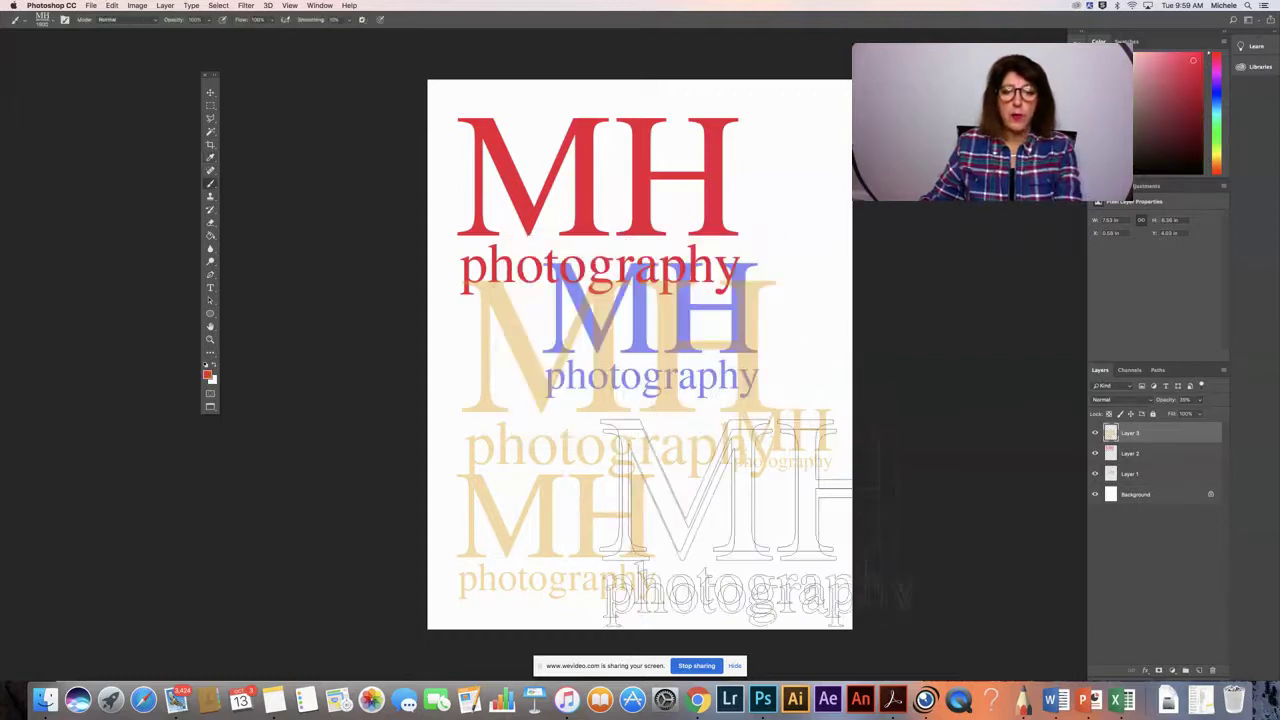
{"action": "key", "text": "bracketleft"}
{"action": "key", "text": "bracketleft"}
{"action": "key", "text": "bracketleft"}
{"action": "key", "text": "bracketleft"}
{"action": "key", "text": "bracketleft"}
{"action": "key", "text": "bracketleft"}
{"action": "key", "text": "bracketleft"}
{"action": "key", "text": "bracketleft"}
{"action": "key", "text": "bracketleft"}
{"action": "key", "text": "bracketleft"}
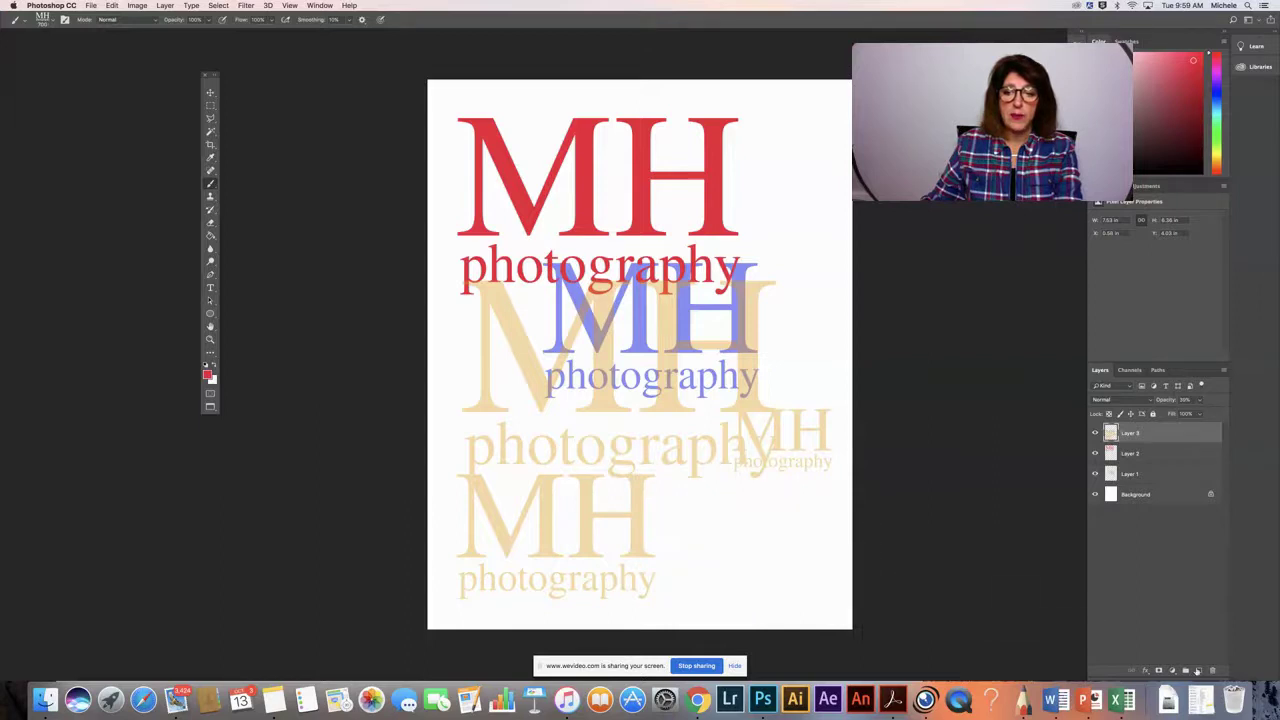
{"action": "left_click", "coordinate": [1197, 672]}
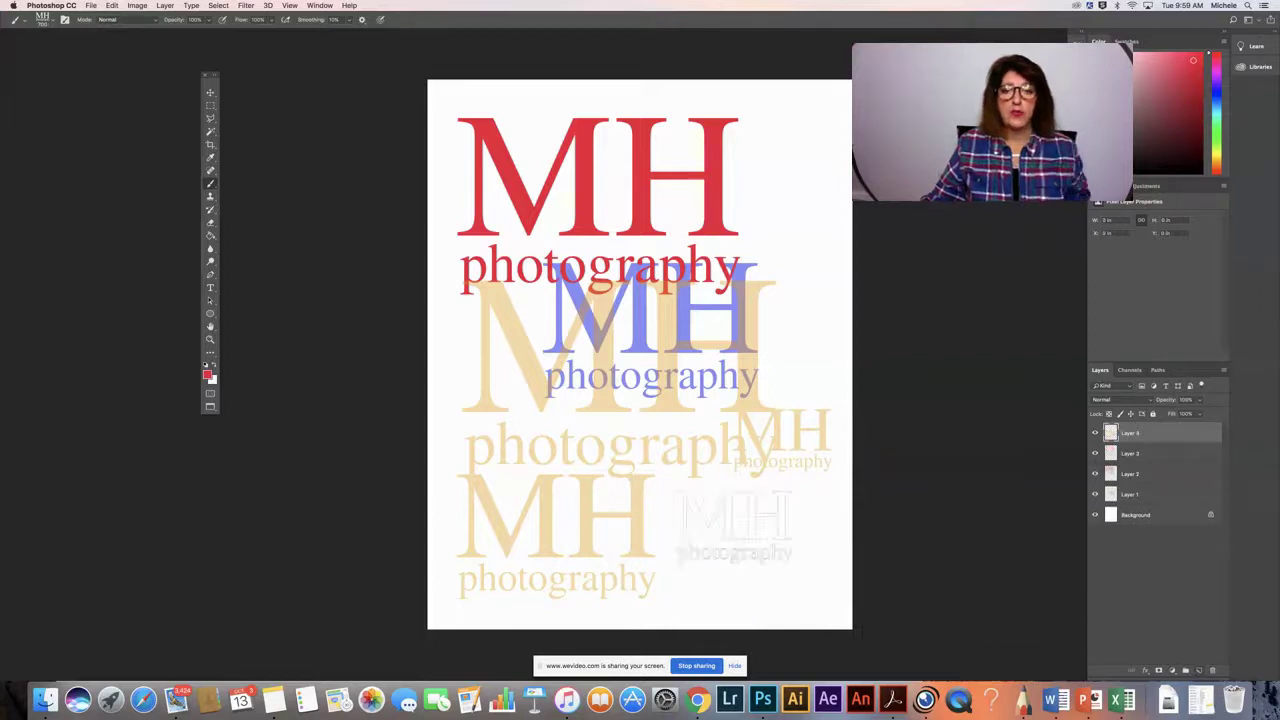
{"action": "left_click", "coordinate": [757, 537]}
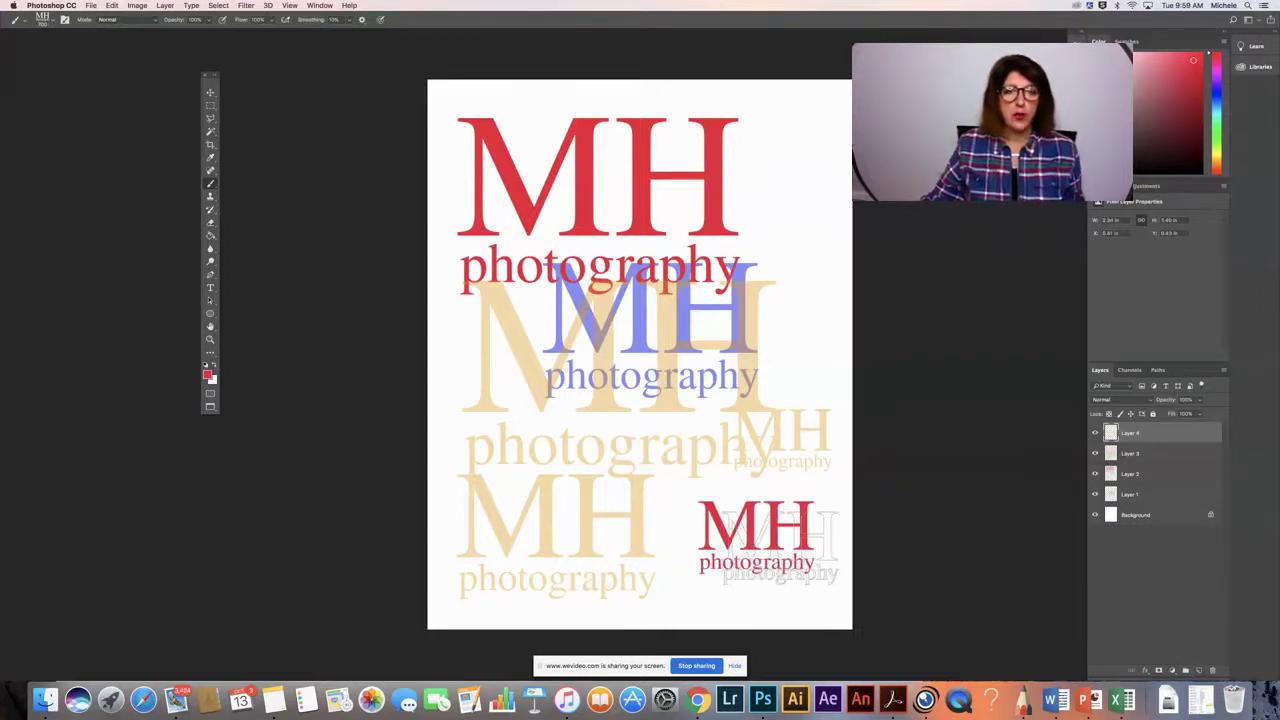